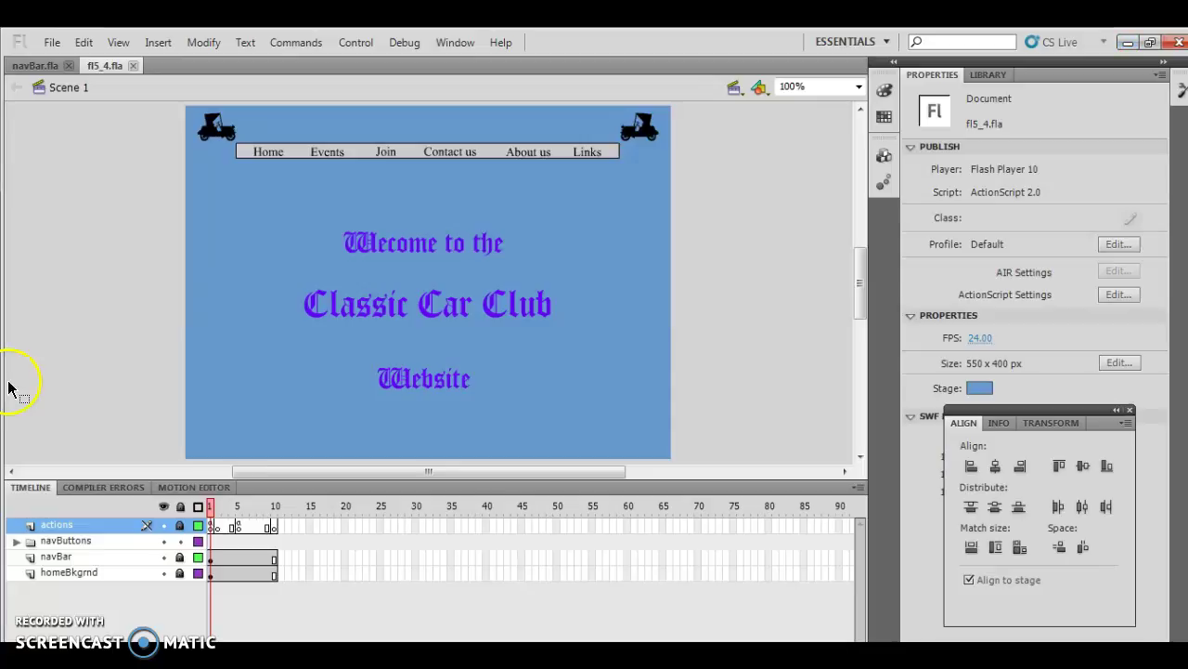
Switch to the navBar.fla document and test its movie in Flash Professional
{"action": "left_click", "coordinate": [24, 68]}
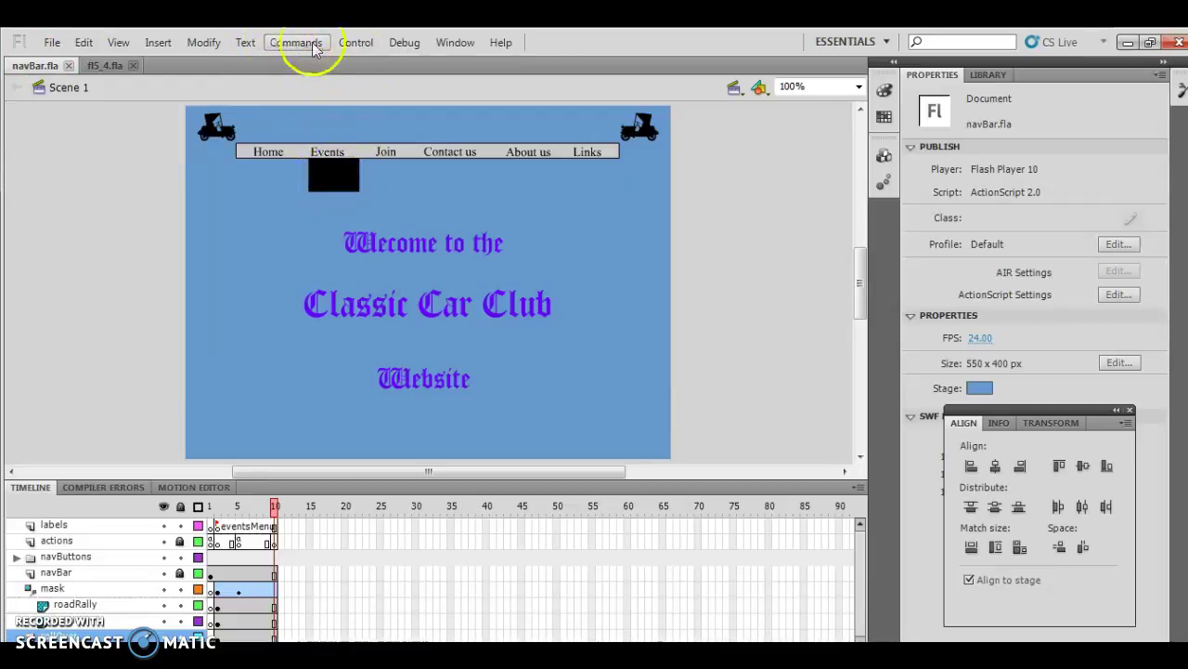
{"action": "left_click", "coordinate": [345, 44]}
{"action": "mouse_move", "coordinate": [400, 176]}
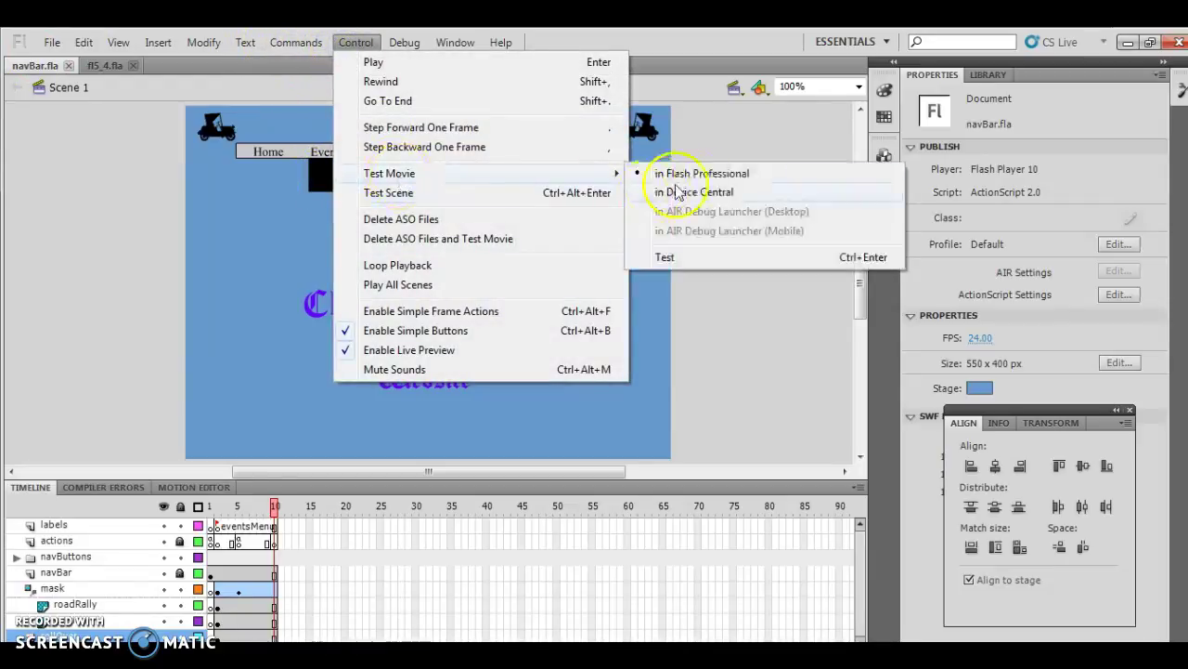
{"action": "left_click", "coordinate": [697, 176]}
{"action": "left_click_drag", "start_coordinate": [642, 159], "coordinate": [503, 128]}
{"action": "left_click", "coordinate": [441, 160]}
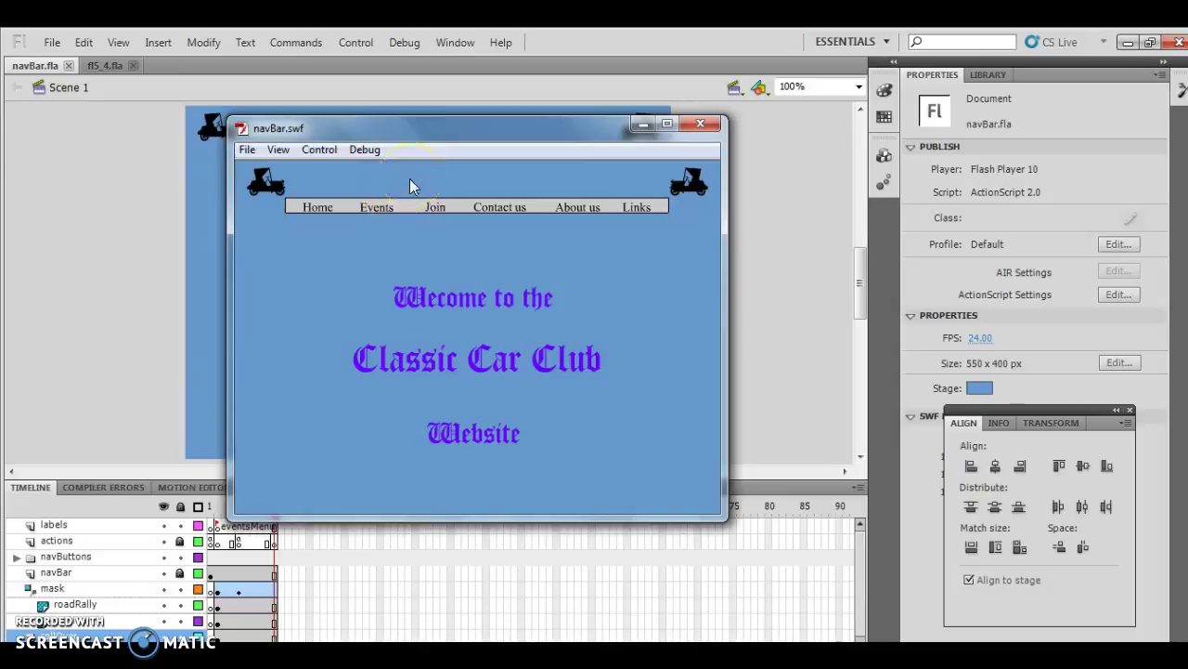
Try opening and closing the Events drop-down menu in the navBar.swf preview, and close the preview
{"action": "mouse_move", "coordinate": [376, 212]}
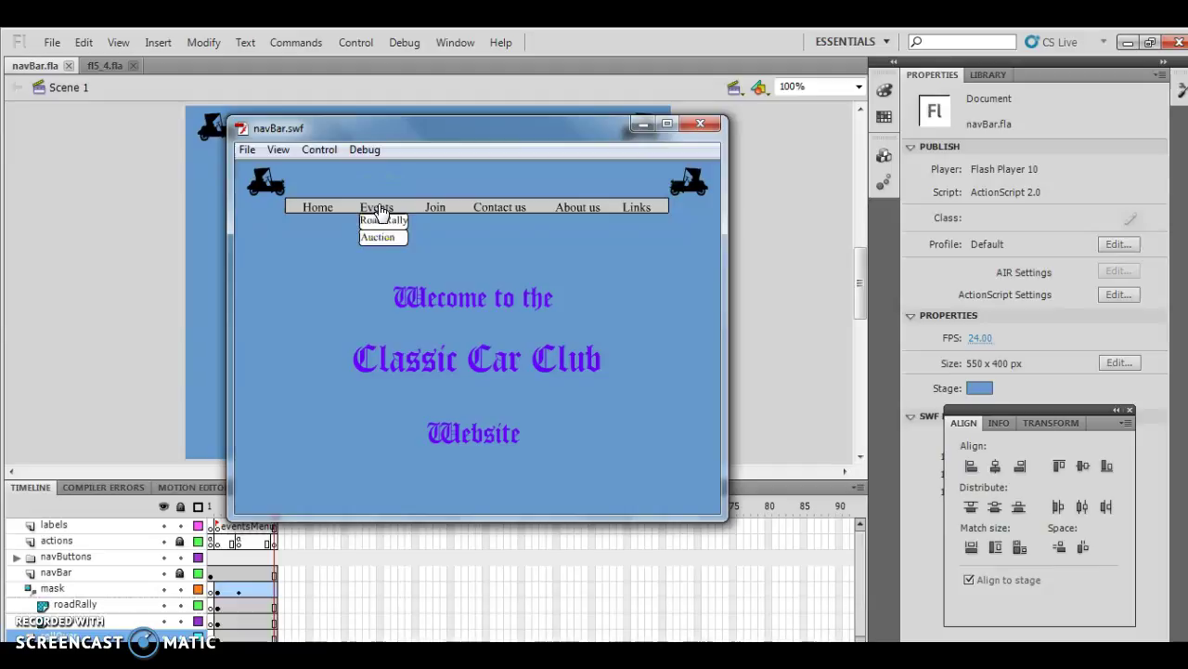
{"action": "left_click", "coordinate": [383, 197]}
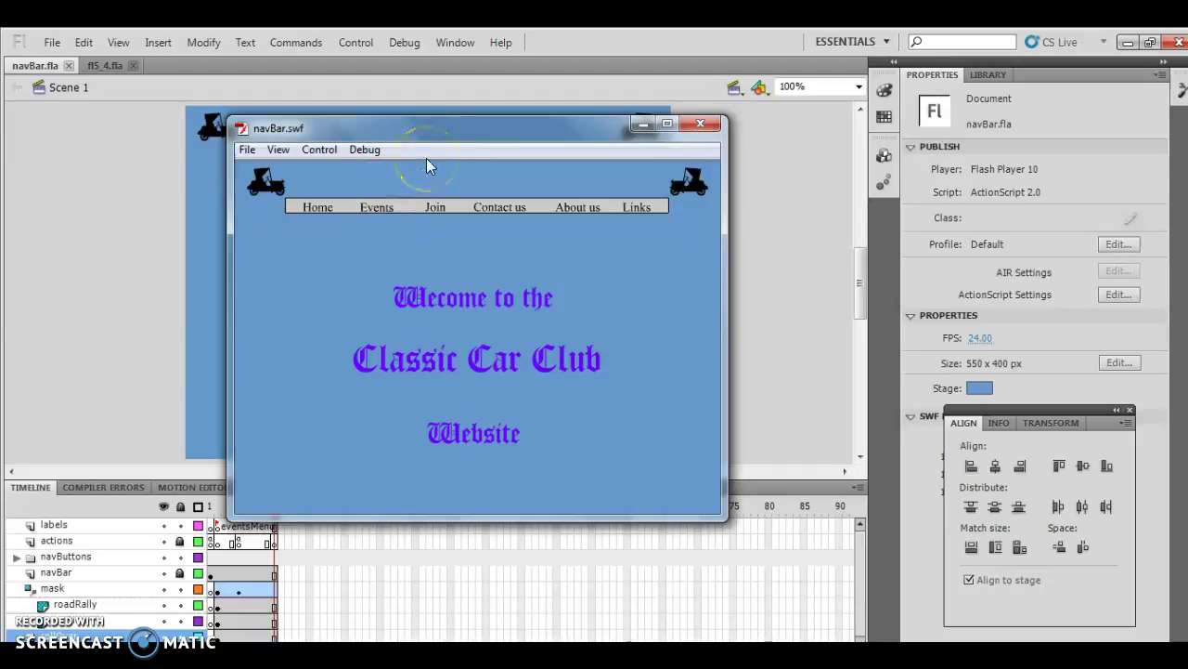
{"action": "left_click", "coordinate": [376, 206]}
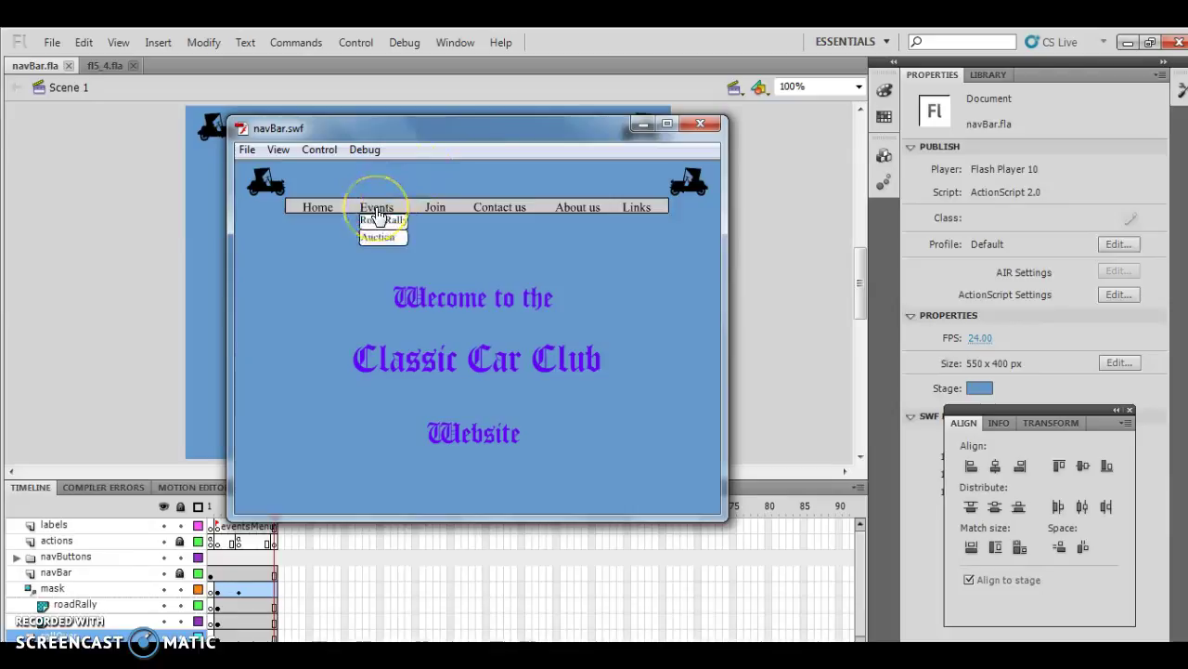
{"action": "left_click", "coordinate": [328, 251]}
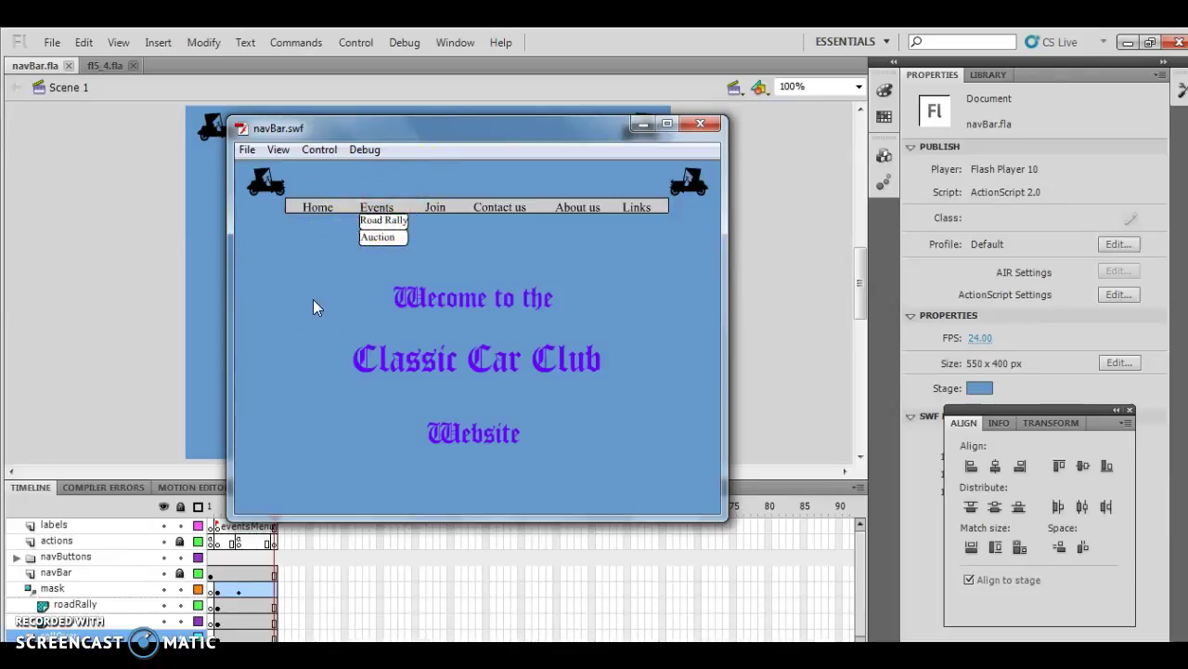
{"action": "left_click", "coordinate": [373, 208]}
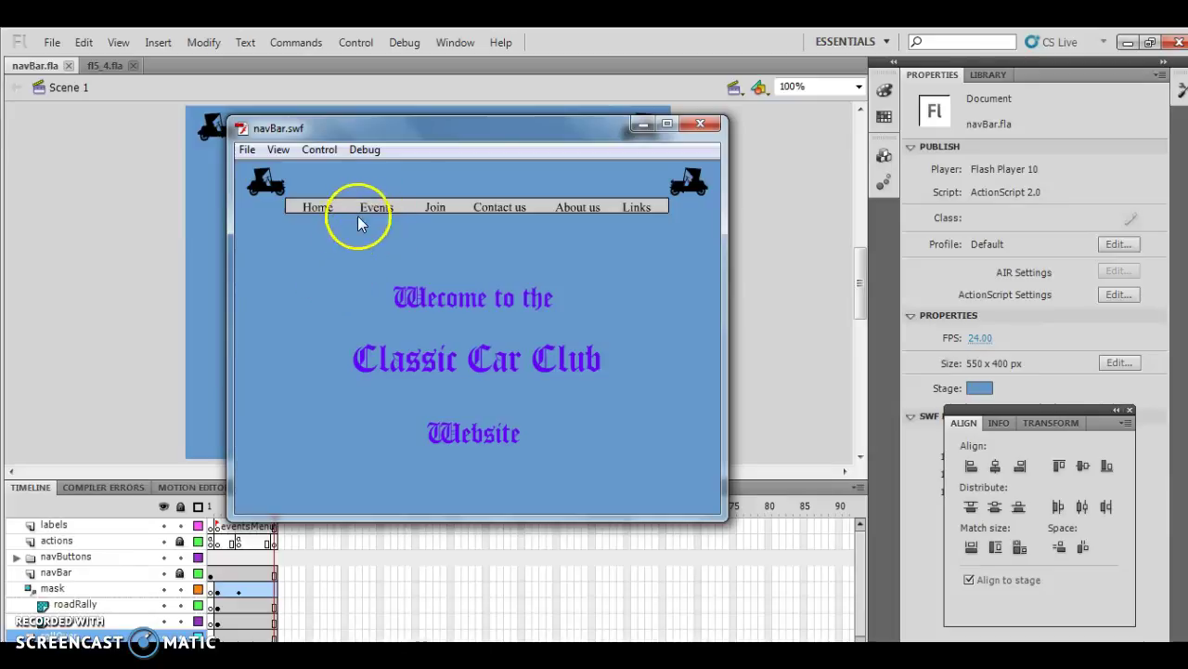
{"action": "mouse_move", "coordinate": [376, 212]}
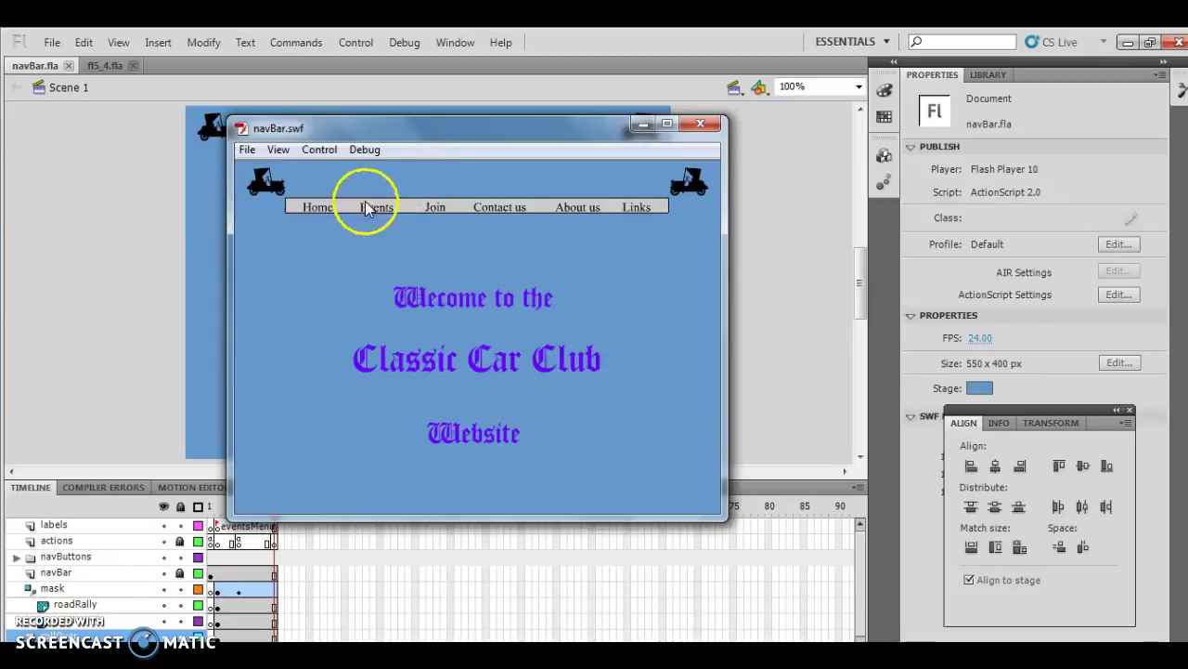
{"action": "left_click", "coordinate": [700, 126]}
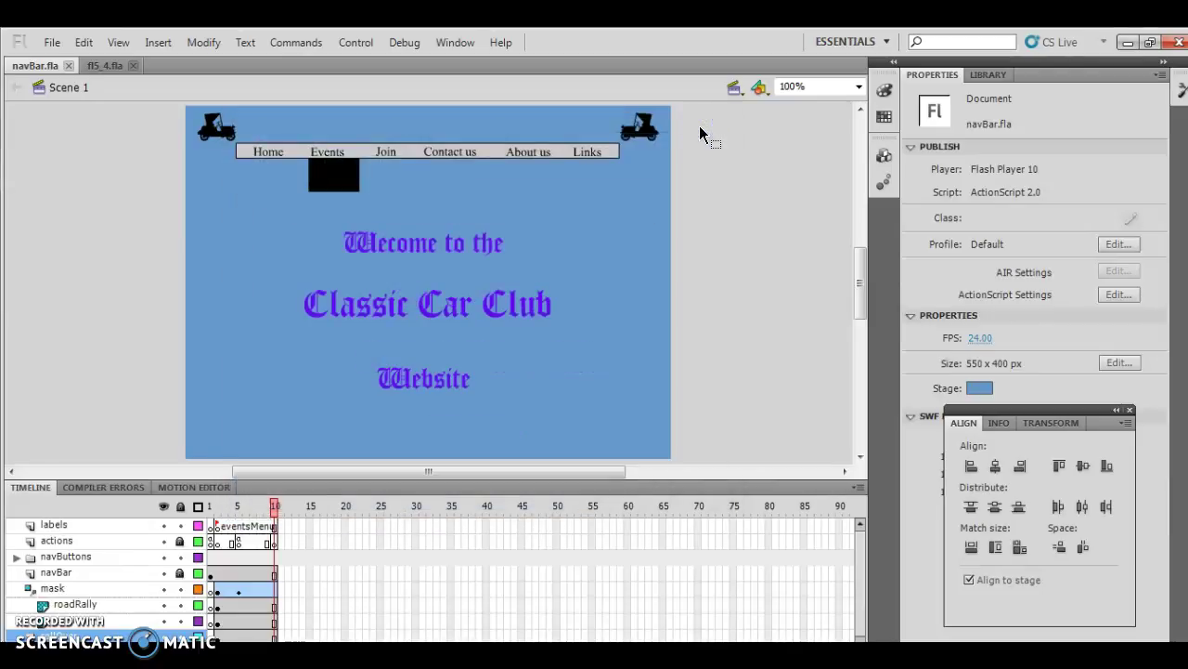
{"action": "left_click", "coordinate": [509, 392]}
In fl5_4.fla, insert a new layer directly above homeBkgrnd and name it roadRally
{"action": "left_click", "coordinate": [105, 67]}
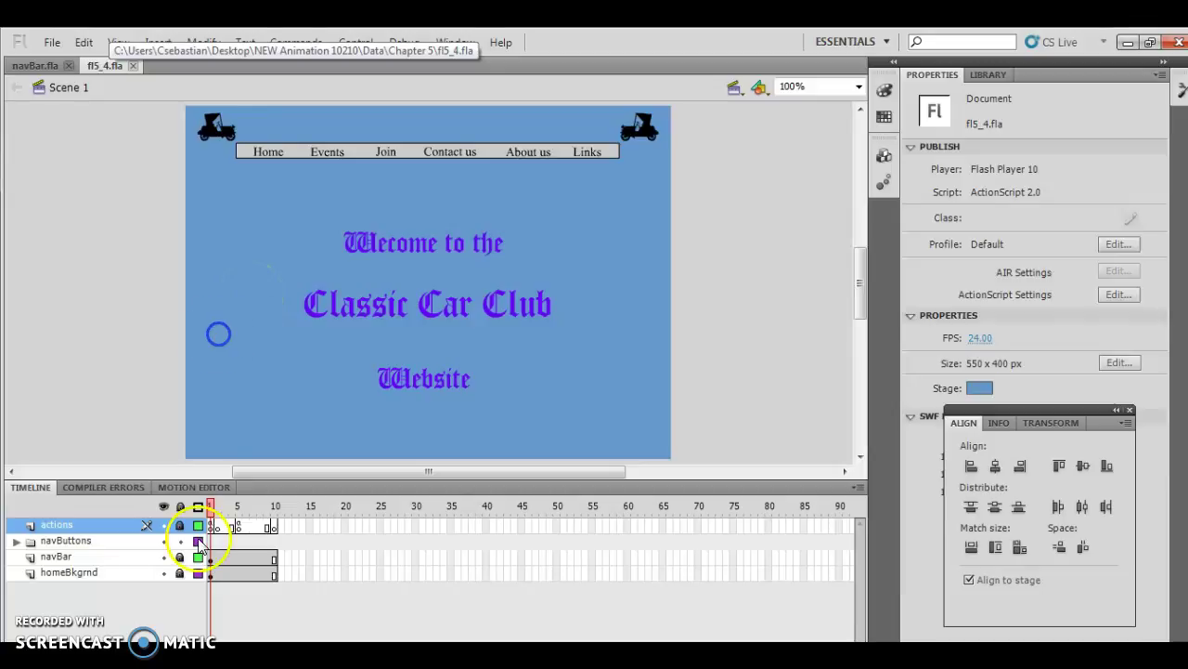
{"action": "left_click", "coordinate": [68, 573]}
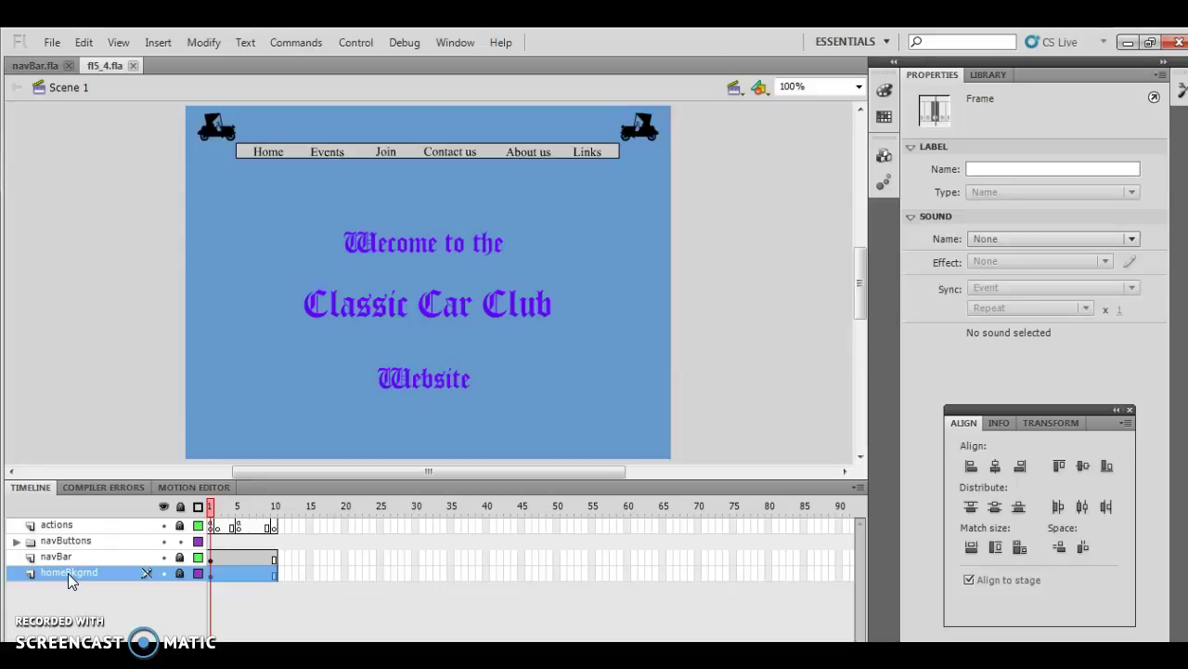
{"action": "left_click", "coordinate": [158, 44]}
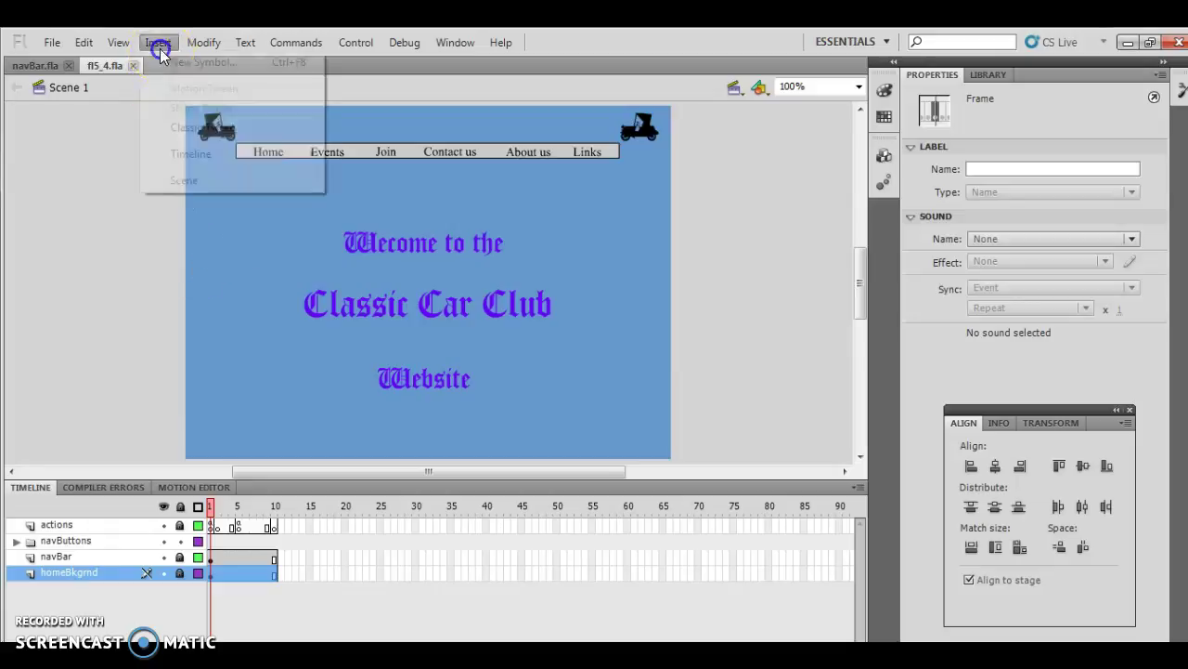
{"action": "mouse_move", "coordinate": [206, 154]}
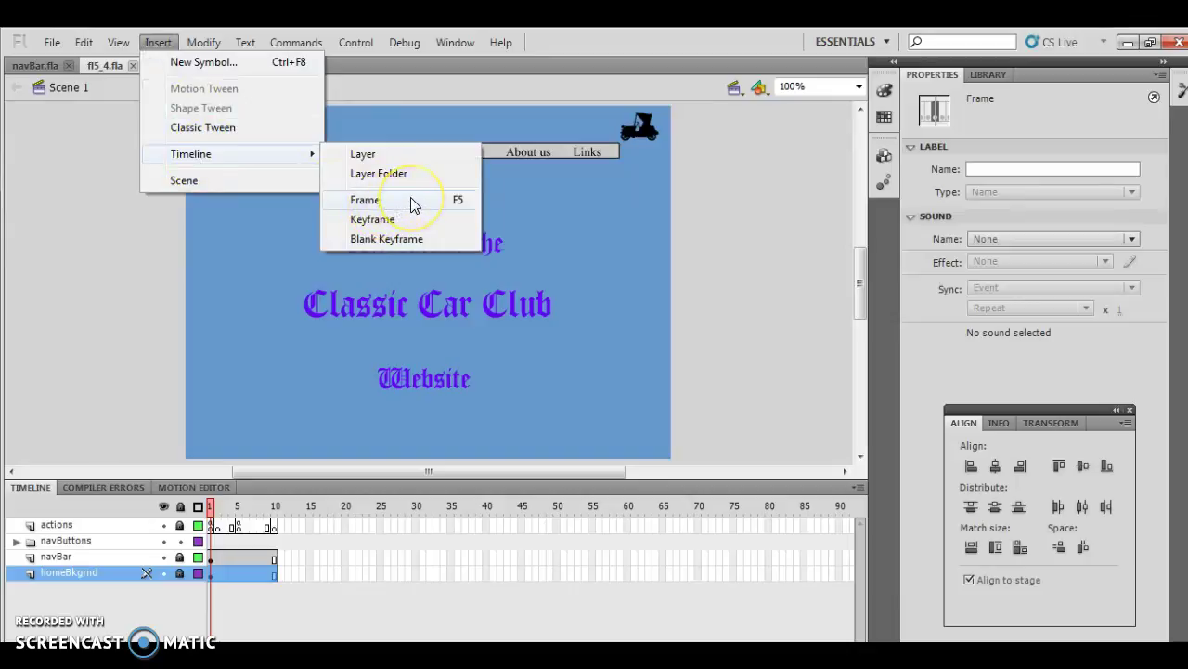
{"action": "left_click", "coordinate": [377, 154]}
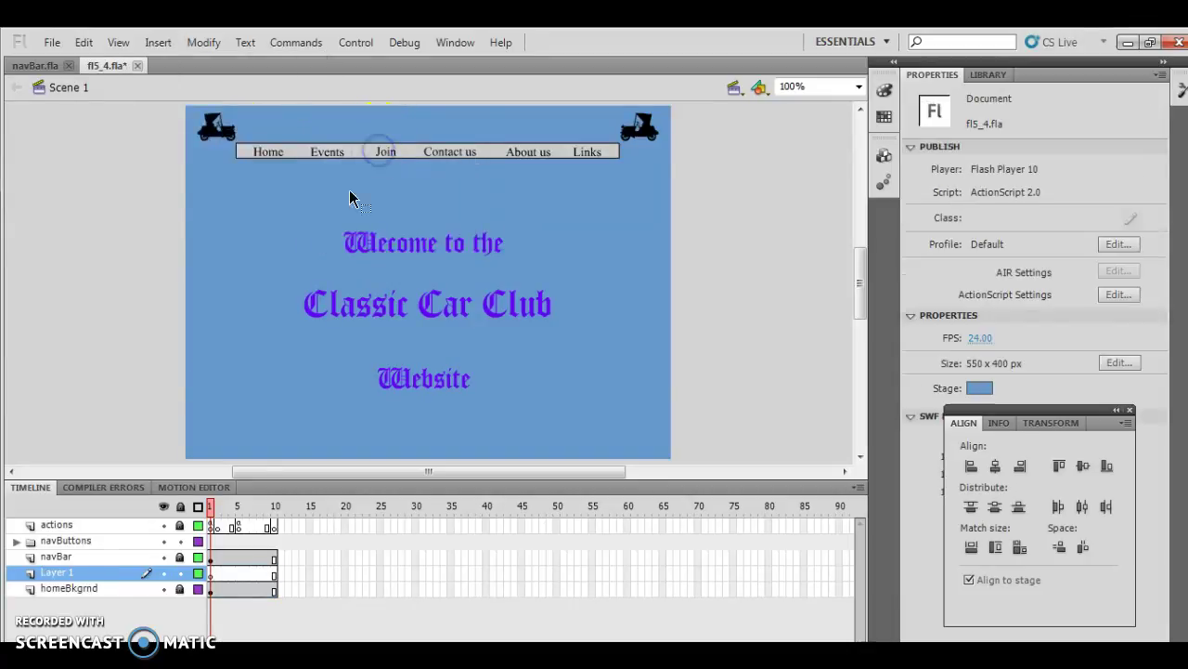
{"action": "double_click", "coordinate": [58, 576]}
{"action": "type", "text": "ro"}
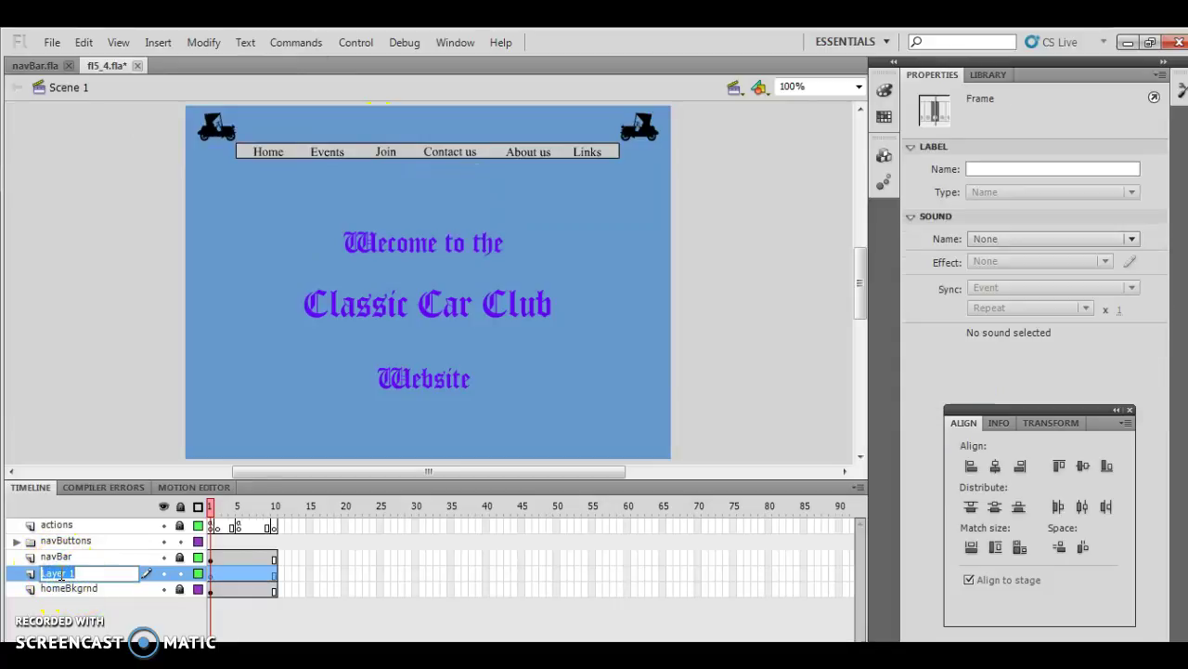
{"action": "type", "text": "adRal"}
{"action": "left_click", "coordinate": [120, 605]}
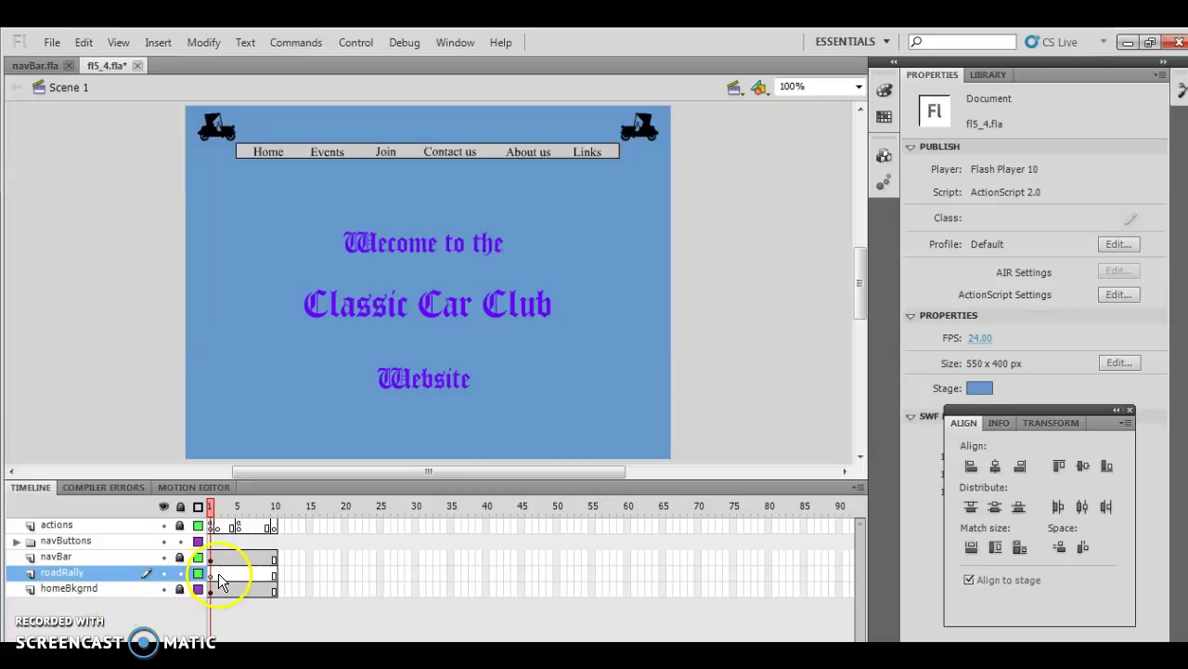
Insert a keyframe in frame 2 of the roadRally layer
{"action": "left_click", "coordinate": [218, 574]}
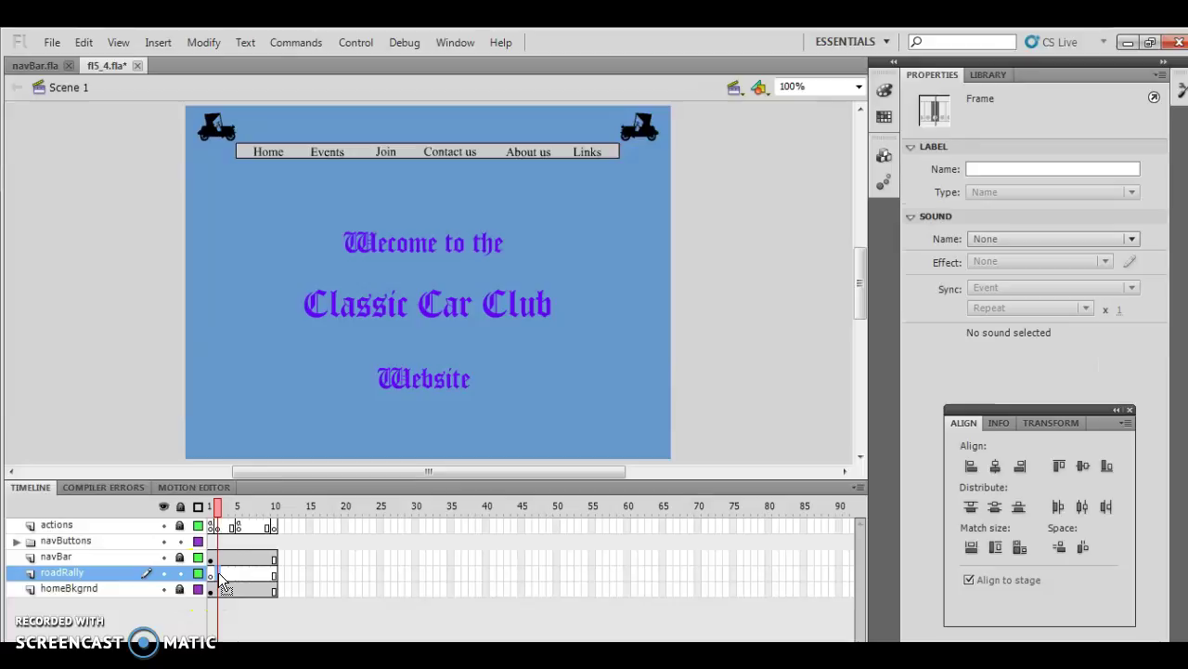
{"action": "left_click", "coordinate": [163, 45]}
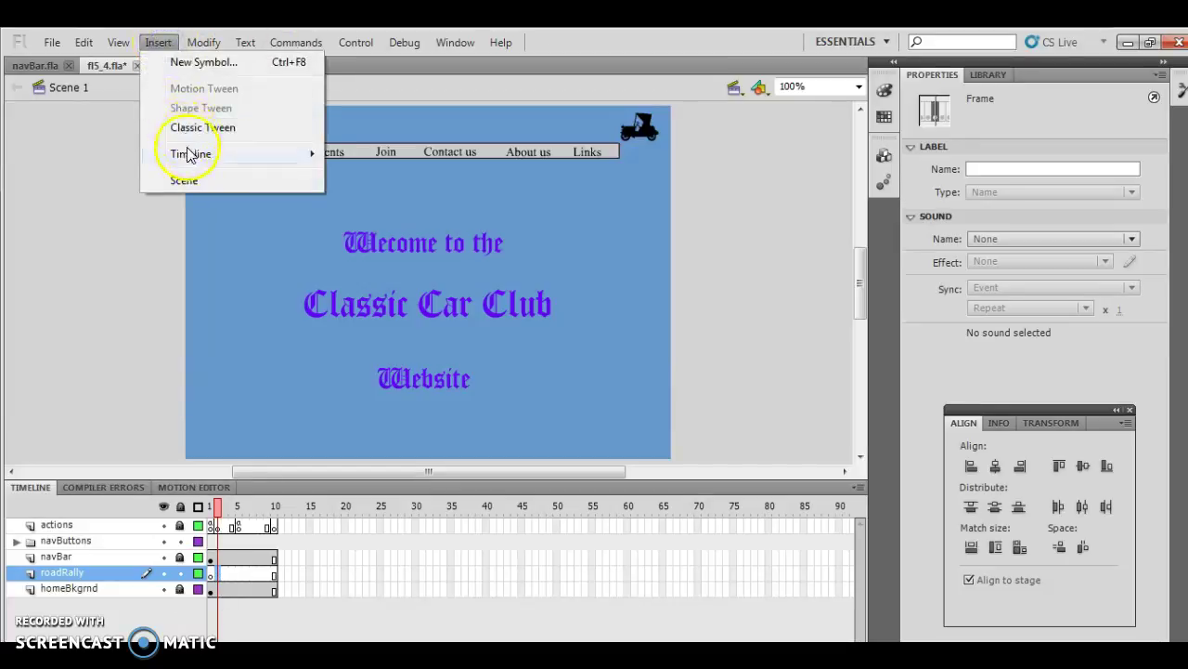
{"action": "mouse_move", "coordinate": [197, 156]}
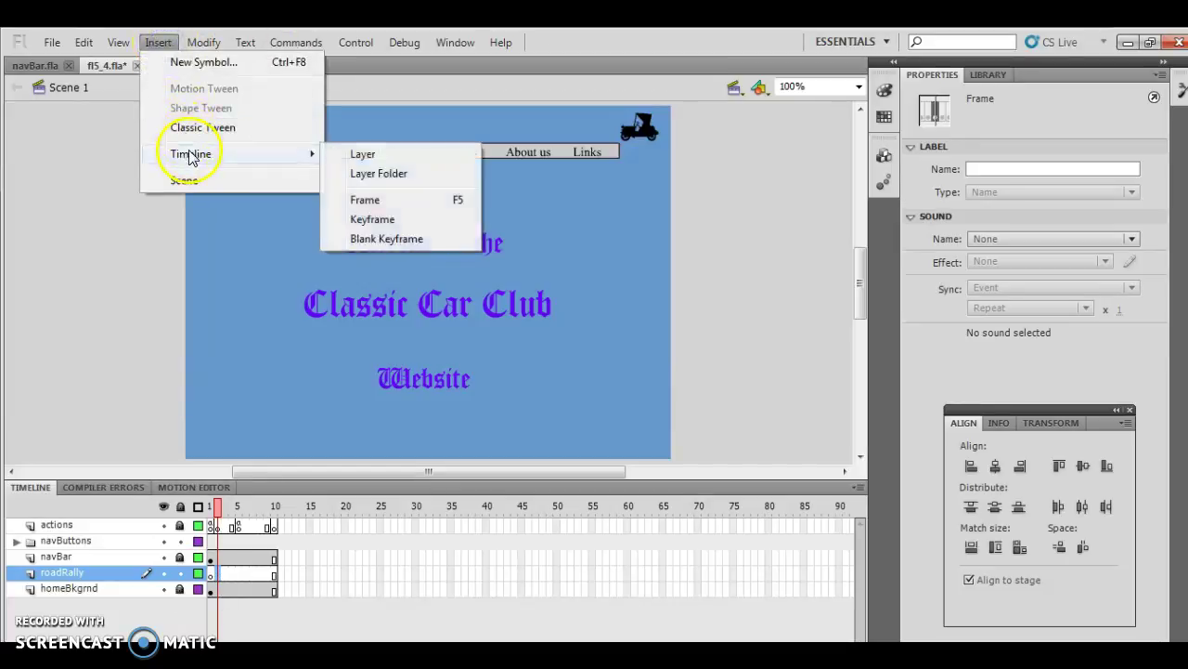
{"action": "left_click", "coordinate": [374, 217]}
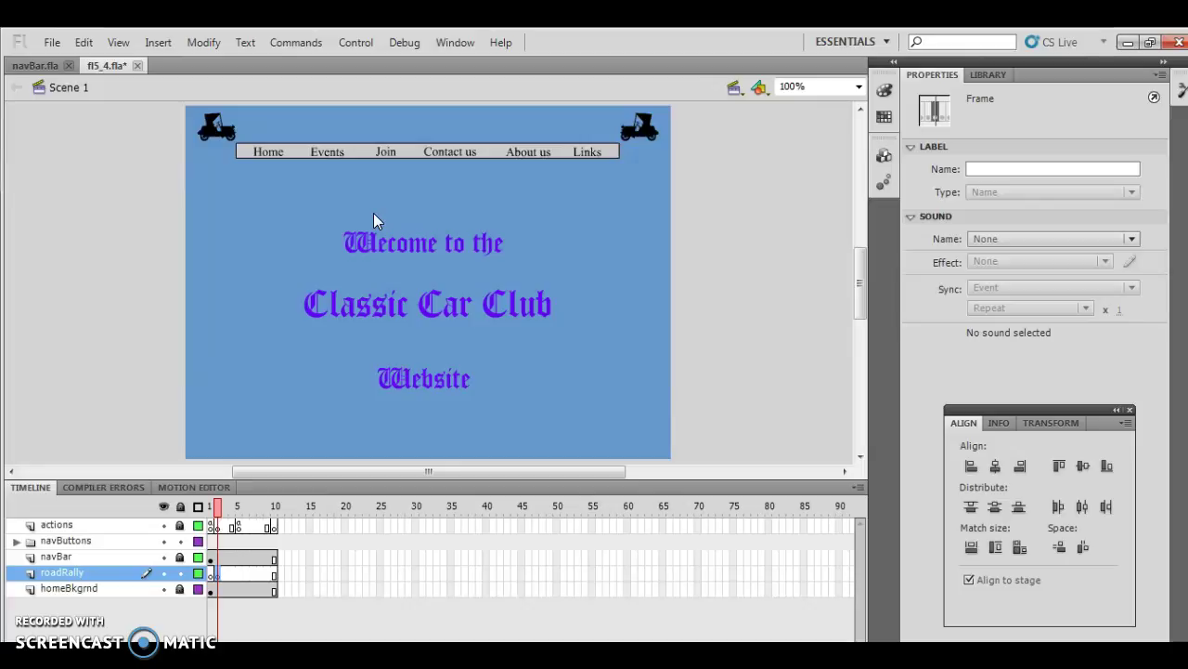
Show the document library and rearrange the panels so that neither the library items nor the stage is covered
{"action": "left_click", "coordinate": [991, 76]}
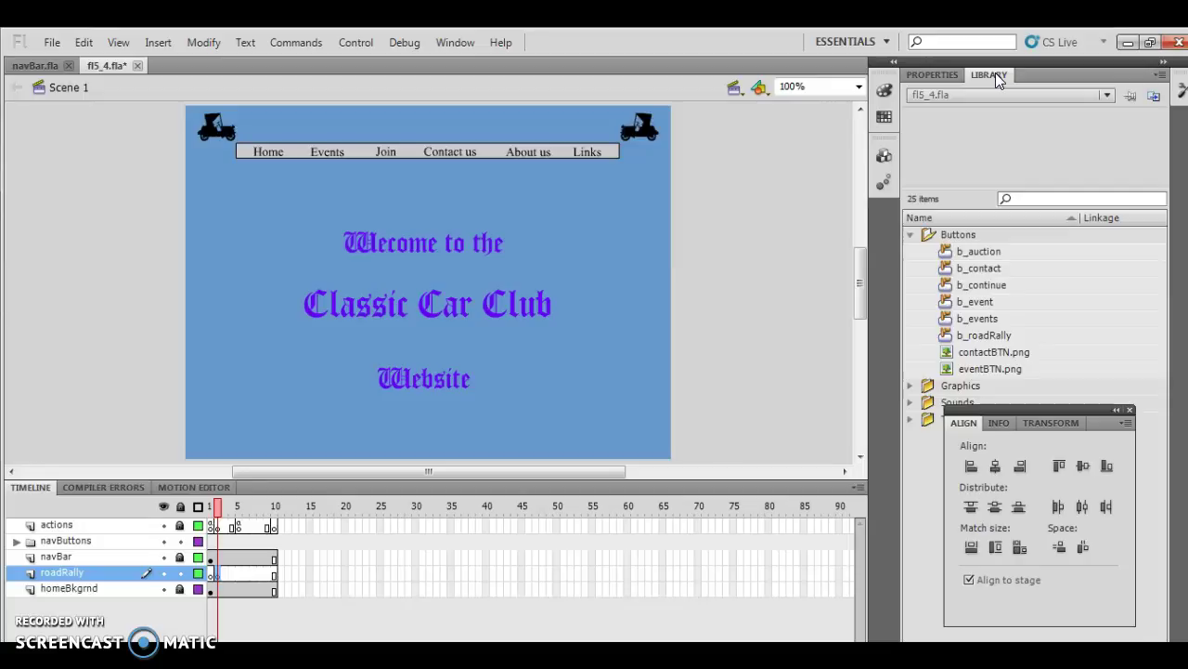
{"action": "left_click_drag", "start_coordinate": [1057, 412], "coordinate": [905, 438]}
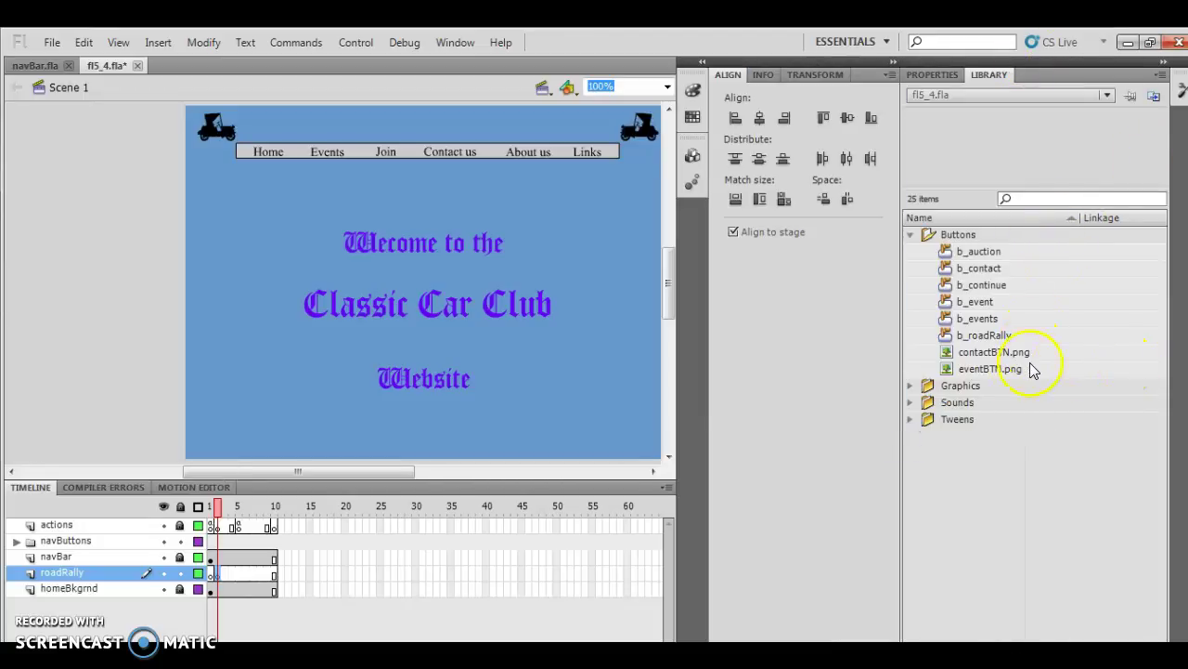
{"action": "mouse_move", "coordinate": [845, 59]}
{"action": "left_mouse_down"}
{"action": "mouse_move", "coordinate": [1011, 281]}
{"action": "mouse_move", "coordinate": [807, 112]}
{"action": "mouse_move", "coordinate": [820, 52]}
{"action": "mouse_move", "coordinate": [828, 66]}
{"action": "left_mouse_up"}
{"action": "left_click", "coordinate": [866, 53]}
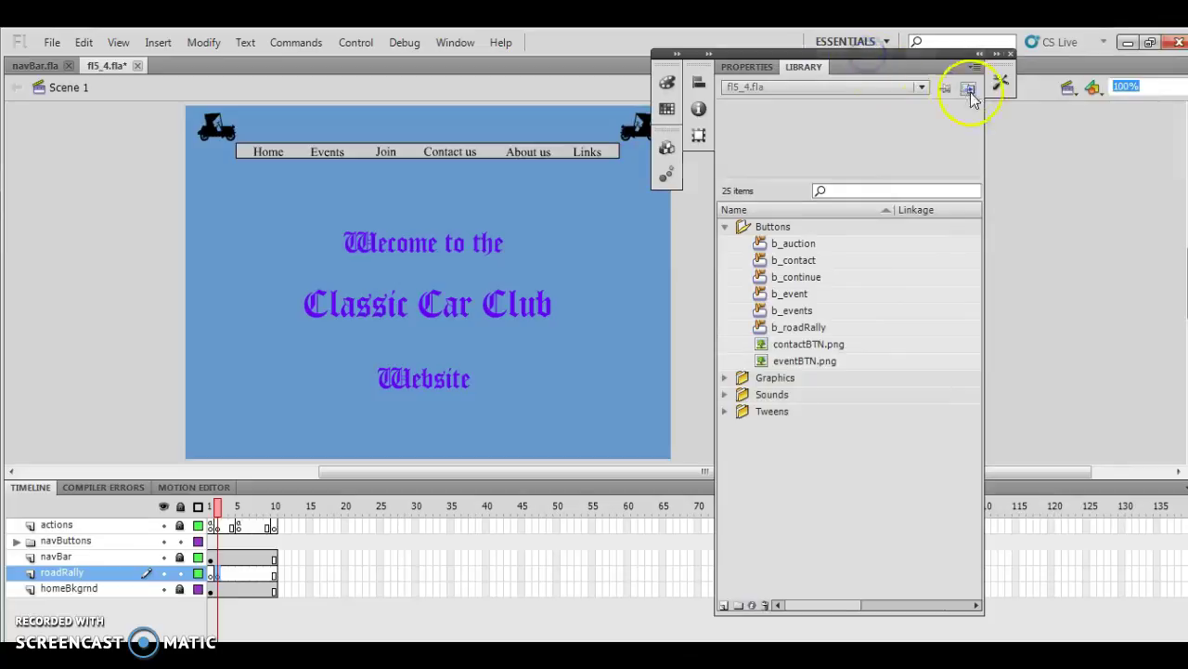
{"action": "left_click_drag", "start_coordinate": [943, 58], "coordinate": [1105, 87]}
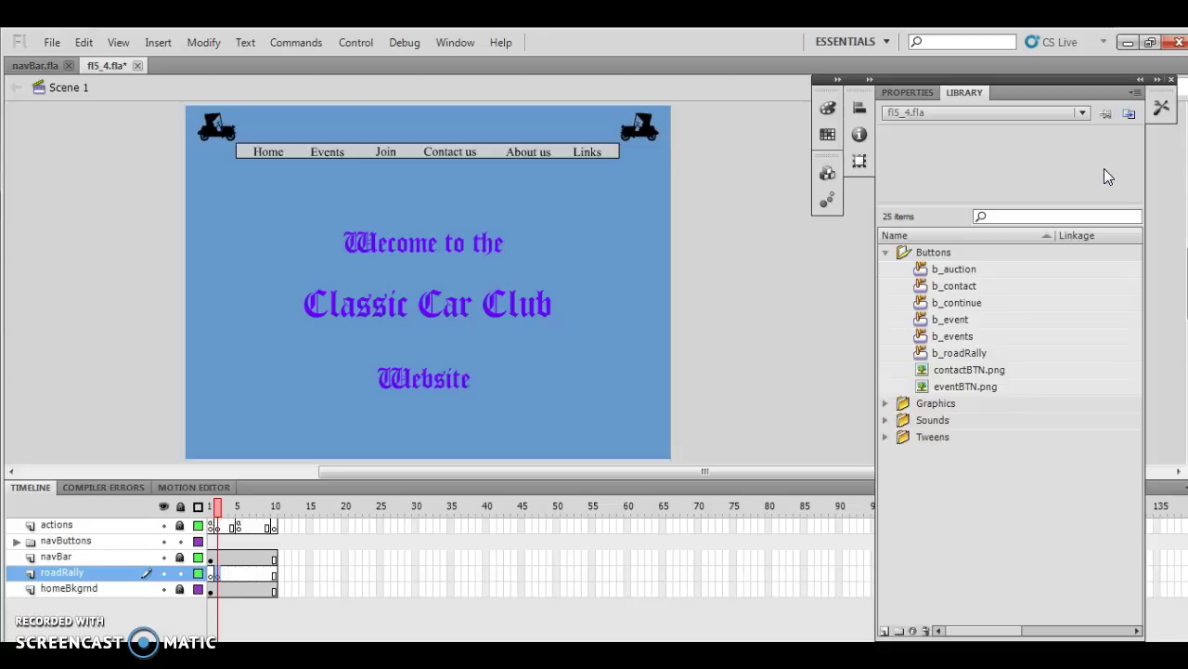
Place the b_roadRally button from the library on the stage directly below the Events button
{"action": "left_click_drag", "start_coordinate": [965, 360], "coordinate": [451, 269]}
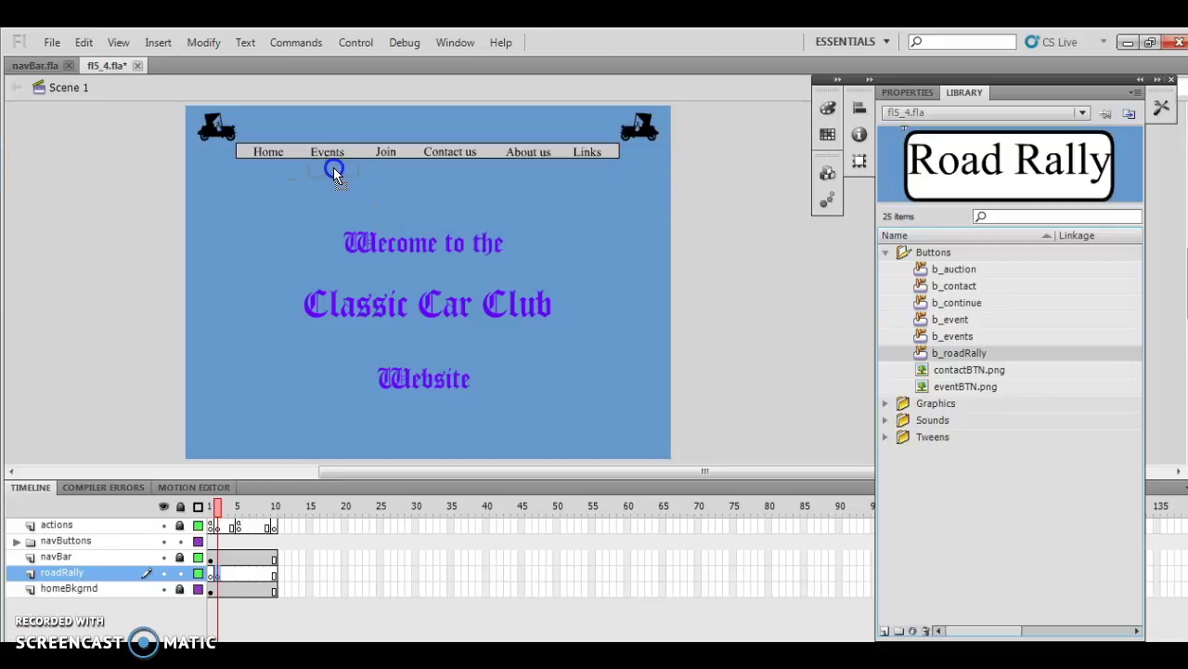
{"action": "left_click_drag", "start_coordinate": [333, 170], "coordinate": [332, 170]}
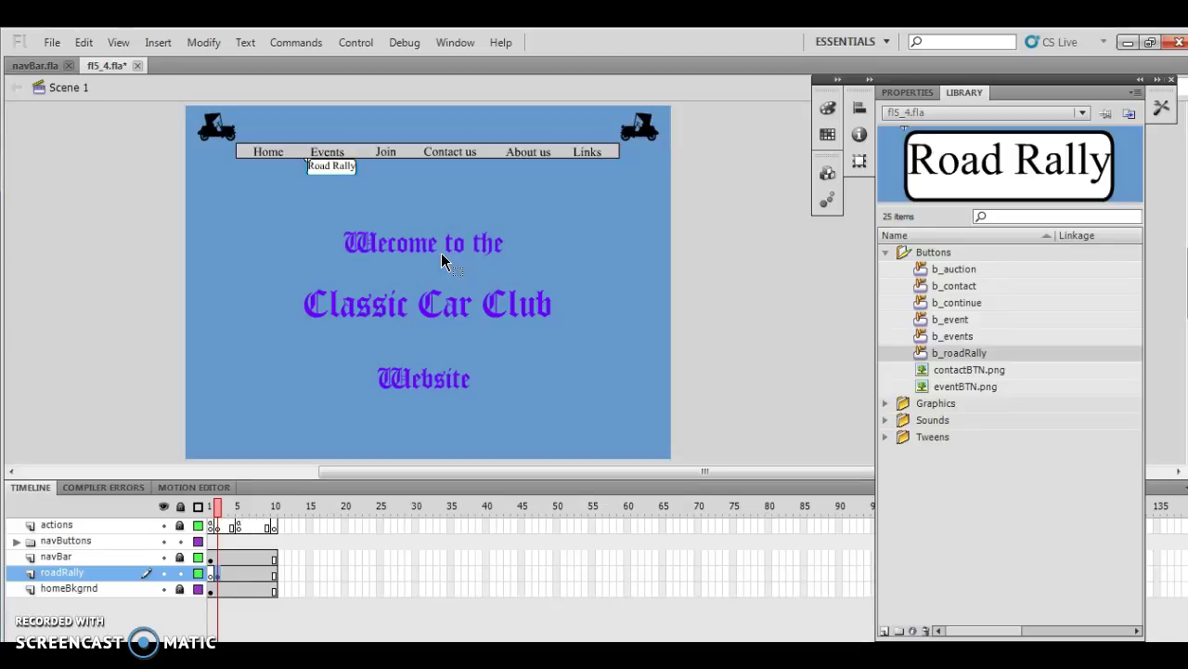
Insert a new layer directly above homeBkgrnd and name it auction
{"action": "left_click", "coordinate": [91, 588]}
{"action": "left_click", "coordinate": [158, 43]}
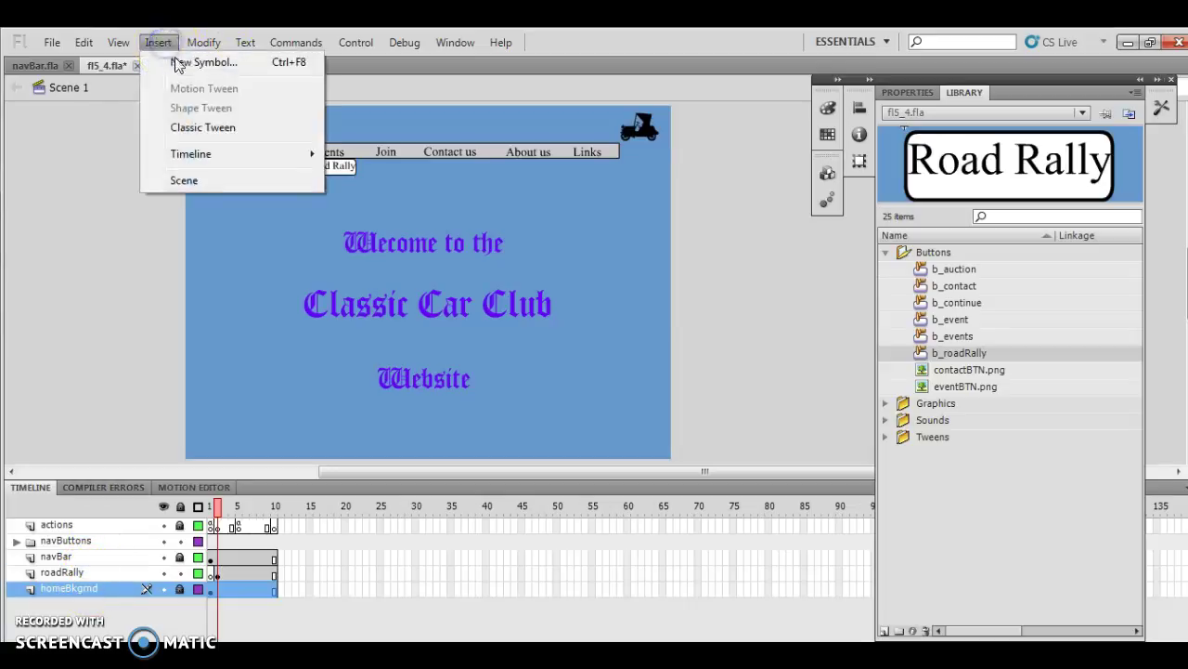
{"action": "mouse_move", "coordinate": [212, 154]}
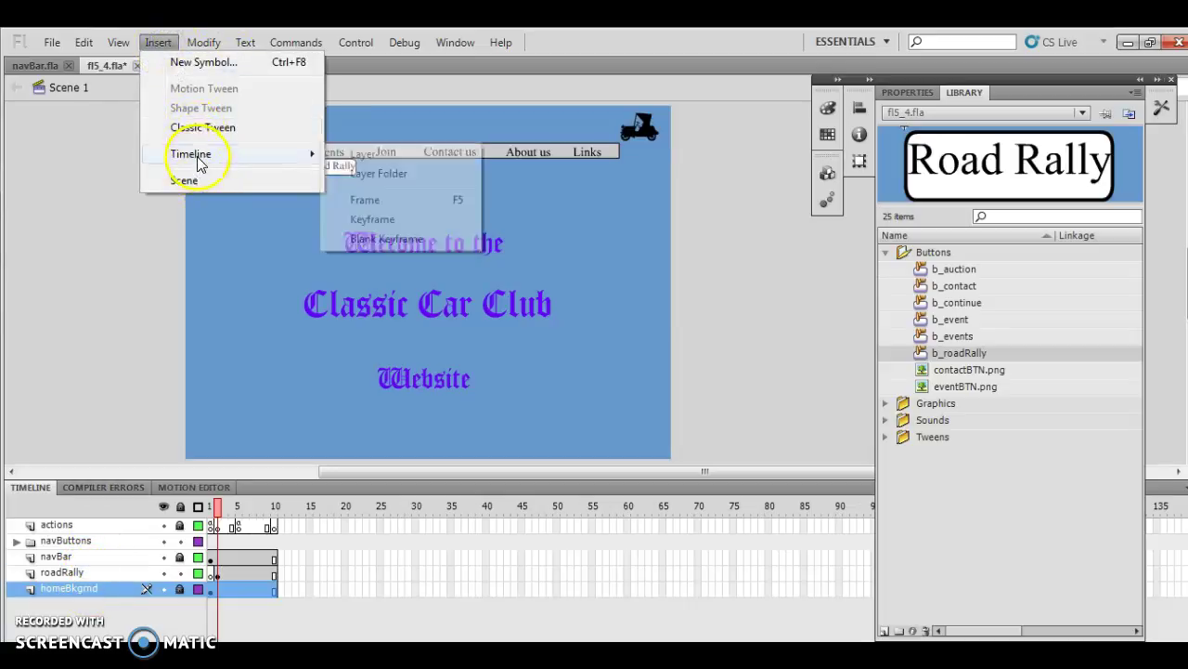
{"action": "left_click", "coordinate": [363, 155]}
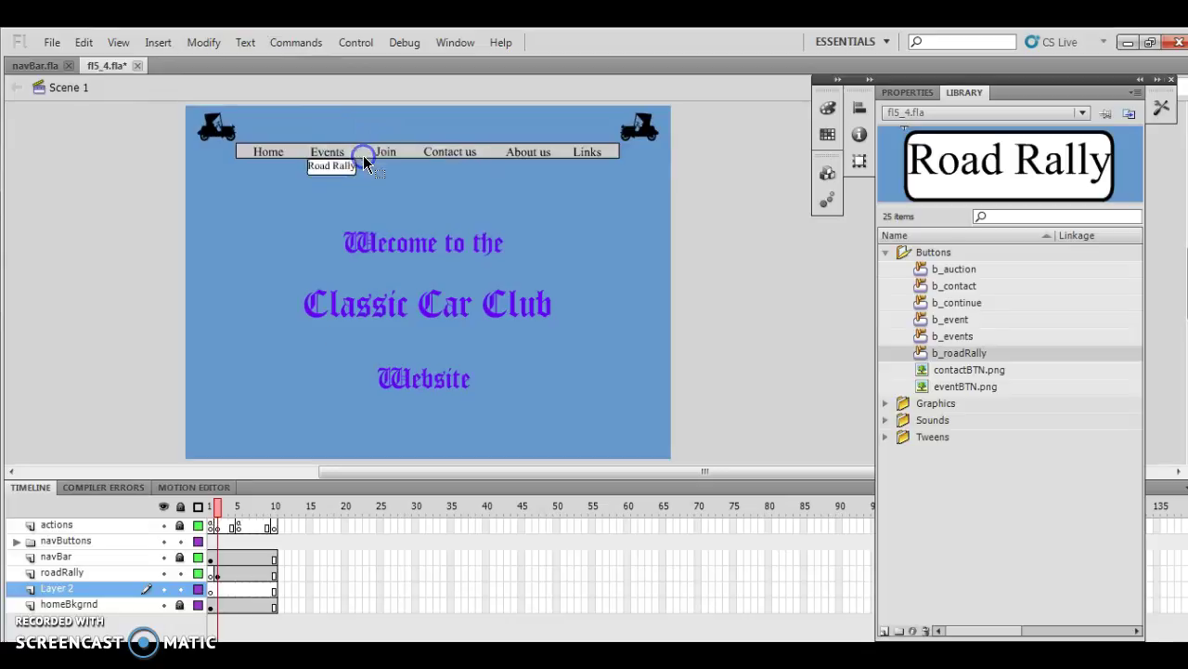
{"action": "double_click", "coordinate": [59, 588]}
{"action": "type", "text": "a"}
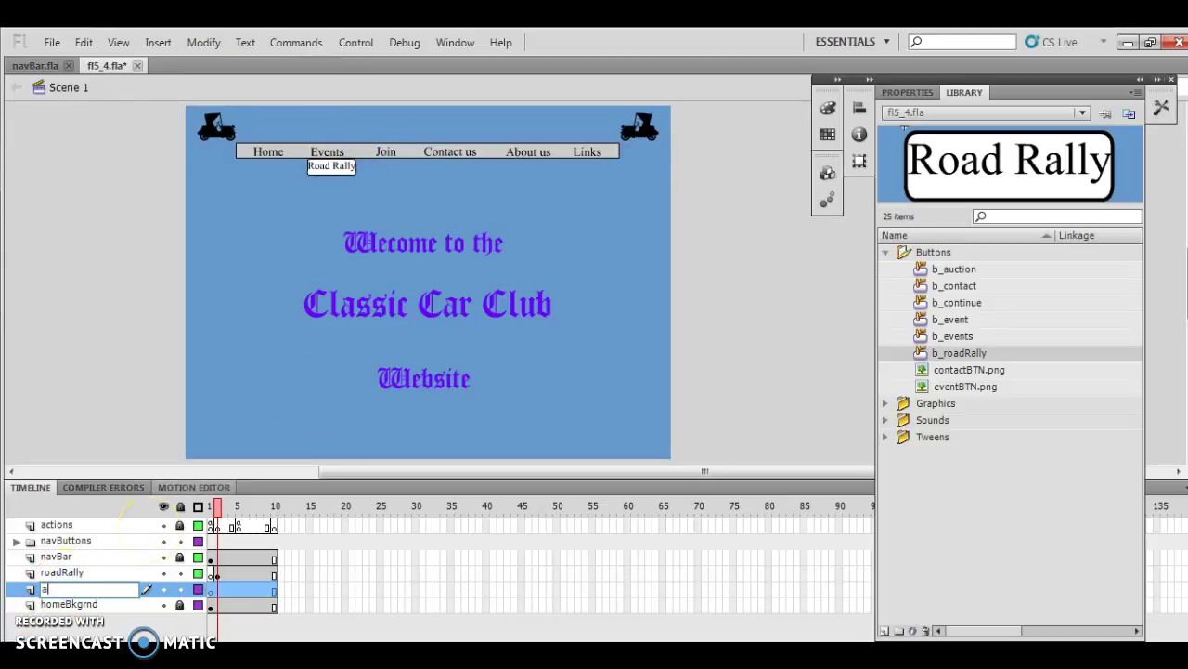
{"action": "type", "text": "uction"}
{"action": "left_click", "coordinate": [119, 317]}
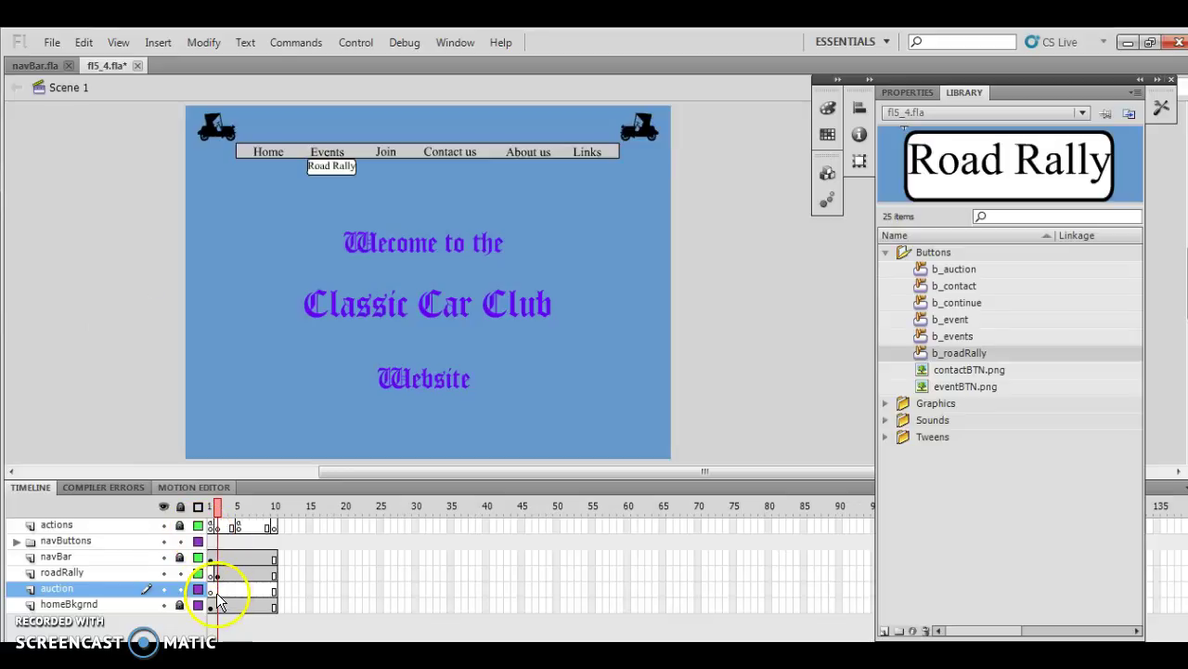
Insert a keyframe in frame 2 of the auction layer
{"action": "left_click", "coordinate": [156, 43]}
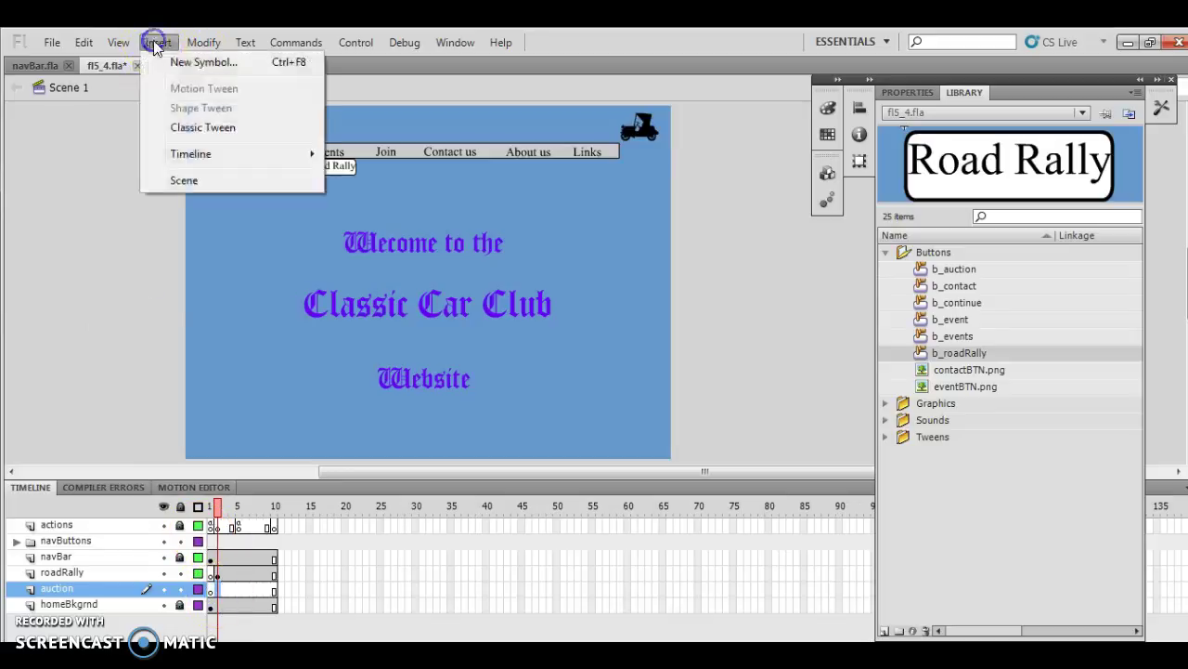
{"action": "mouse_move", "coordinate": [213, 153]}
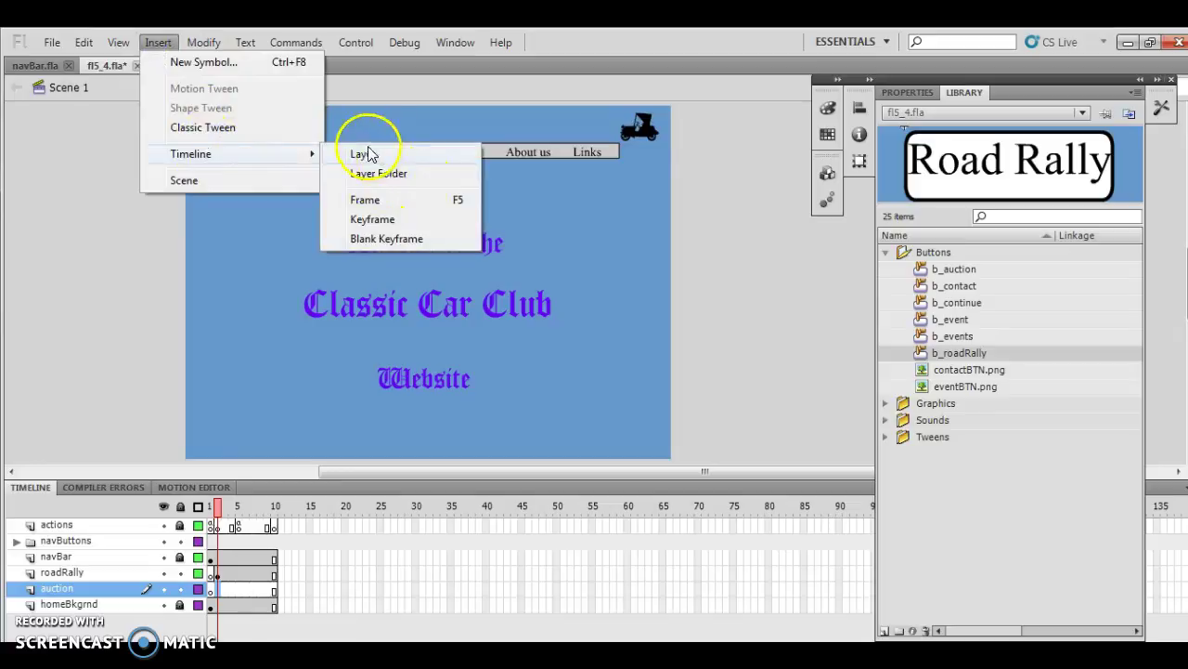
{"action": "left_click", "coordinate": [372, 221]}
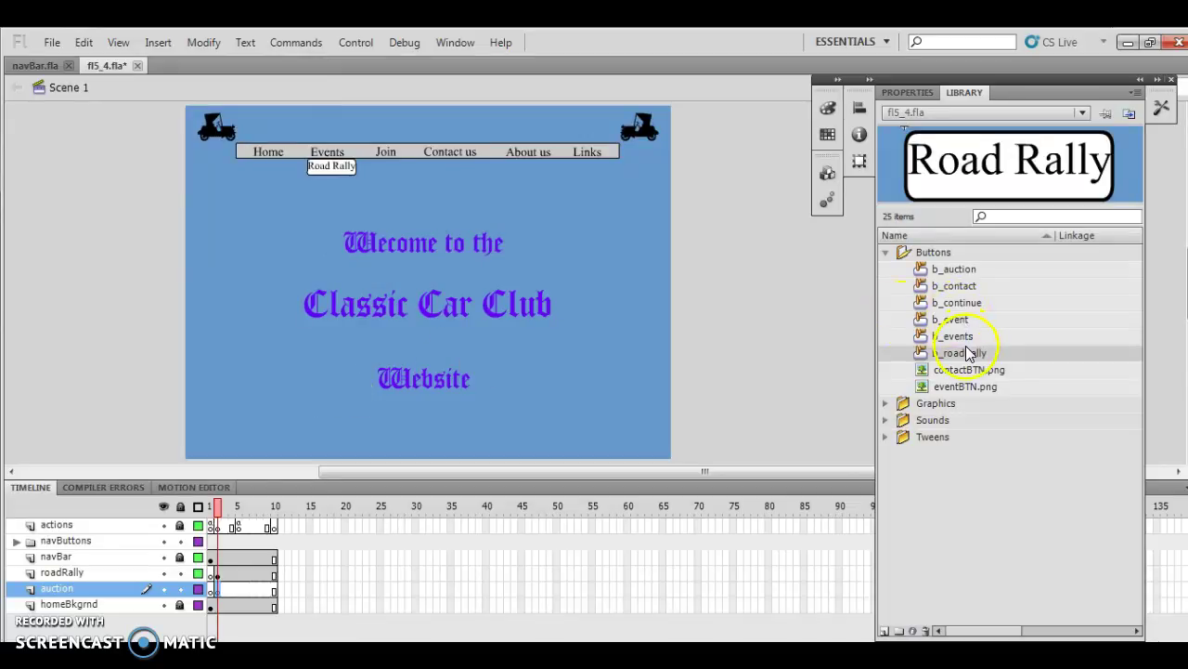
Place the b_auction button from the library on the stage directly below the Road Rally button
{"action": "left_click", "coordinate": [961, 274]}
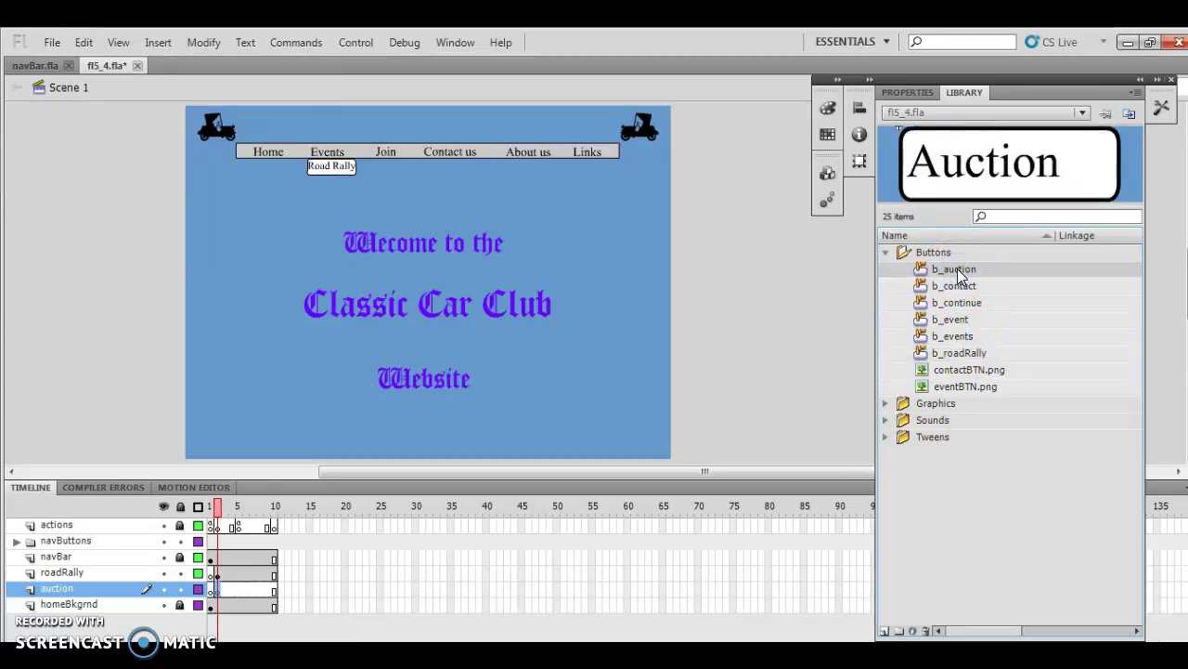
{"action": "left_click_drag", "start_coordinate": [959, 275], "coordinate": [332, 184]}
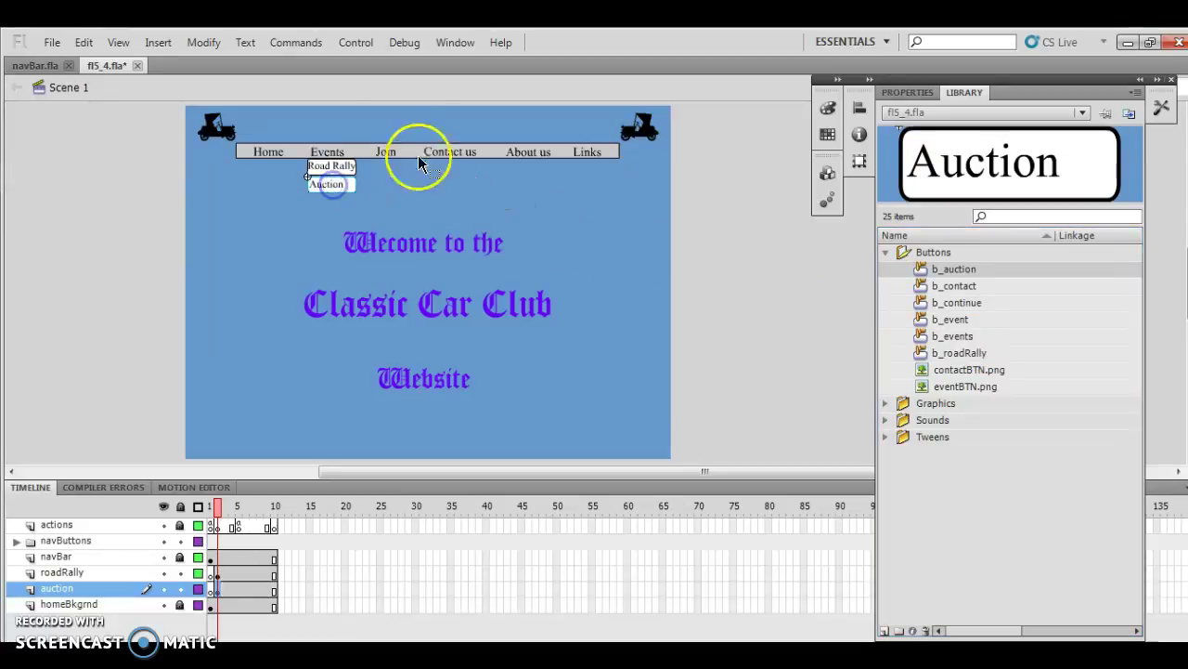
{"action": "left_click", "coordinate": [332, 185]}
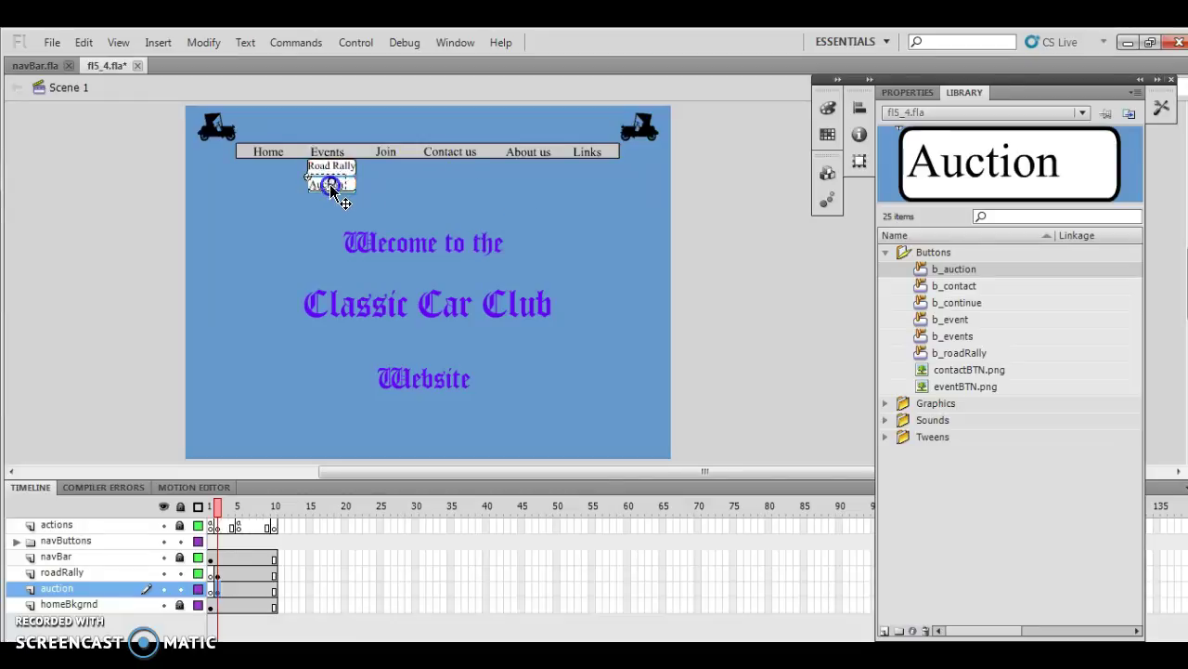
{"action": "left_click", "coordinate": [336, 192]}
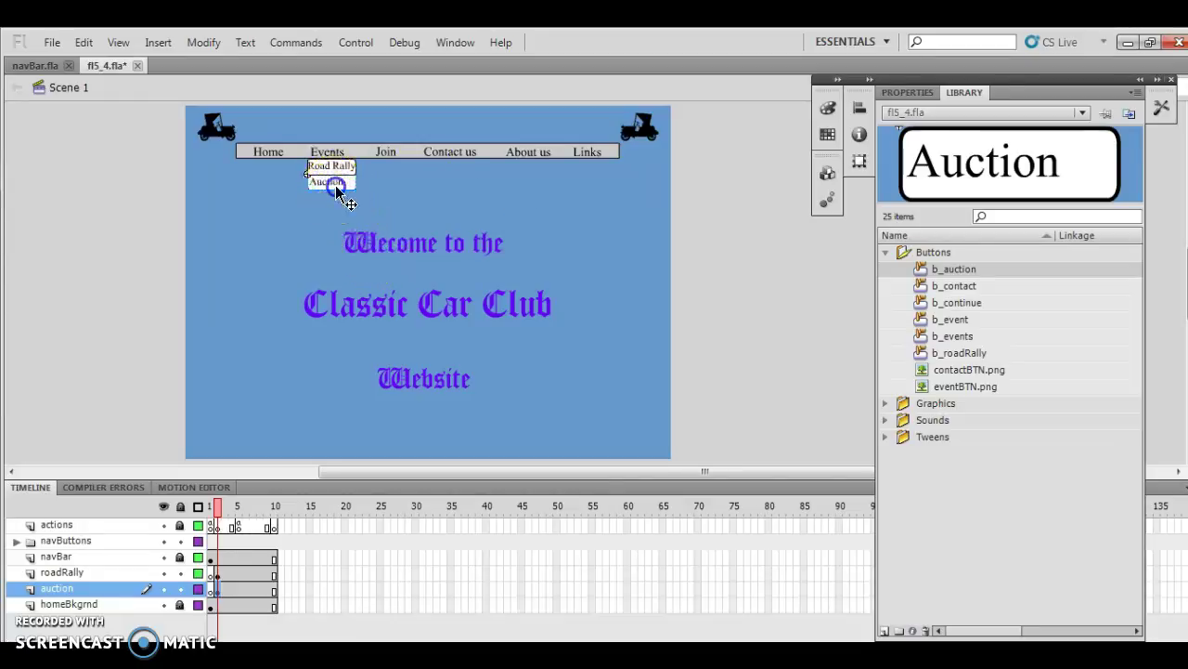
{"action": "left_click_drag", "start_coordinate": [336, 192], "coordinate": [337, 189]}
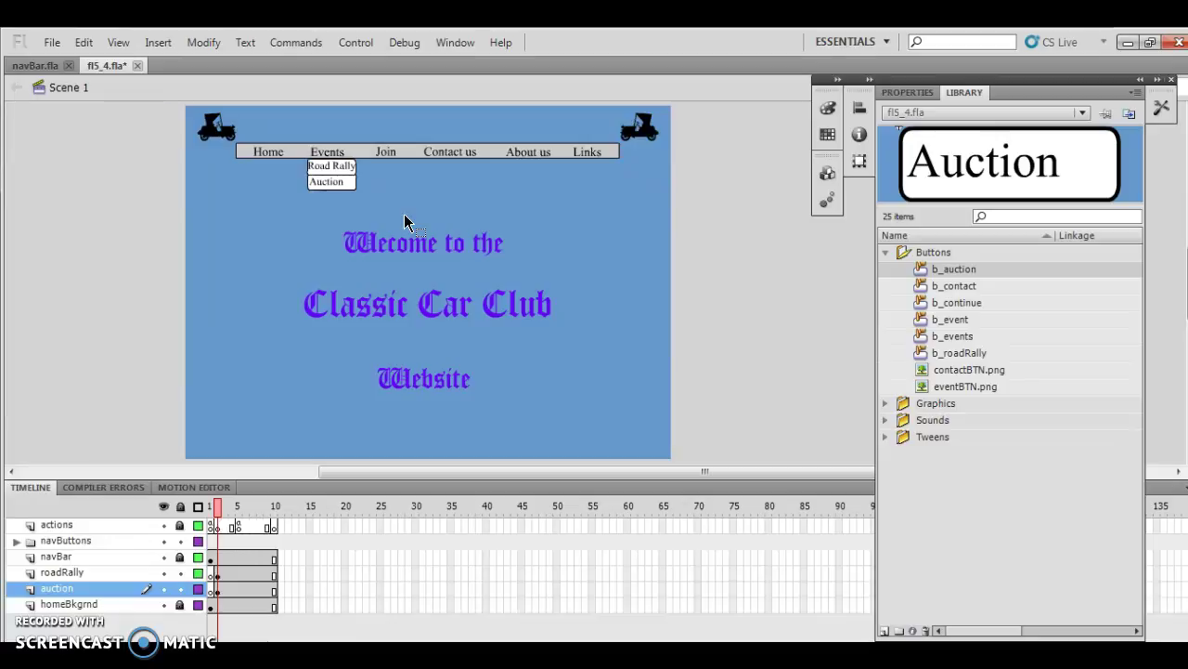
Nudge the Auction button down on the stage until it sits just below the Road Rally button without overlapping it
{"action": "key", "text": "ctrl+equal"}
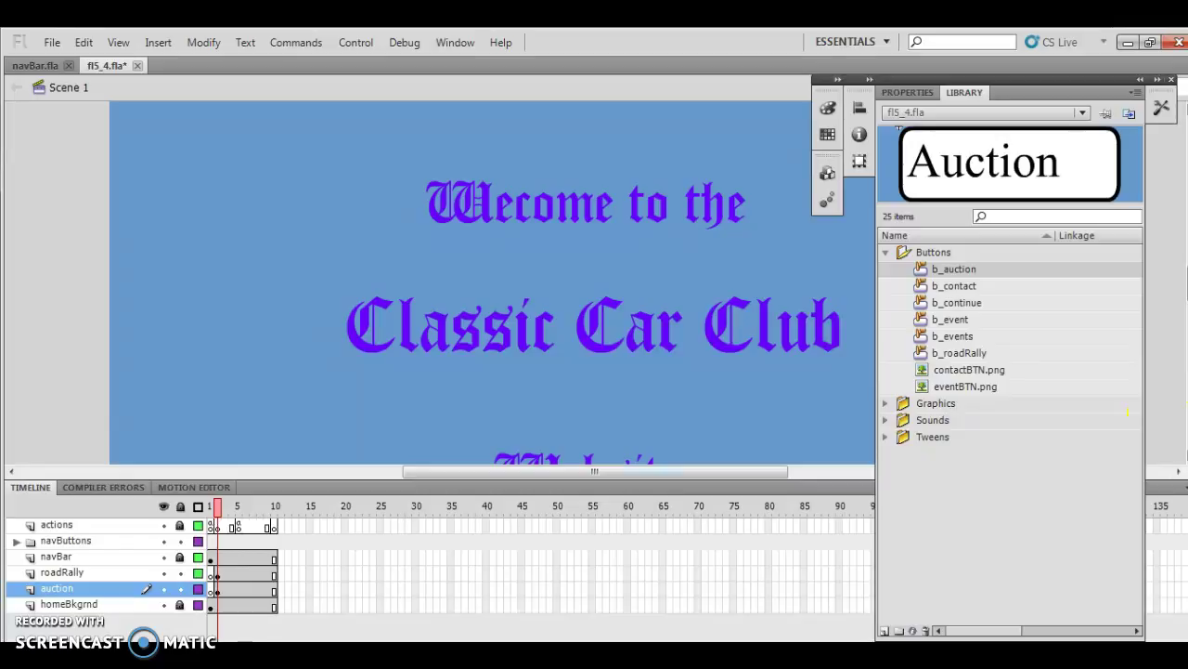
{"action": "scroll", "coordinate": [1181, 265], "scroll_direction": "up", "scroll_amount": 5}
{"action": "scroll", "coordinate": [1181, 265], "scroll_direction": "down", "scroll_amount": 4}
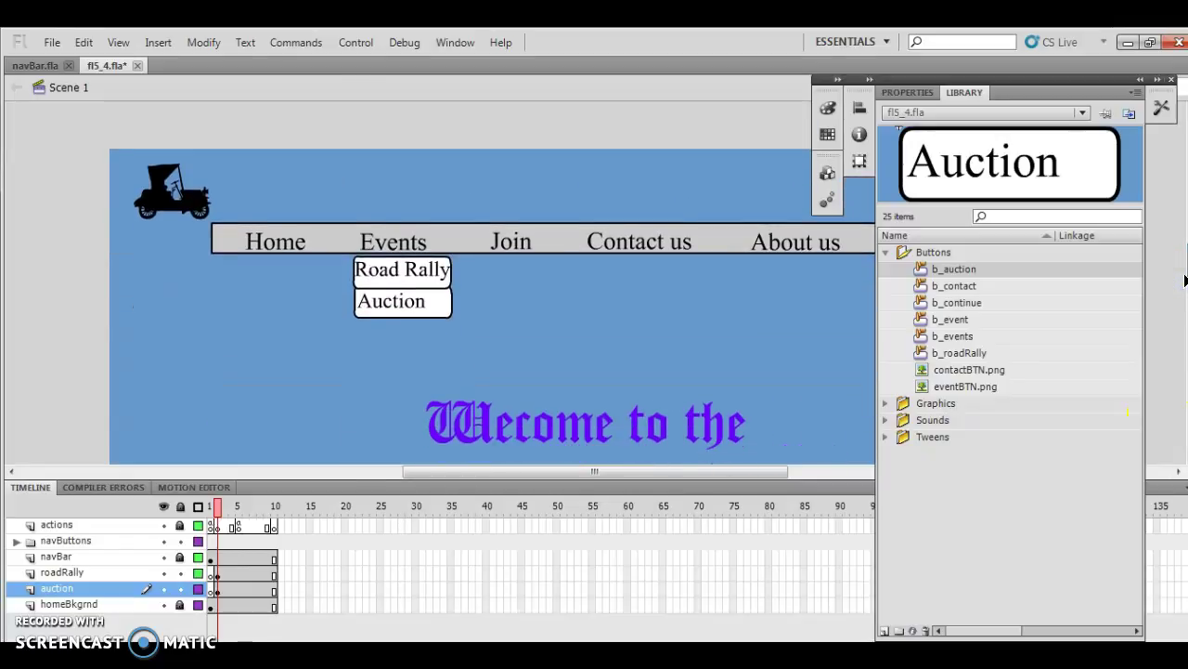
{"action": "left_click", "coordinate": [442, 308]}
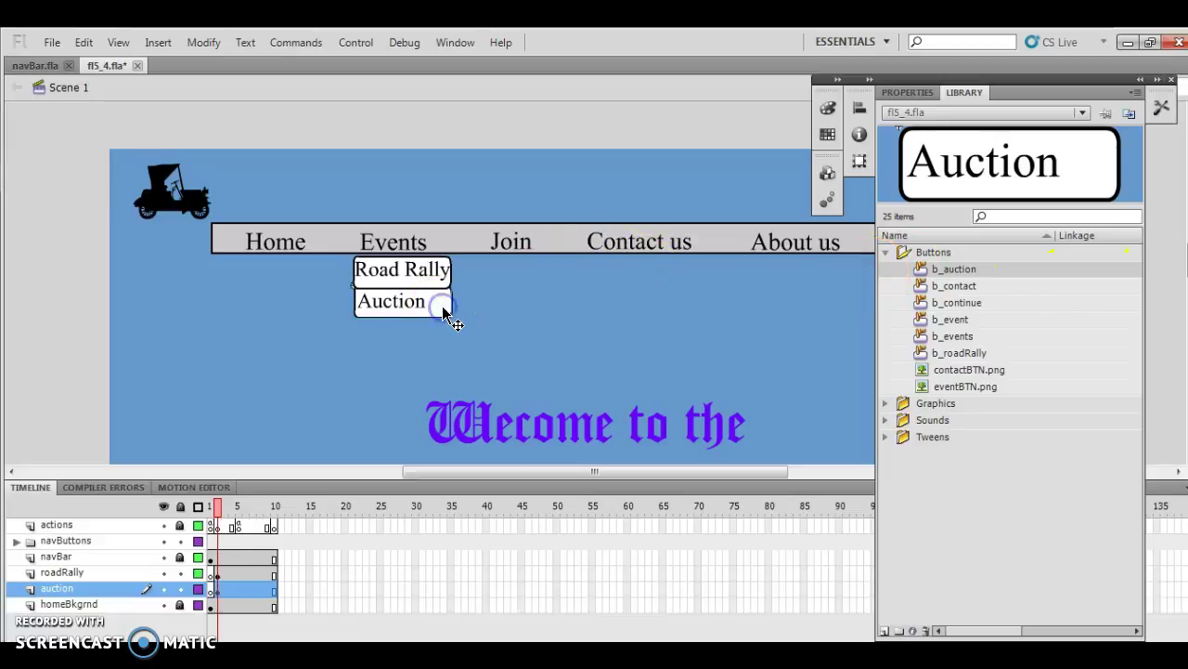
{"action": "key", "text": "Down"}
{"action": "key", "text": "Down"}
{"action": "key", "text": "Down"}
{"action": "key", "text": "Down"}
{"action": "key", "text": "Down"}
{"action": "key", "text": "Down"}
{"action": "key", "text": "Up"}
{"action": "key", "text": "Up"}
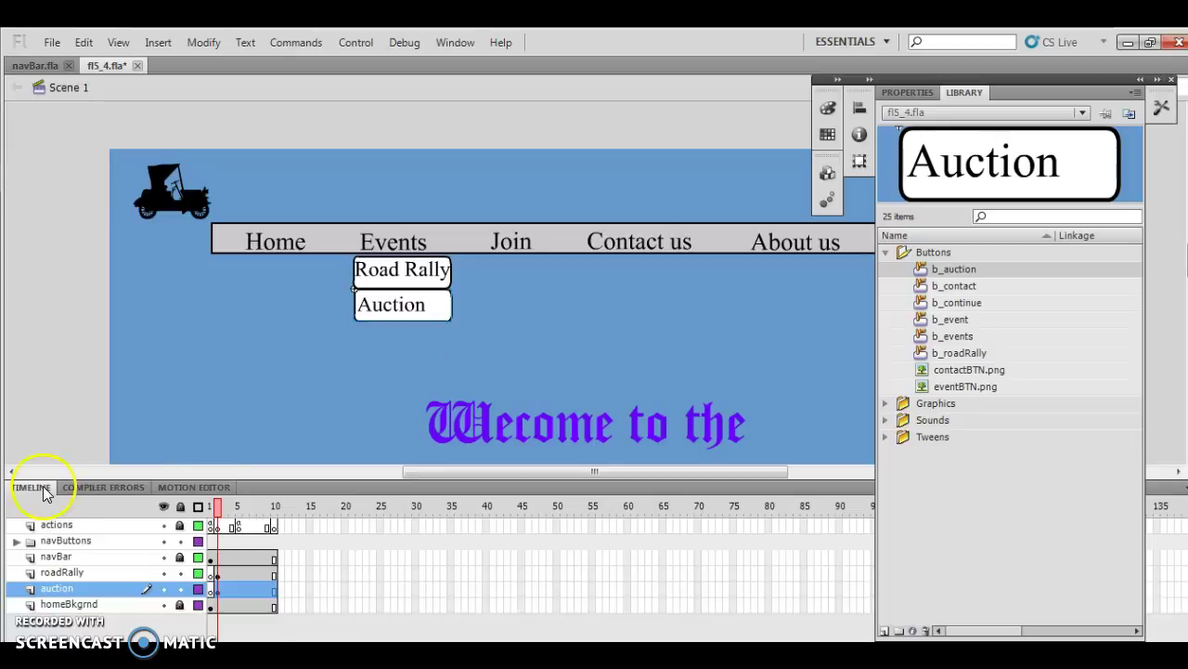
Insert a new layer directly above roadRally and name it mask
{"action": "left_click", "coordinate": [60, 572]}
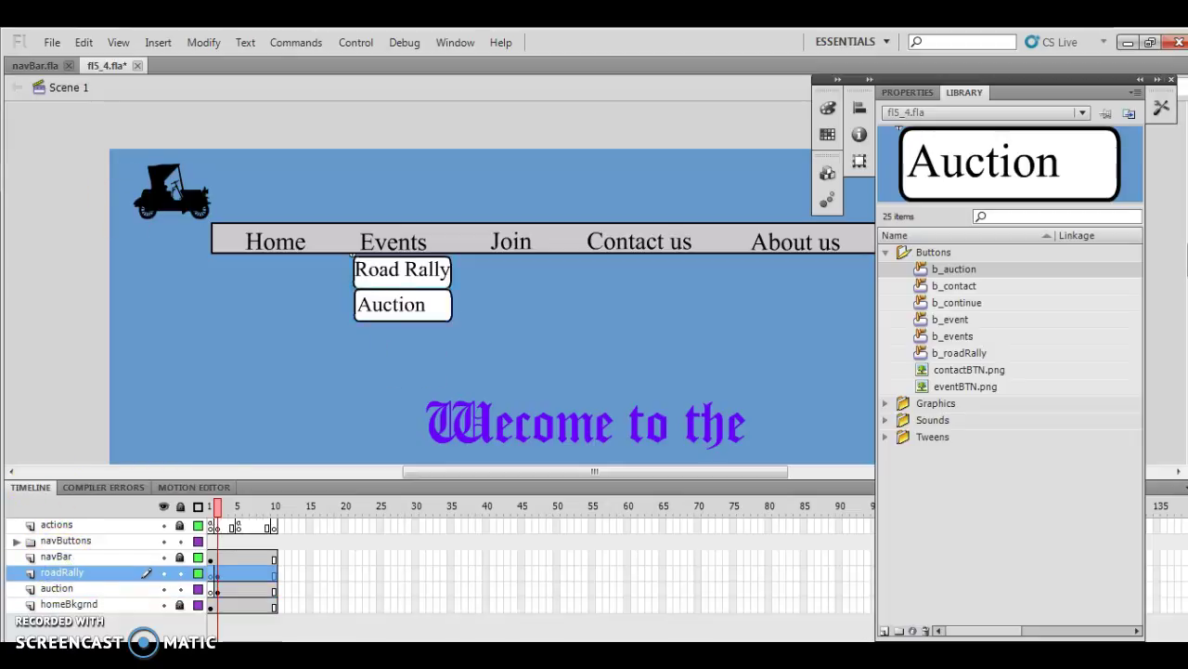
{"action": "left_click", "coordinate": [160, 43]}
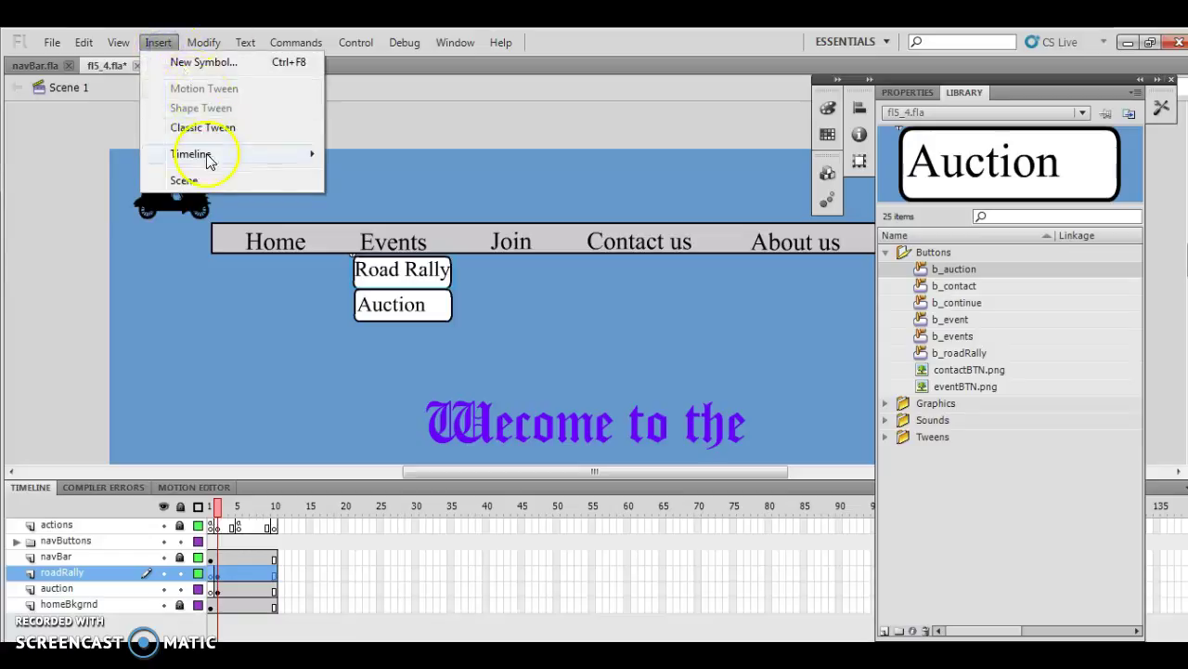
{"action": "mouse_move", "coordinate": [311, 154]}
{"action": "left_click", "coordinate": [394, 158]}
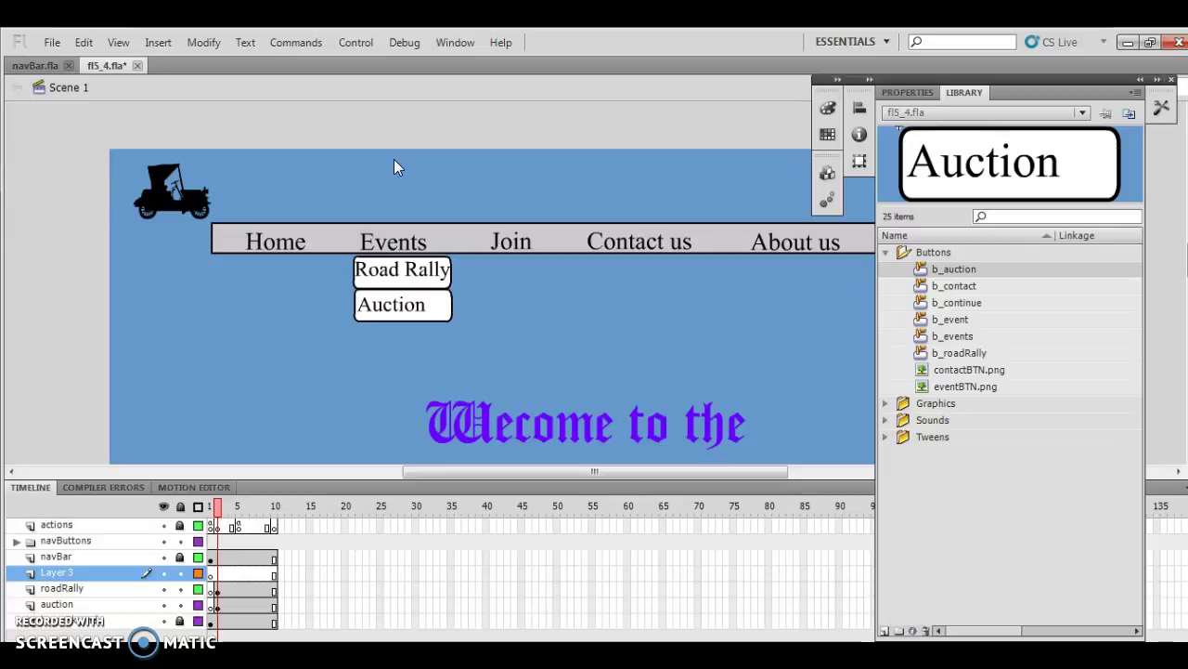
{"action": "double_click", "coordinate": [79, 572]}
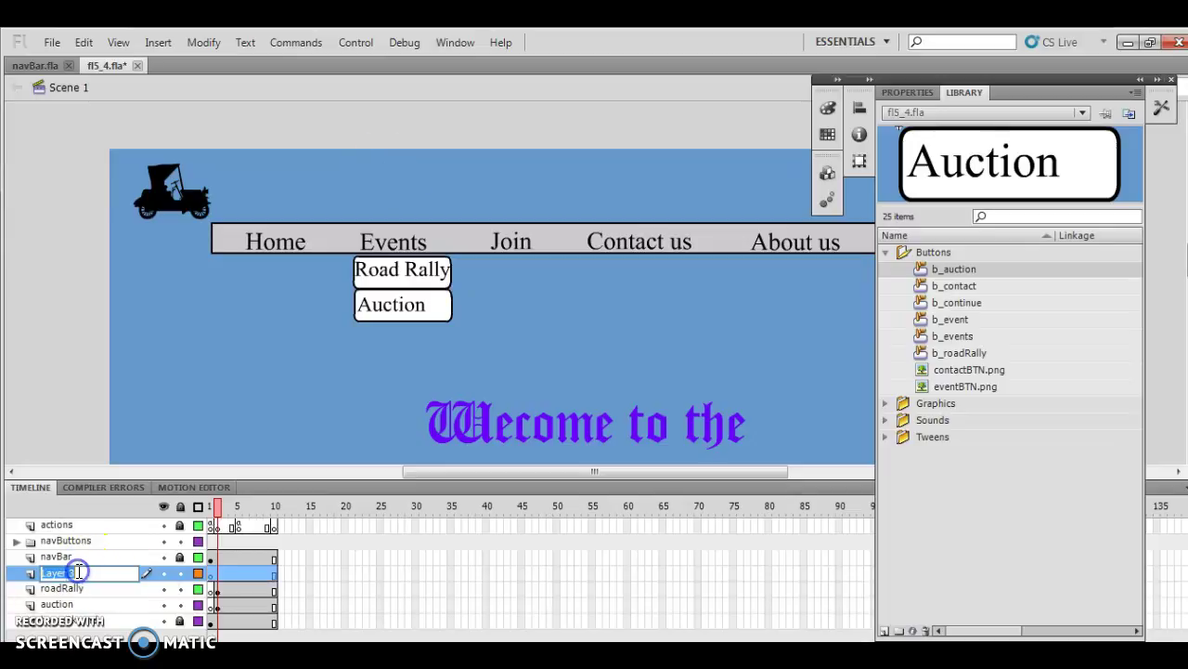
{"action": "type", "text": "mask"}
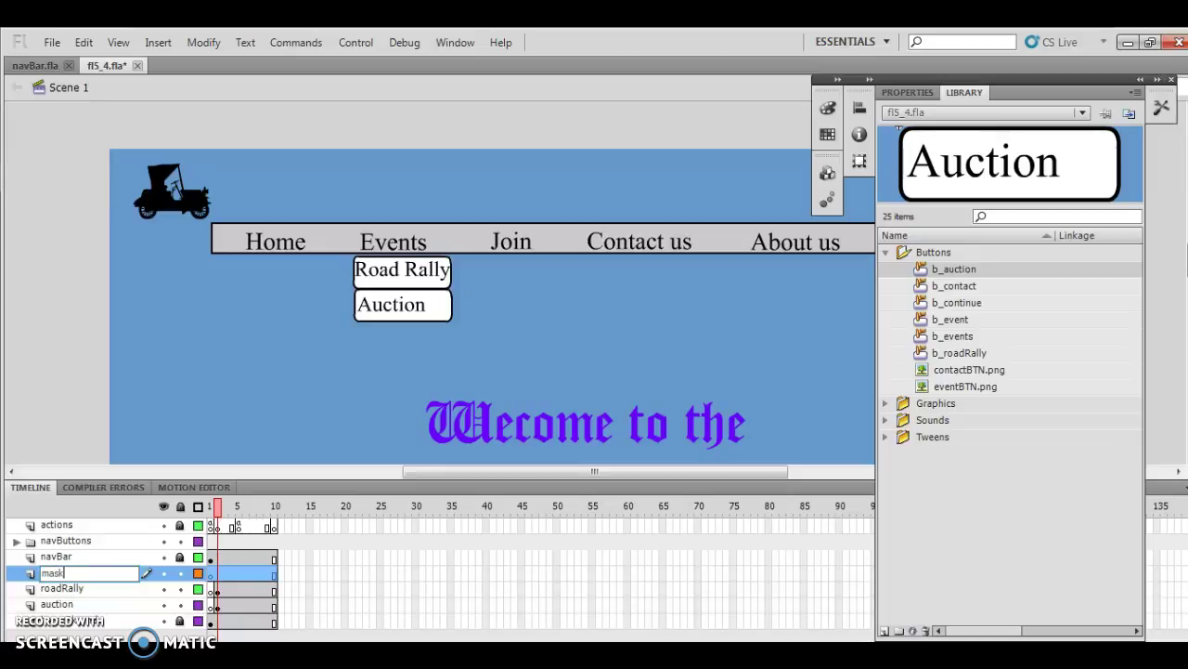
{"action": "key", "text": "Return"}
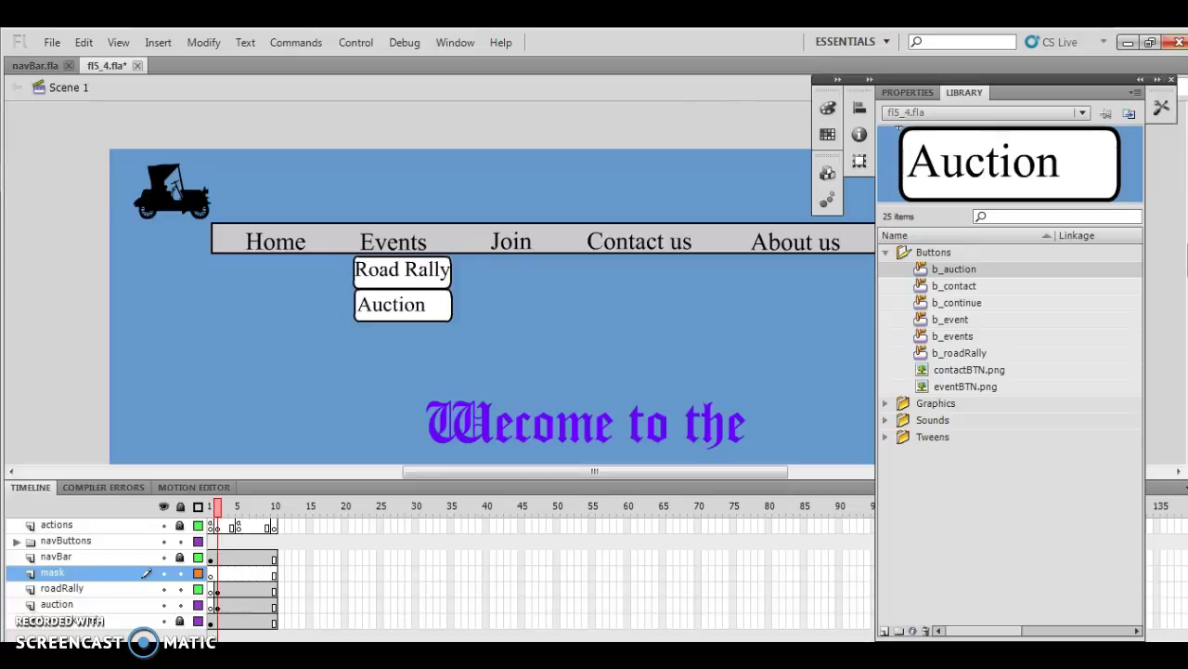
Draw a black-filled rectangle on the mask layer that covers both the Road Rally and Auction buttons
{"action": "left_click", "coordinate": [1155, 91]}
{"action": "left_click", "coordinate": [1161, 103]}
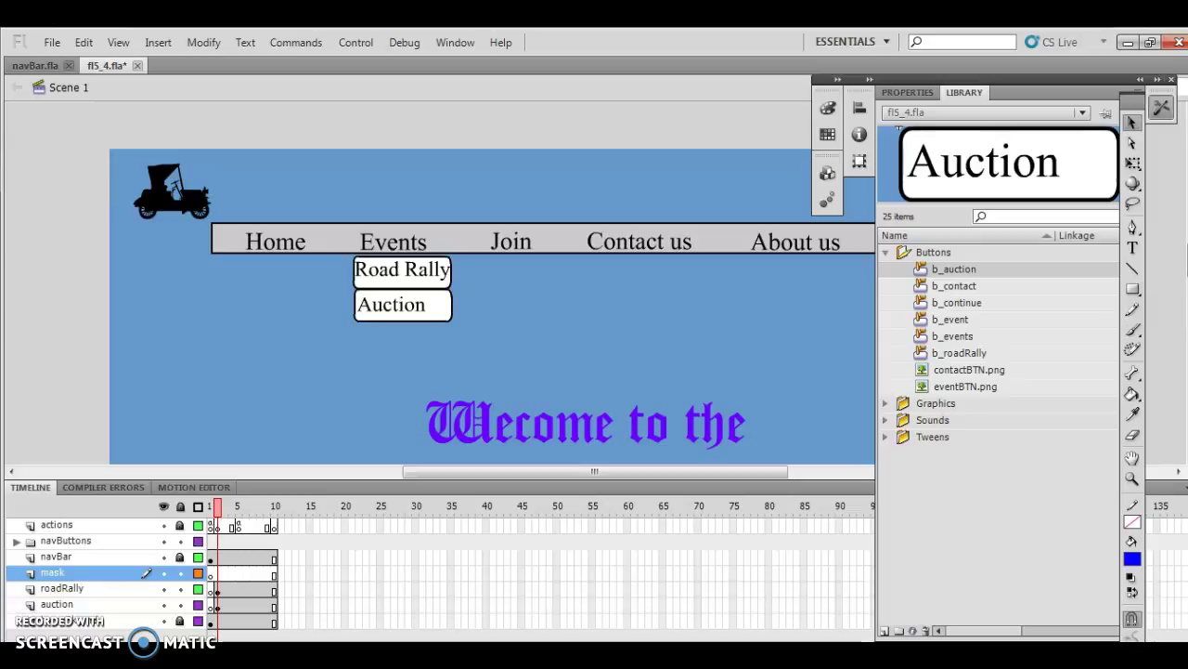
{"action": "left_click", "coordinate": [1135, 555]}
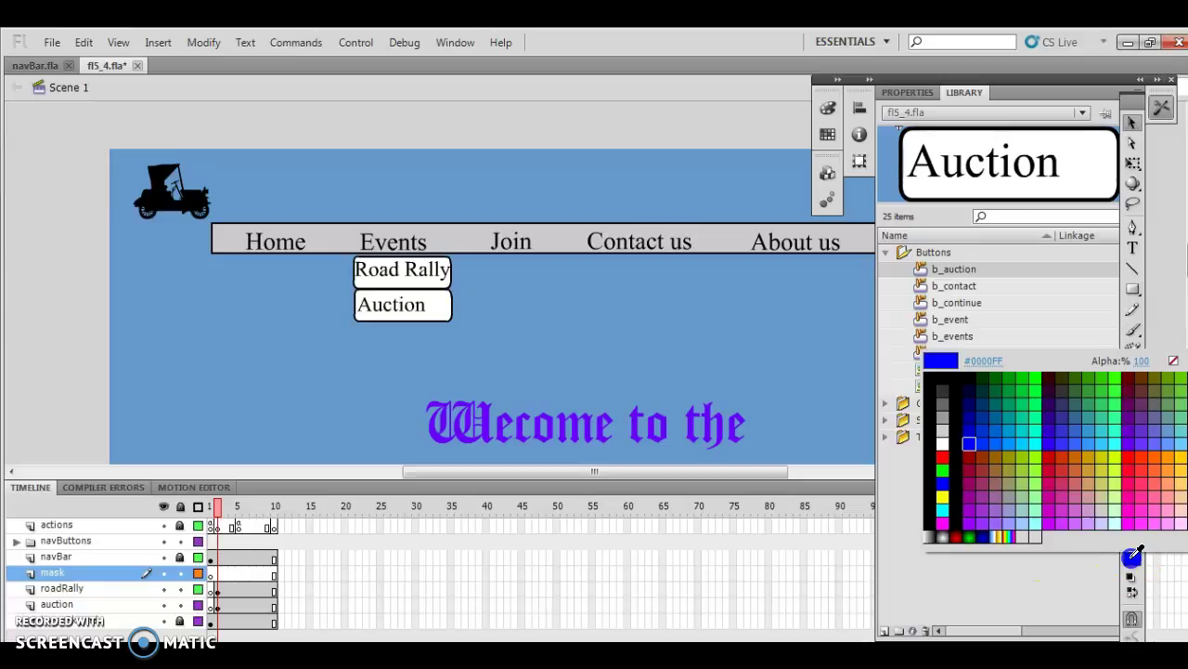
{"action": "left_click", "coordinate": [945, 383]}
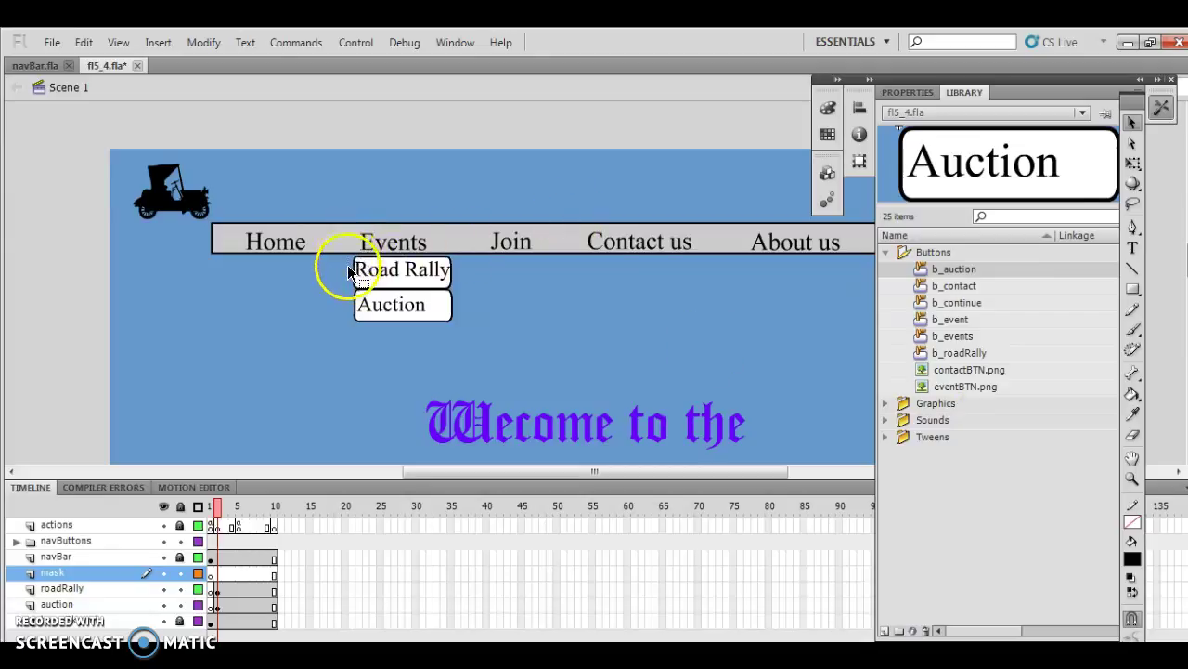
{"action": "left_click", "coordinate": [1134, 290]}
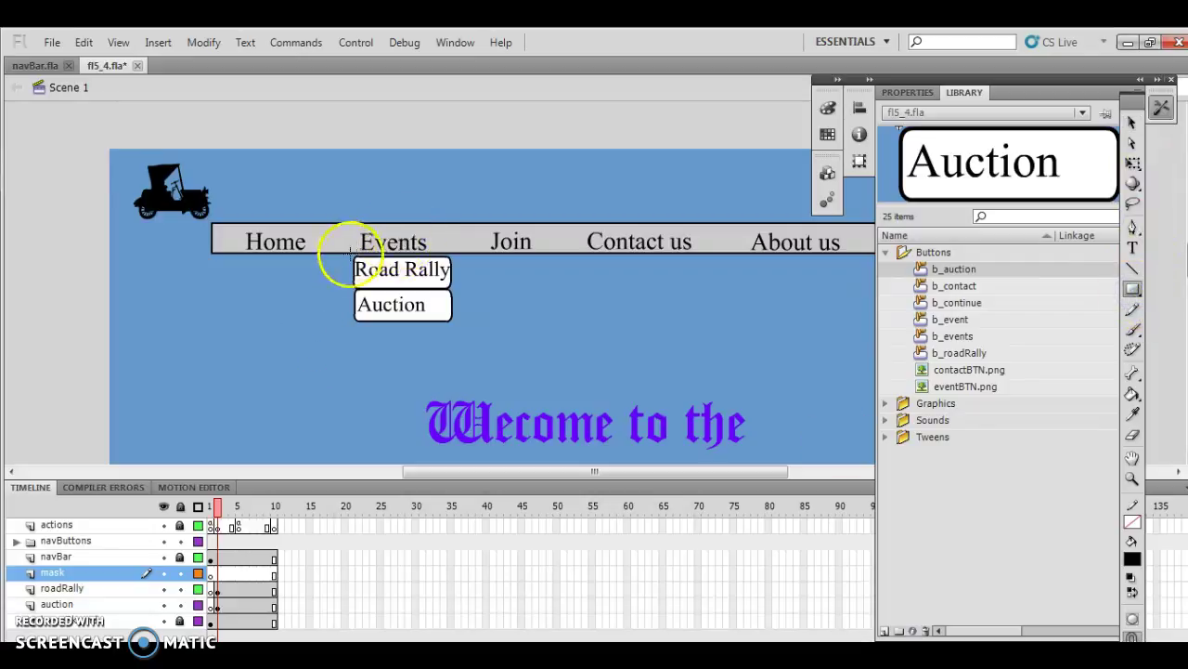
{"action": "left_click_drag", "start_coordinate": [353, 256], "coordinate": [456, 326]}
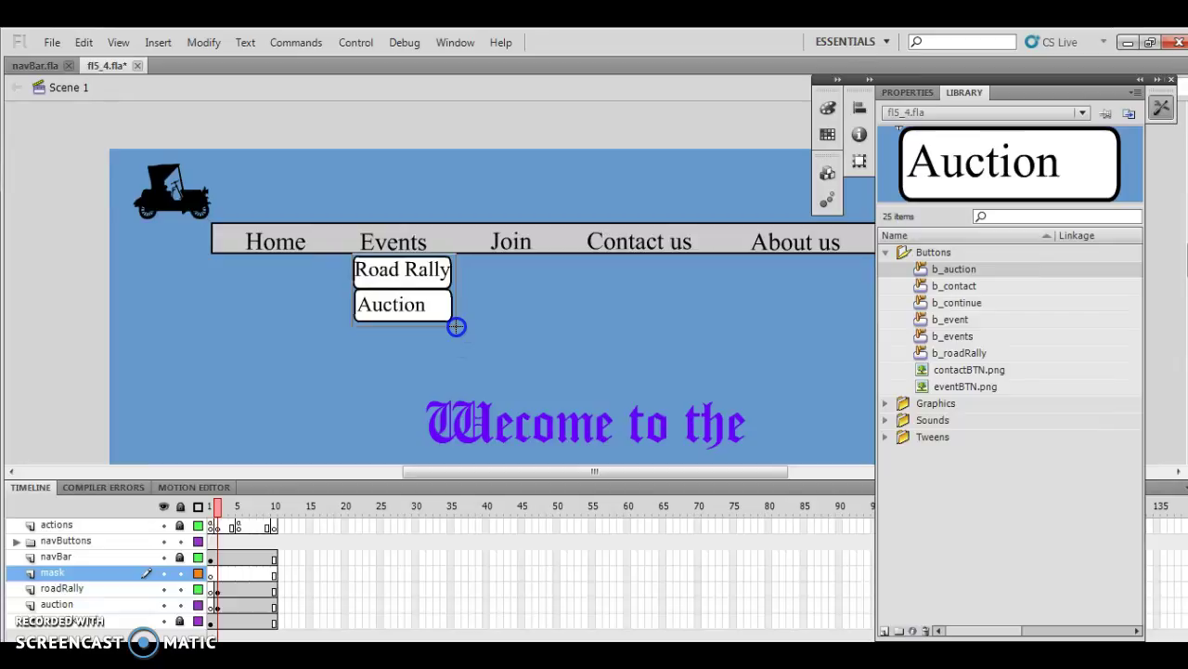
{"action": "left_click_drag", "start_coordinate": [456, 326], "coordinate": [456, 326]}
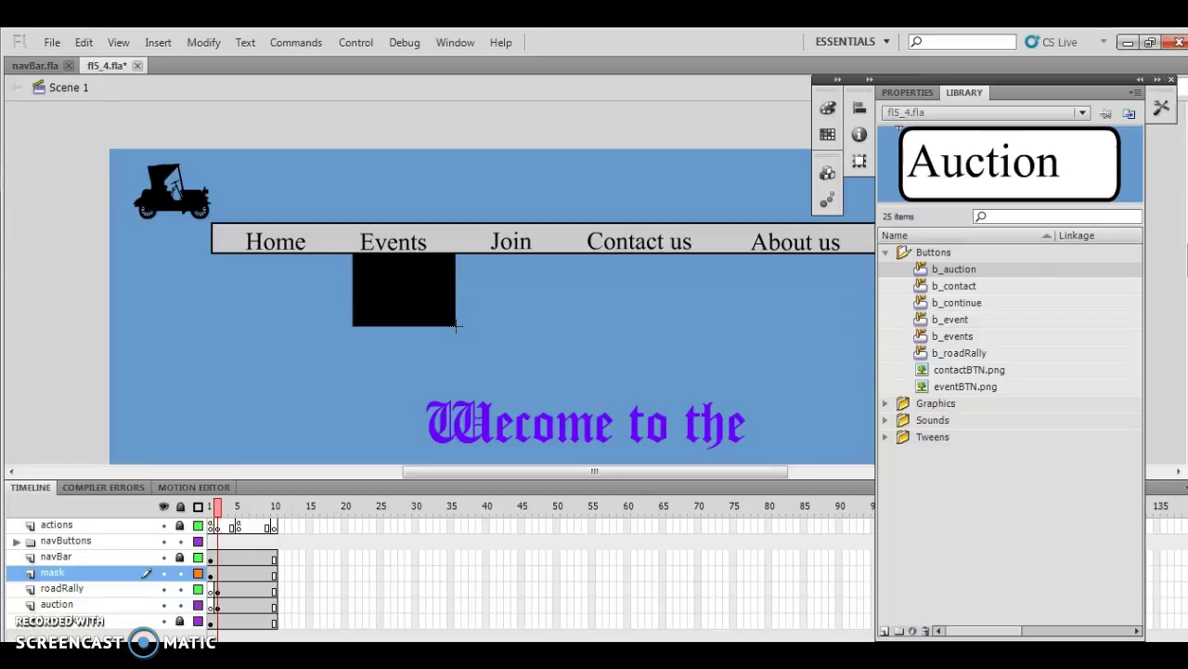
Create a motion tween on the black rectangle, accepting its conversion to a symbol
{"action": "left_click", "coordinate": [1026, 99]}
{"action": "right_click", "coordinate": [1160, 104]}
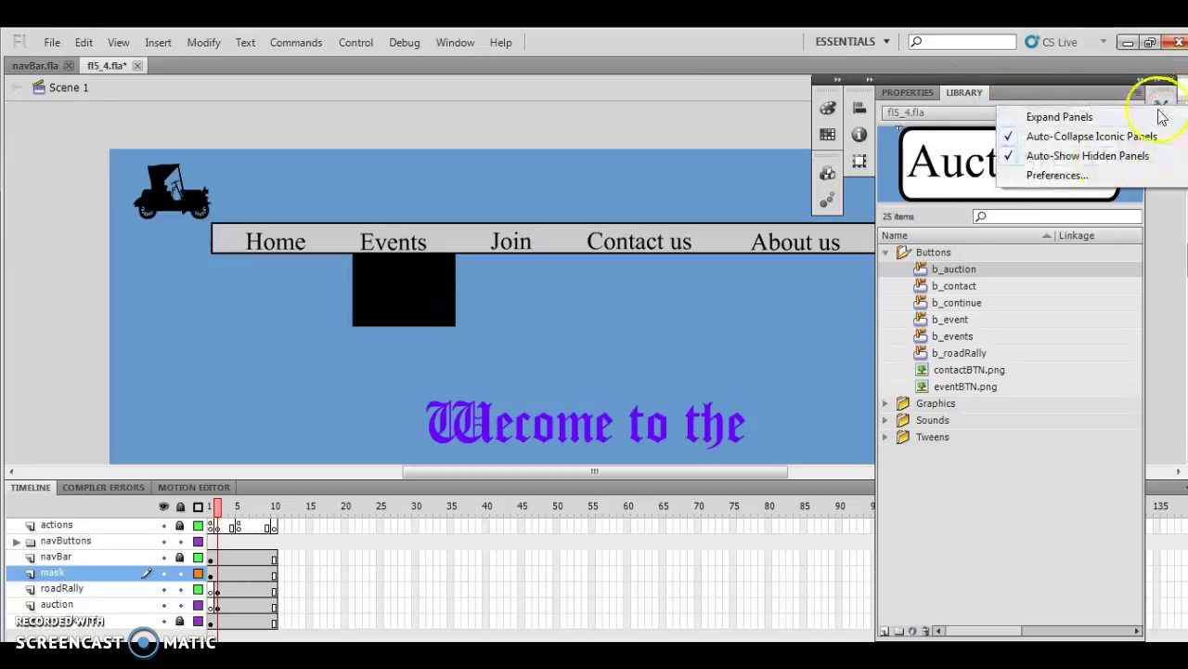
{"action": "left_click", "coordinate": [1164, 110]}
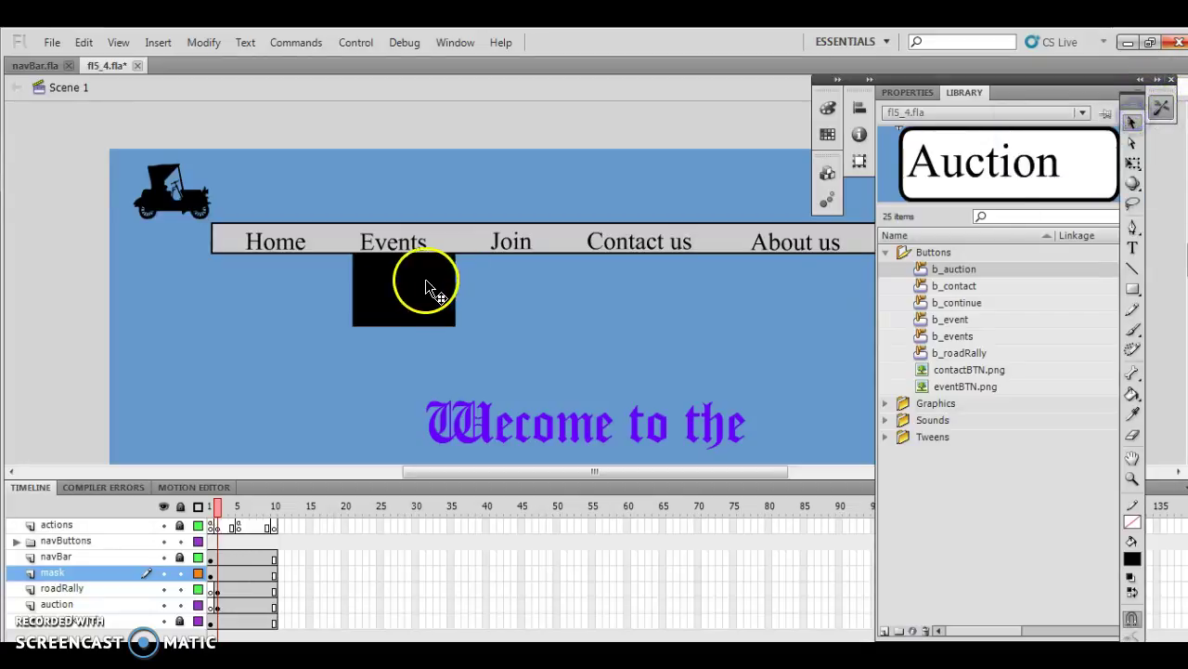
{"action": "left_click", "coordinate": [426, 282]}
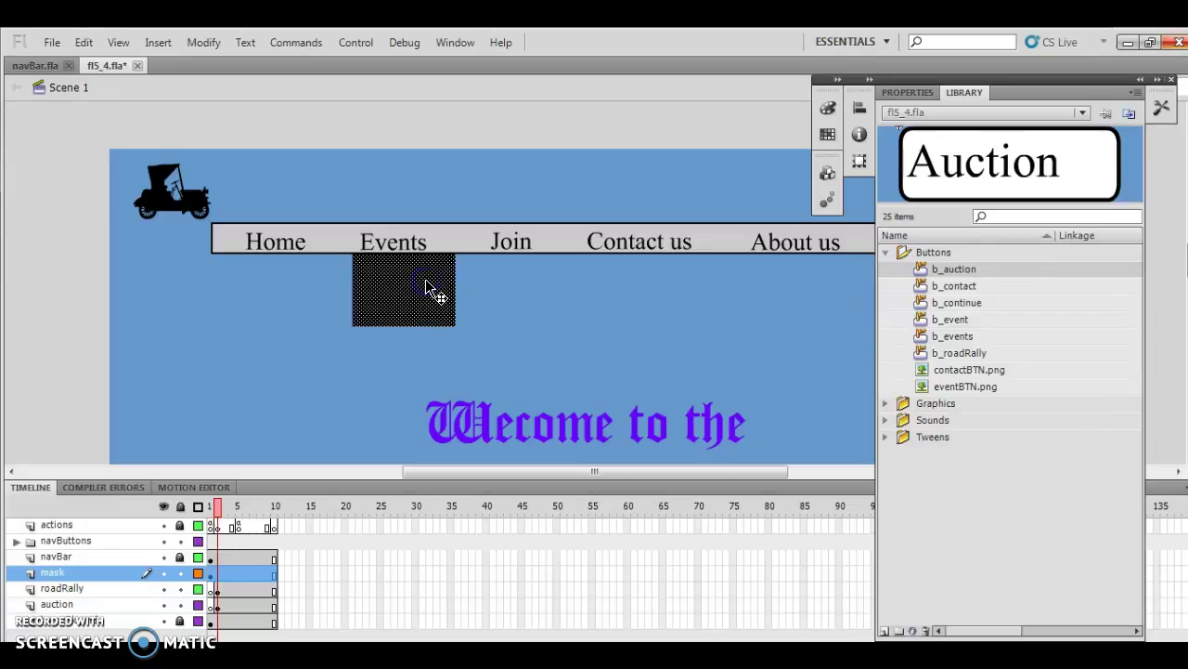
{"action": "left_click", "coordinate": [158, 43]}
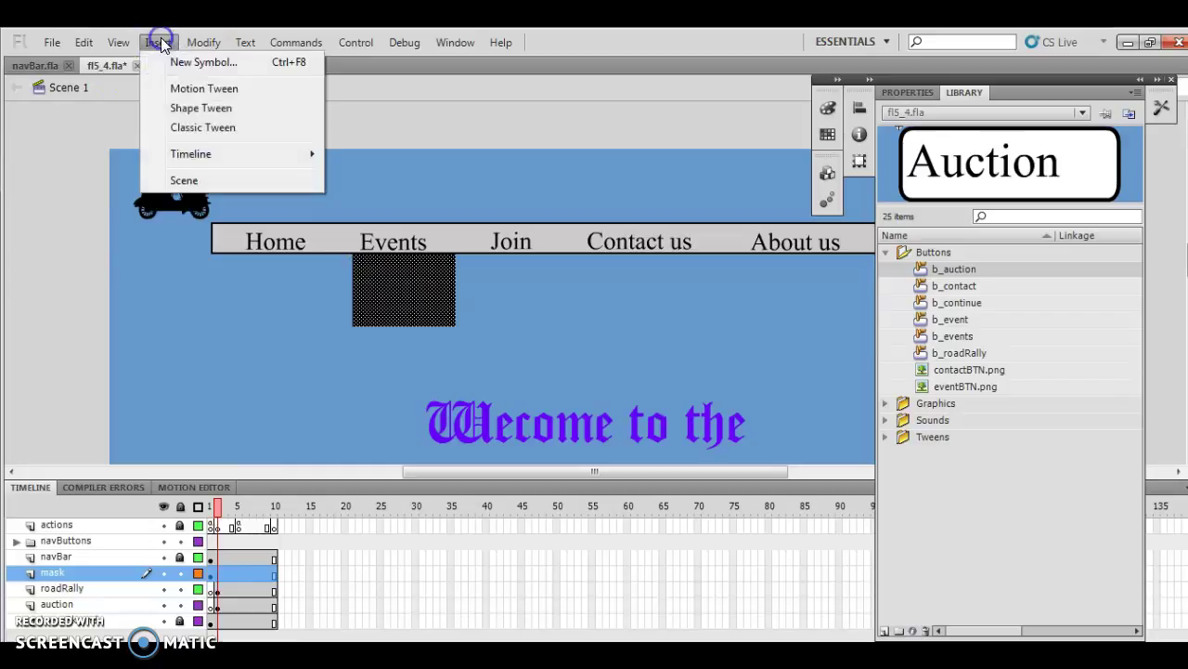
{"action": "left_click", "coordinate": [191, 89]}
{"action": "left_click", "coordinate": [557, 394]}
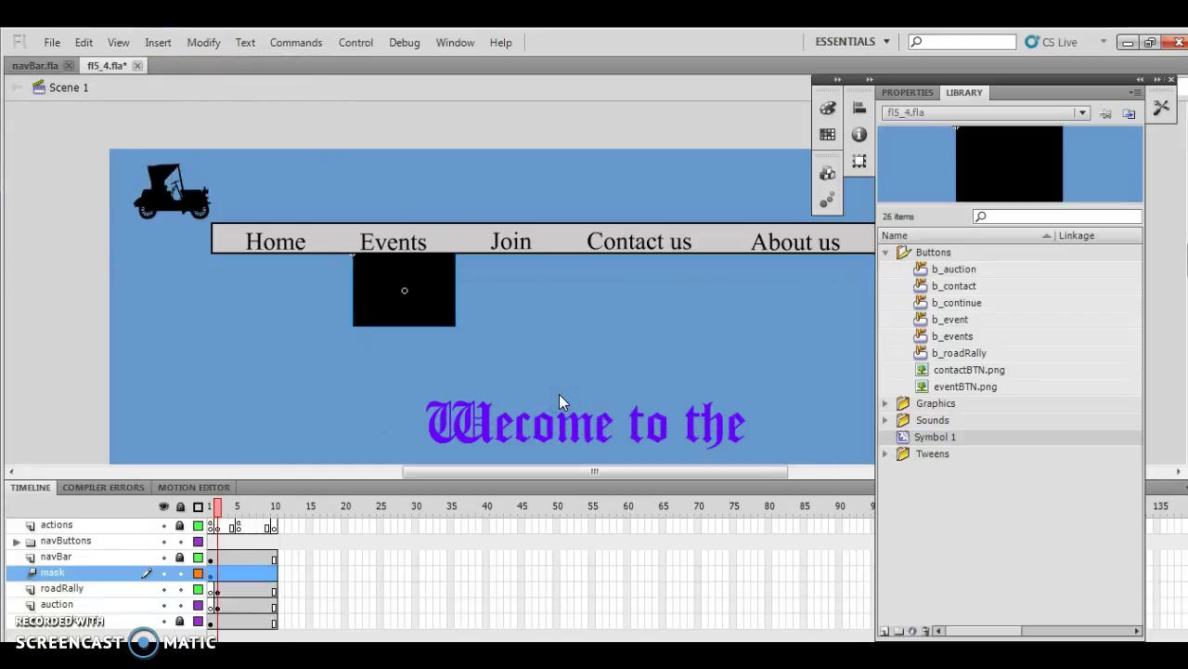
Try moving the black rectangle up above the two drop-down buttons in frame 5 of the mask layer
{"action": "left_click", "coordinate": [239, 577]}
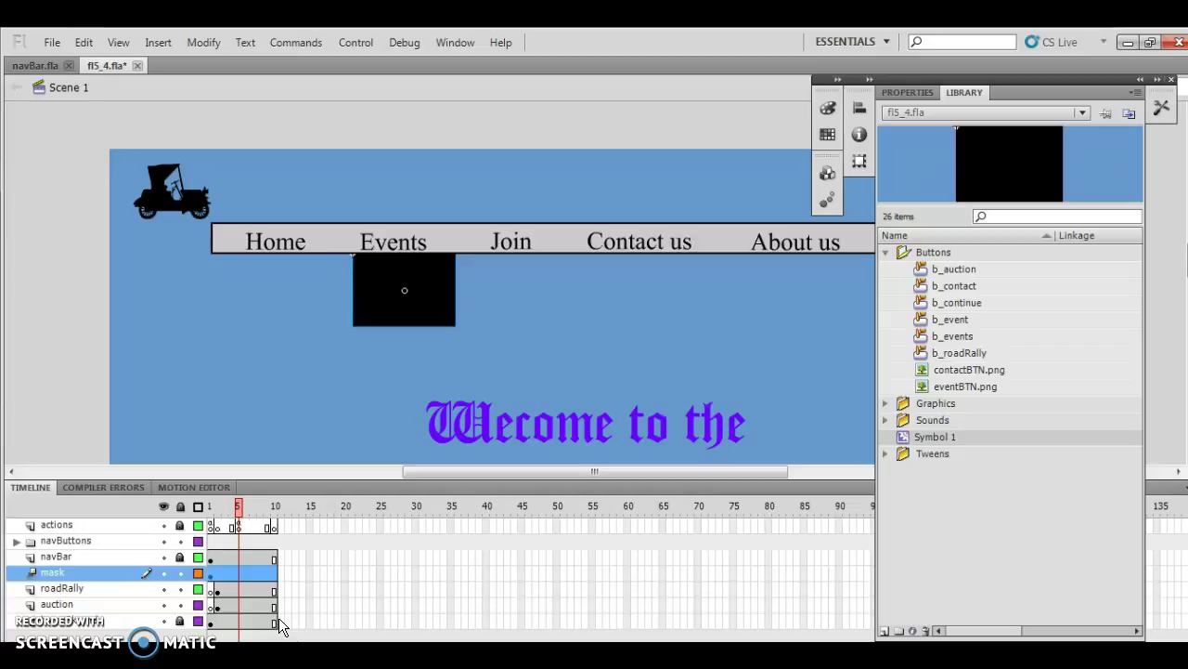
{"action": "left_click", "coordinate": [437, 327]}
{"action": "left_click_drag", "start_coordinate": [433, 311], "coordinate": [436, 235]}
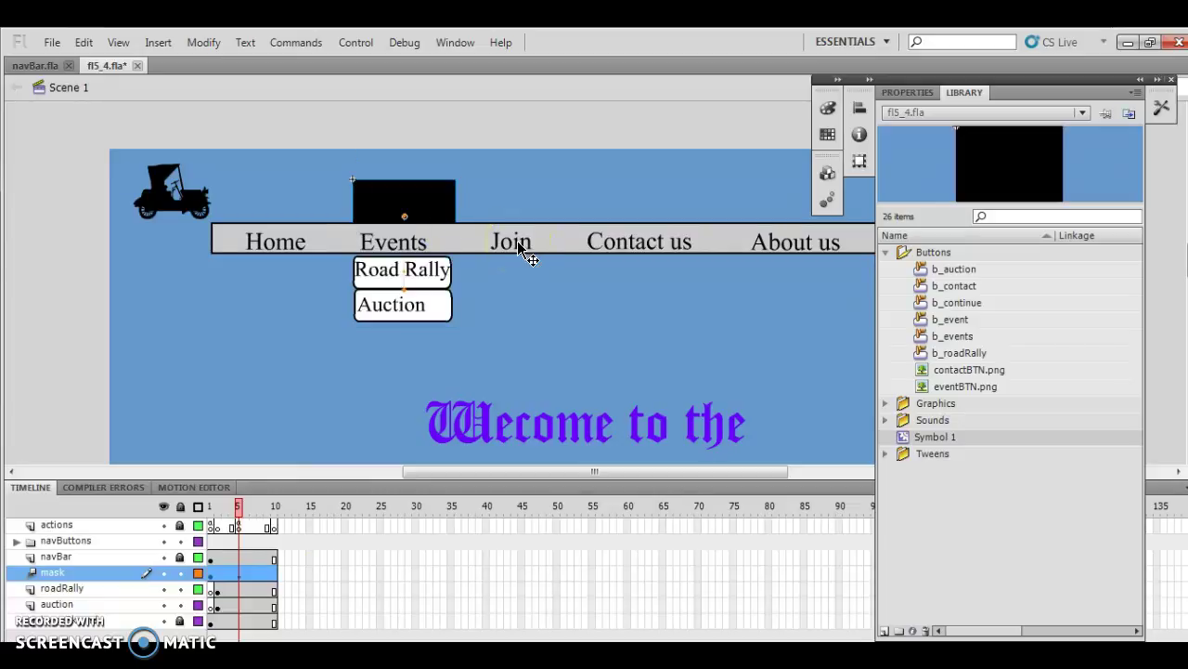
In frame 1, move the black rectangle straight up so it lies behind and above the navigation bar
{"action": "left_click", "coordinate": [370, 283]}
{"action": "left_click_drag", "start_coordinate": [238, 518], "coordinate": [201, 507]}
{"action": "left_click_drag", "start_coordinate": [428, 314], "coordinate": [426, 238]}
In frame 5, move the black rectangle down over the Road Rally and Auction buttons and fine-tune its position
{"action": "left_click", "coordinate": [237, 528]}
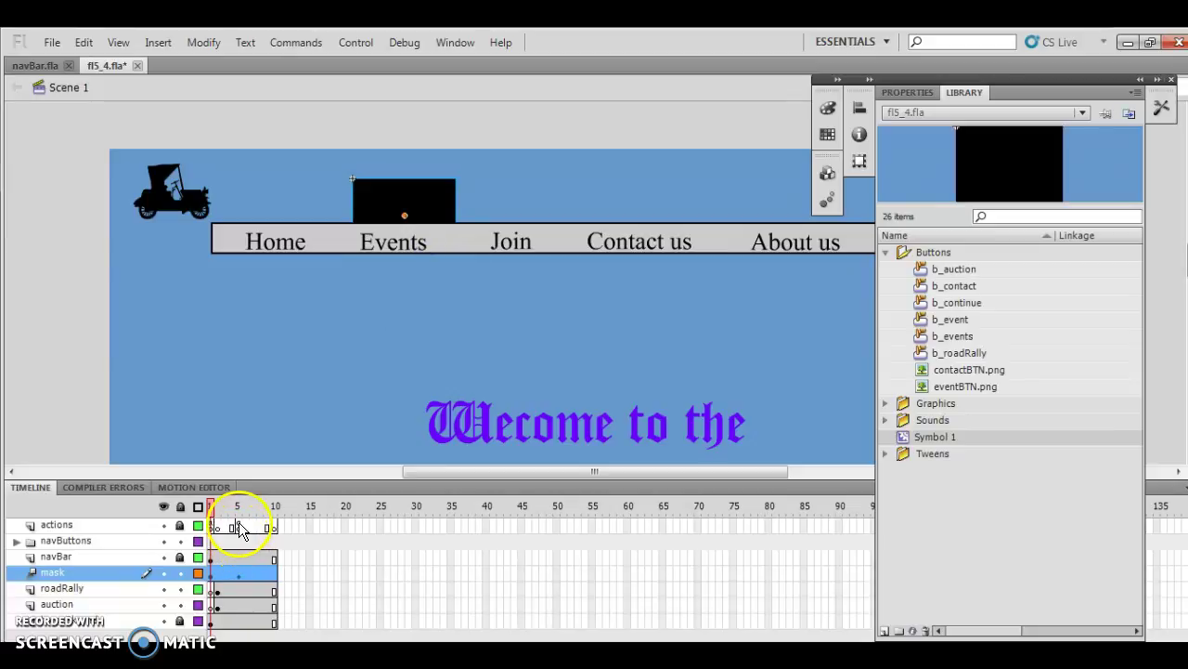
{"action": "left_click", "coordinate": [239, 528]}
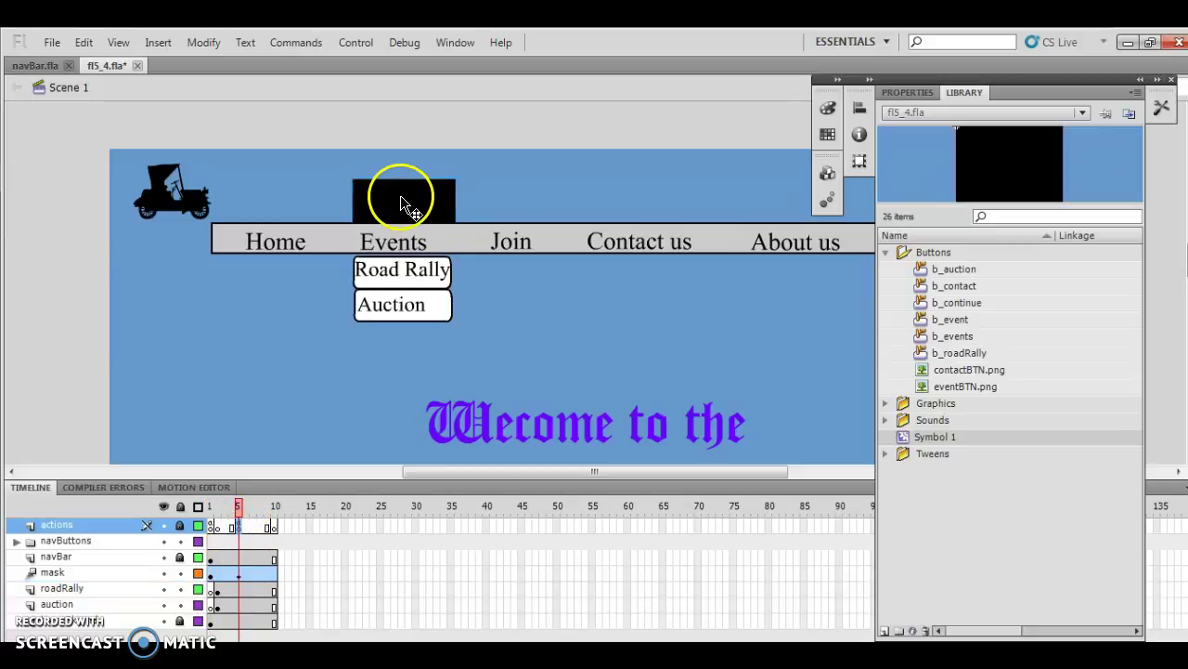
{"action": "left_click", "coordinate": [402, 270]}
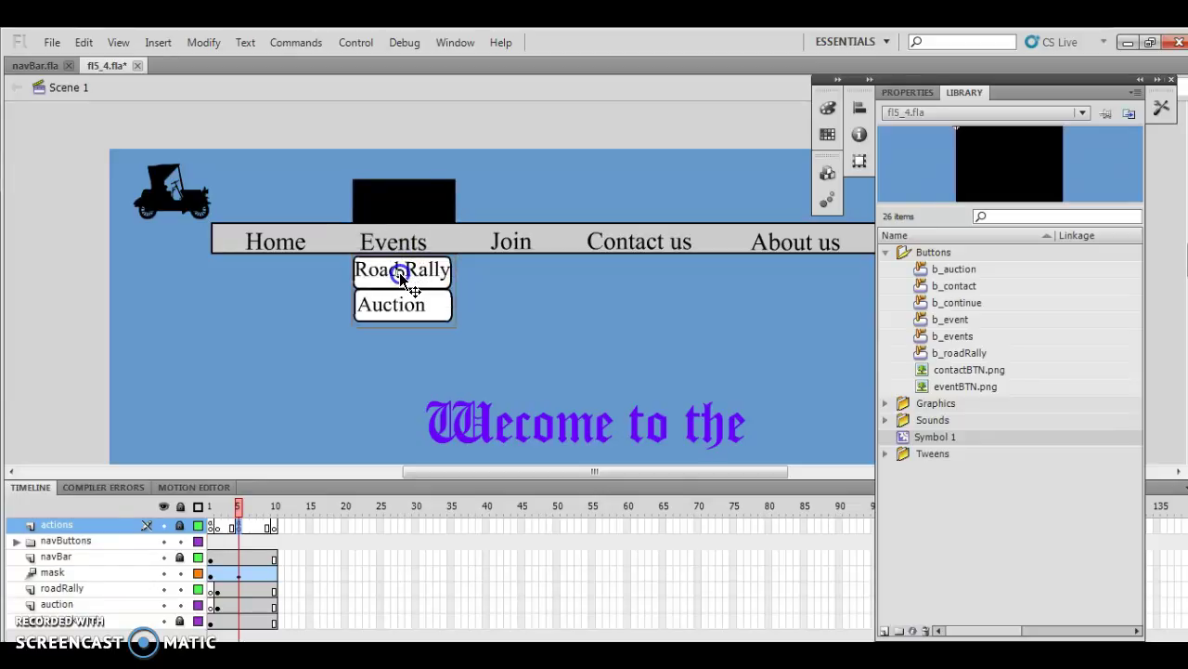
{"action": "key", "text": "ctrl+z"}
{"action": "key", "text": "Up"}
{"action": "key", "text": "Up"}
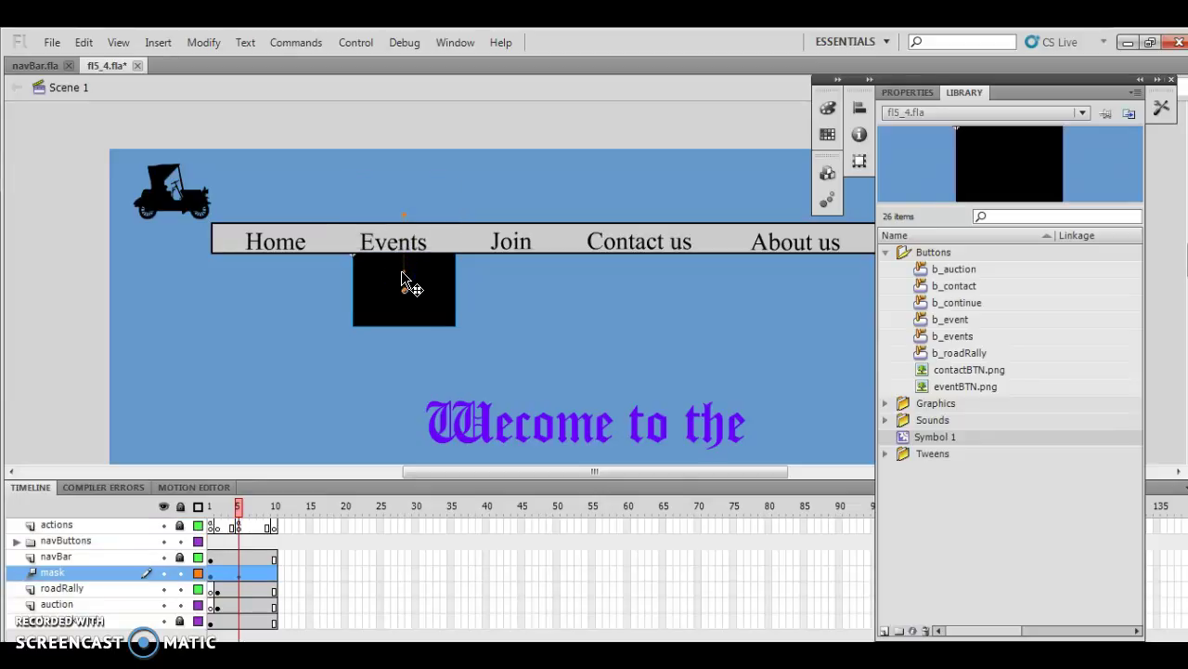
{"action": "key", "text": "Left"}
In frame 2 of the mask layer, nudge the black rectangle straight up until it clears the Road Rally button
{"action": "left_click", "coordinate": [214, 575]}
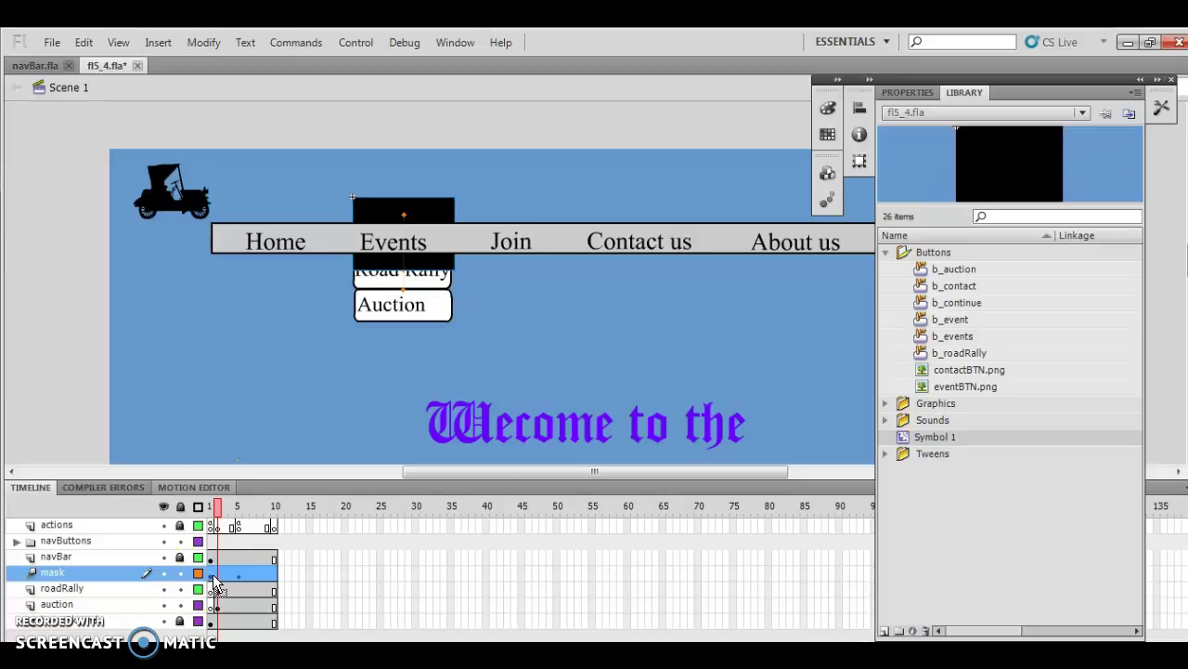
{"action": "left_click", "coordinate": [417, 317]}
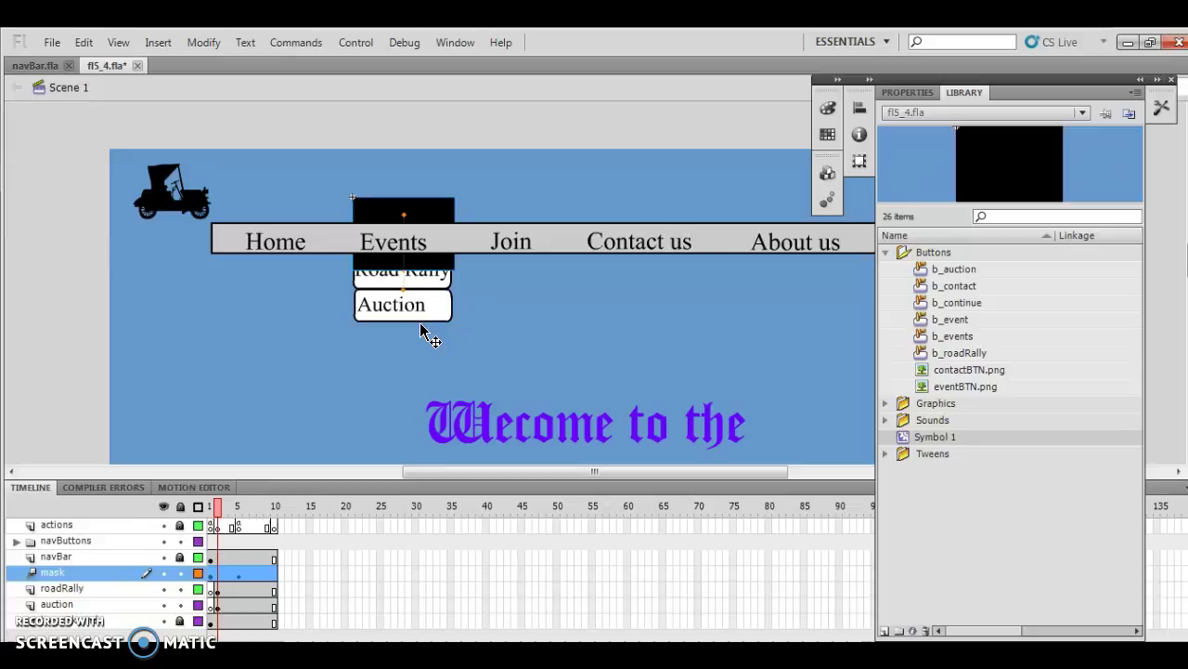
{"action": "left_click_drag", "start_coordinate": [452, 178], "coordinate": [446, 209]}
{"action": "key", "text": "Up"}
{"action": "key", "text": "Up"}
{"action": "key", "text": "Up"}
{"action": "key", "text": "Up"}
{"action": "key", "text": "Up"}
{"action": "key", "text": "Up"}
{"action": "key", "text": "Up"}
{"action": "key", "text": "Up"}
{"action": "key", "text": "Up"}
{"action": "key", "text": "Up"}
{"action": "key", "text": "Up"}
{"action": "key", "text": "Up"}
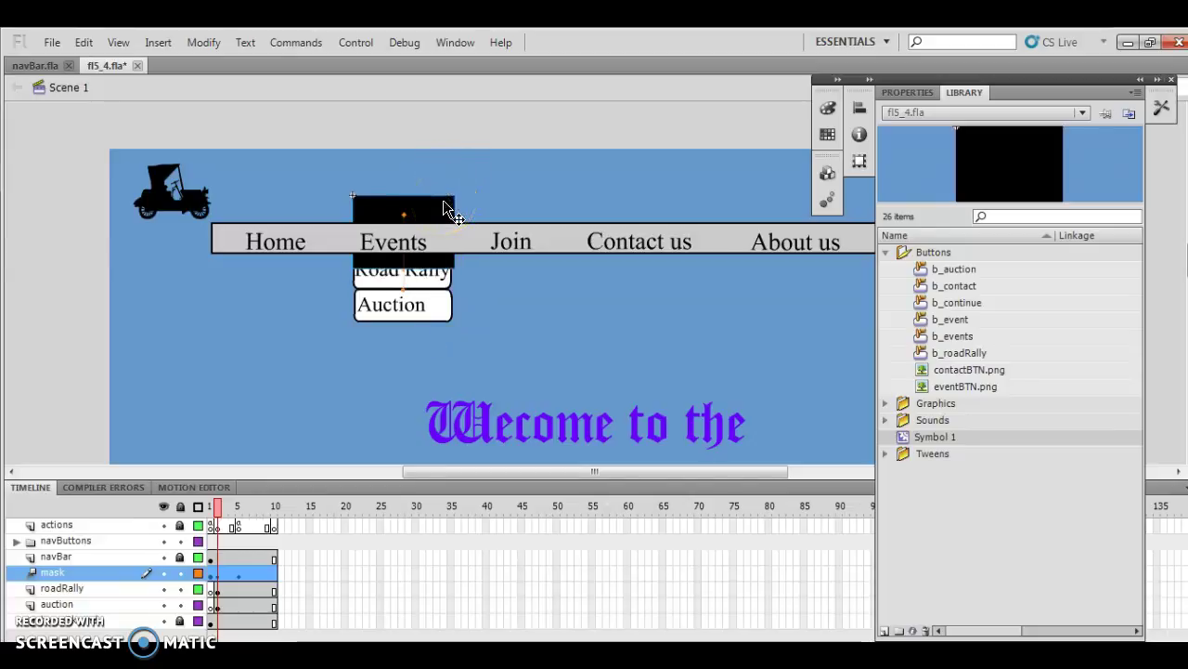
{"action": "key", "text": "Up"}
{"action": "key", "text": "Up"}
{"action": "key", "text": "Up"}
{"action": "key", "text": "Up"}
{"action": "key", "text": "Up"}
{"action": "key", "text": "Up"}
{"action": "key", "text": "Up"}
{"action": "key", "text": "Up"}
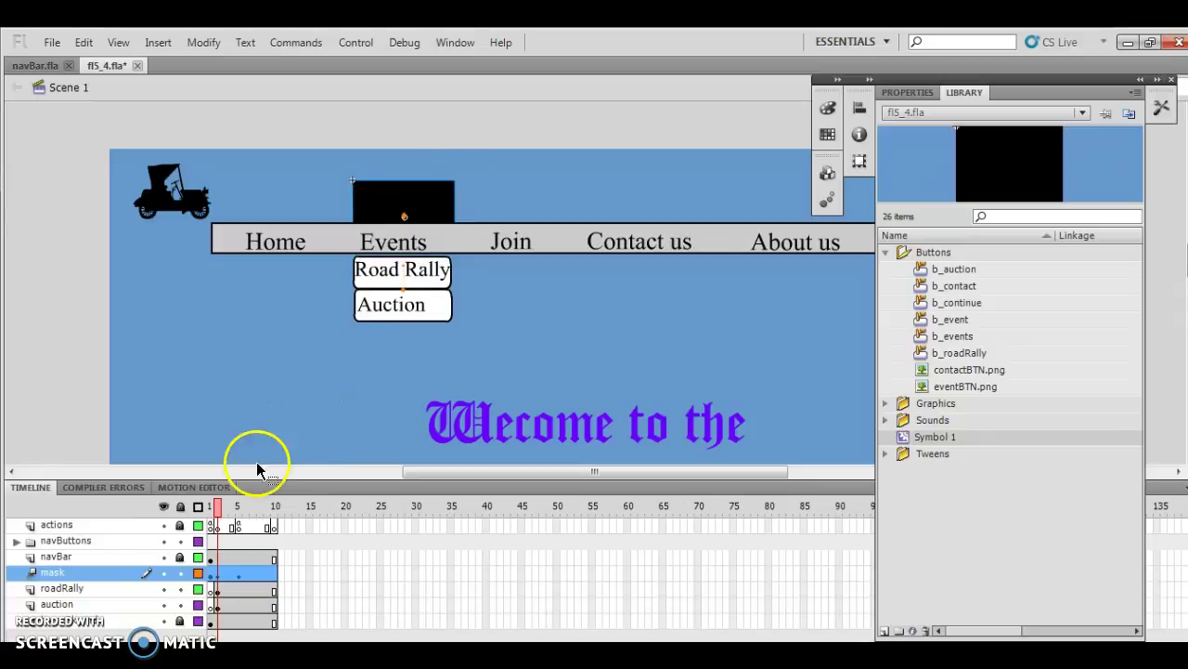
Change the mask layer's type to Mask in its layer properties
{"action": "left_click", "coordinate": [238, 529]}
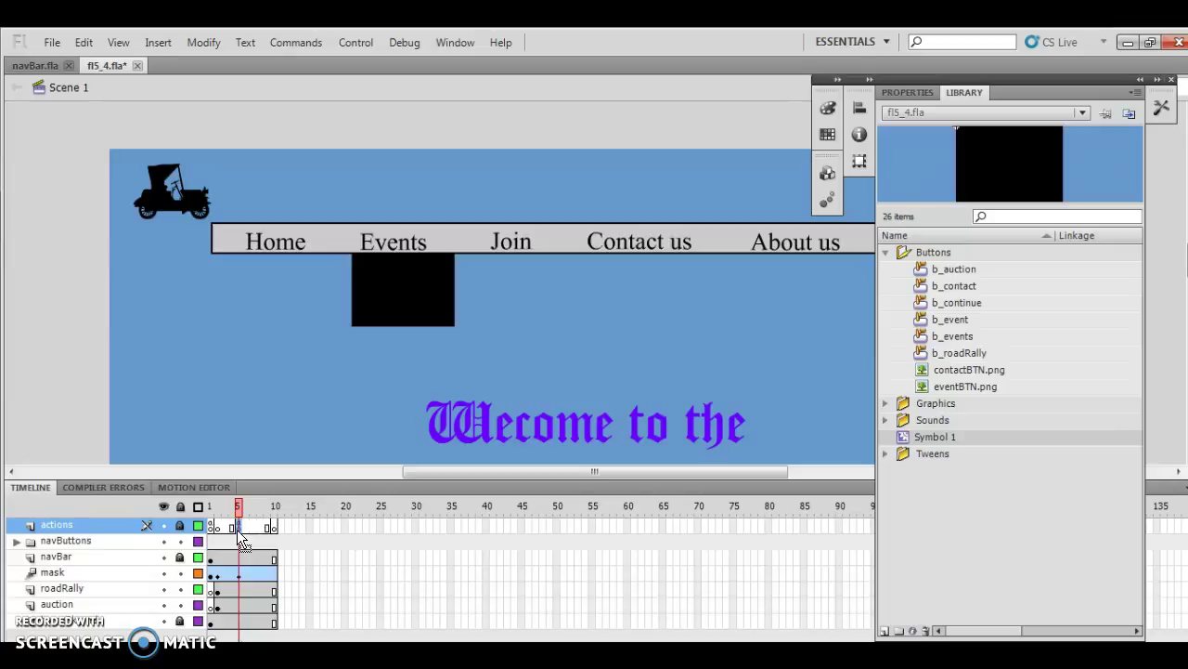
{"action": "left_click", "coordinate": [53, 573]}
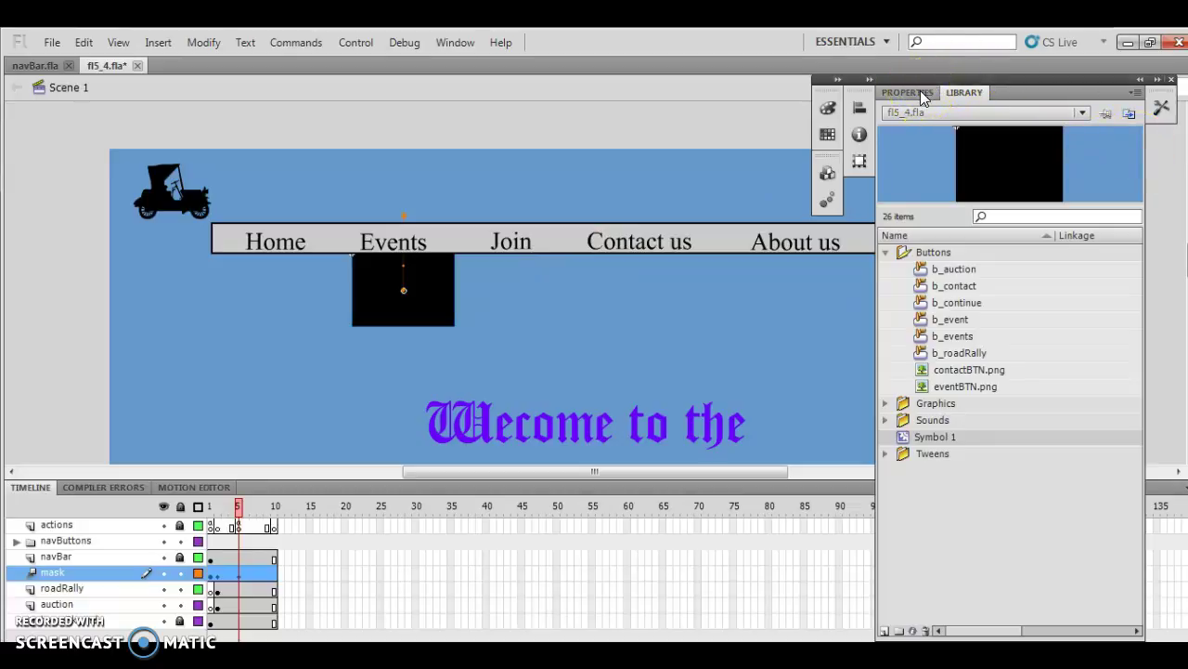
{"action": "left_click", "coordinate": [208, 48]}
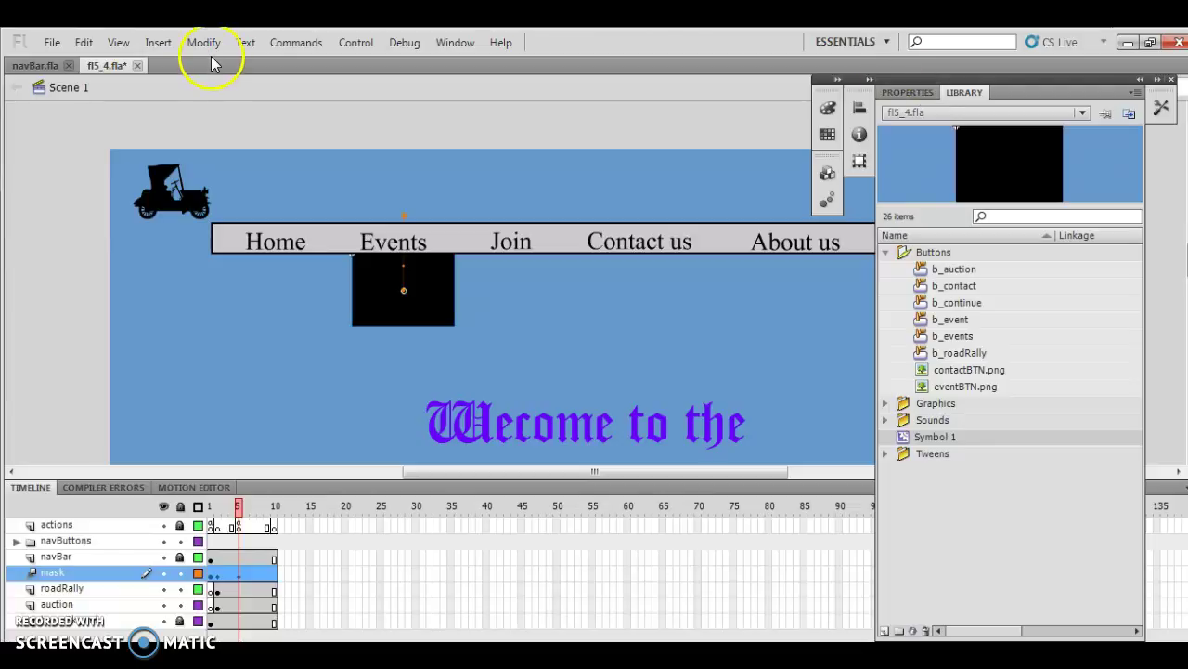
{"action": "left_click", "coordinate": [208, 46]}
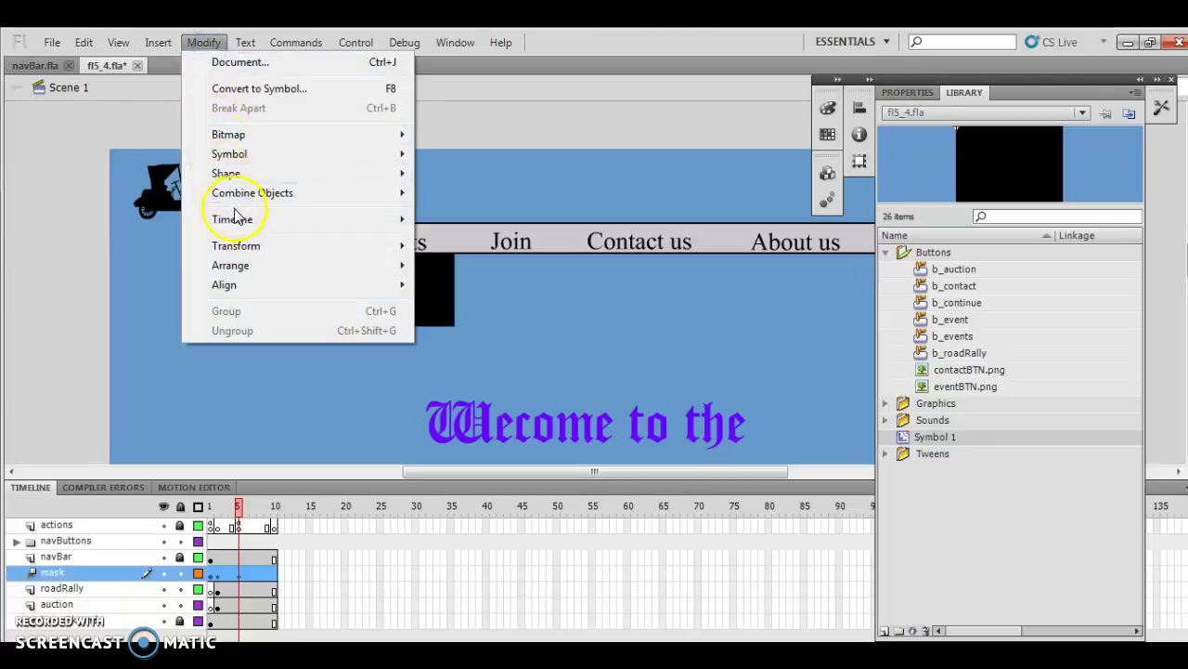
{"action": "mouse_move", "coordinate": [243, 220]}
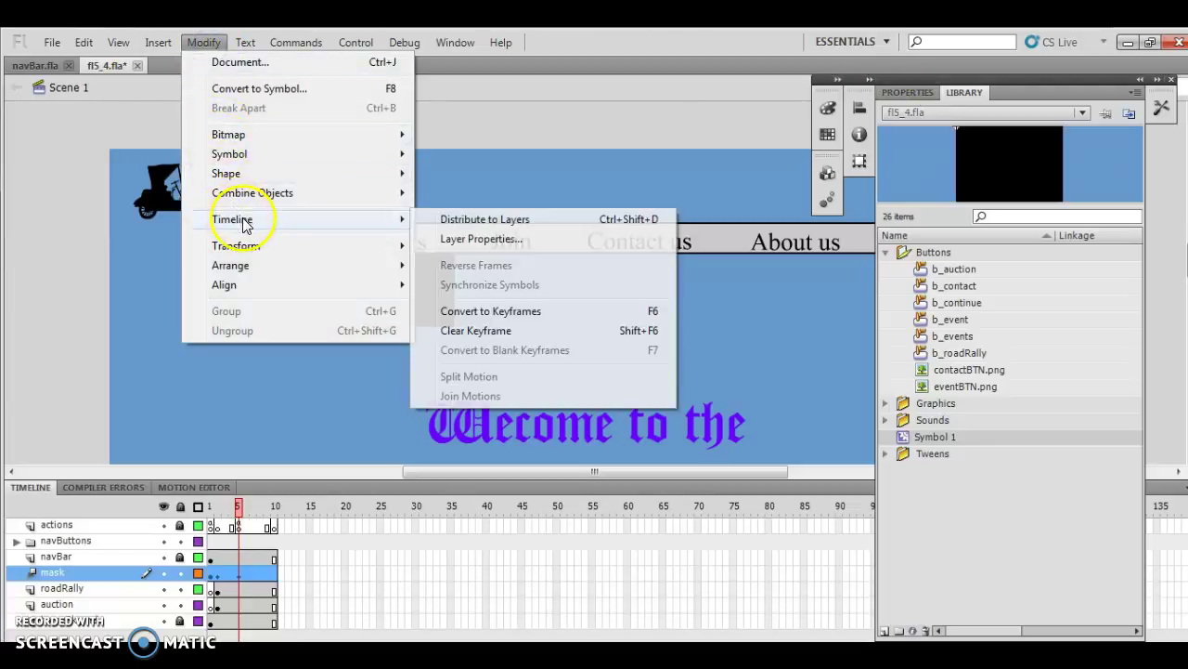
{"action": "left_click", "coordinate": [509, 243]}
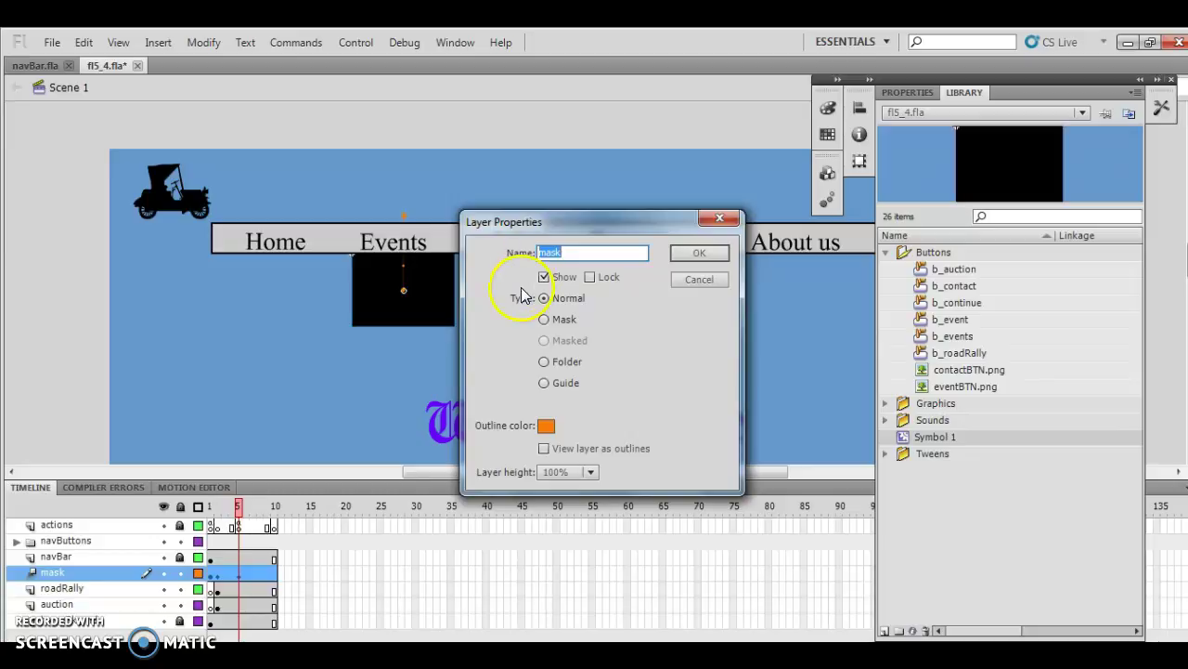
{"action": "left_click", "coordinate": [544, 320]}
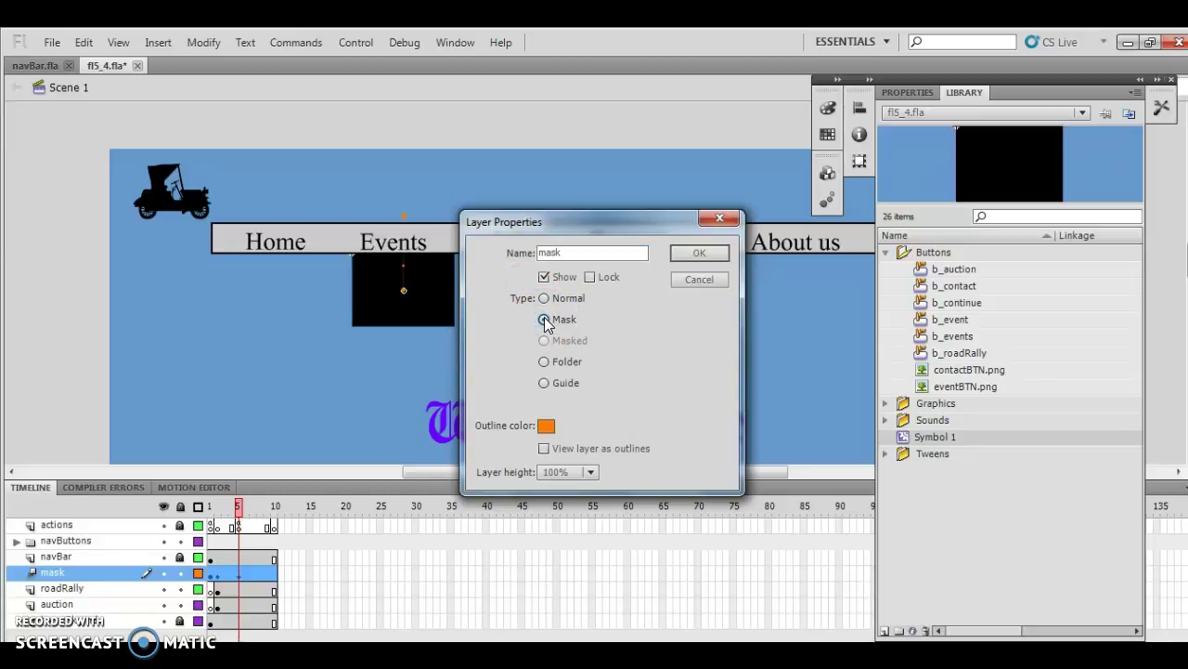
{"action": "left_click", "coordinate": [713, 252]}
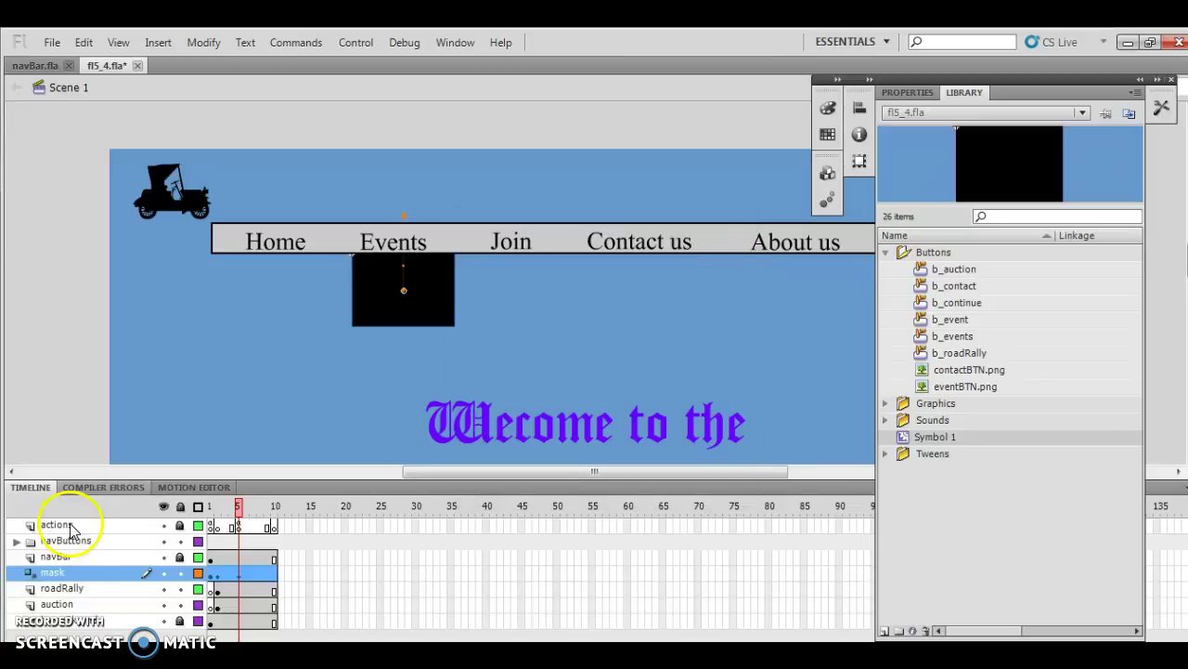
Change the roadRally layer's type to Masked in its layer properties
{"action": "left_click", "coordinate": [58, 591]}
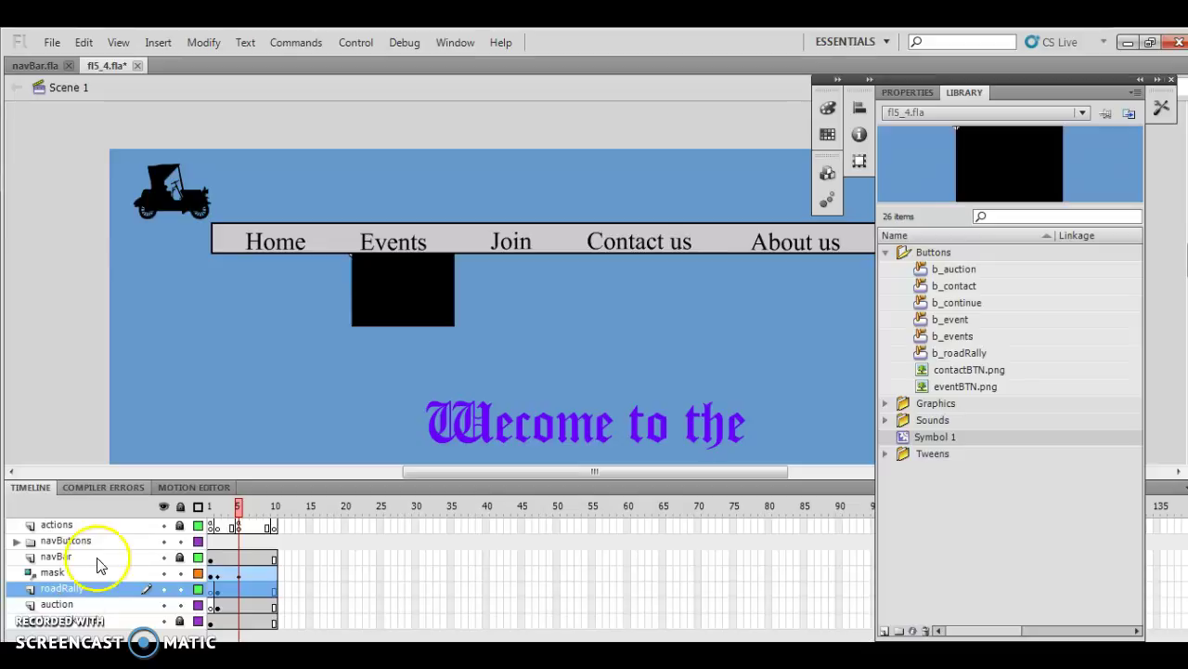
{"action": "left_click", "coordinate": [198, 44]}
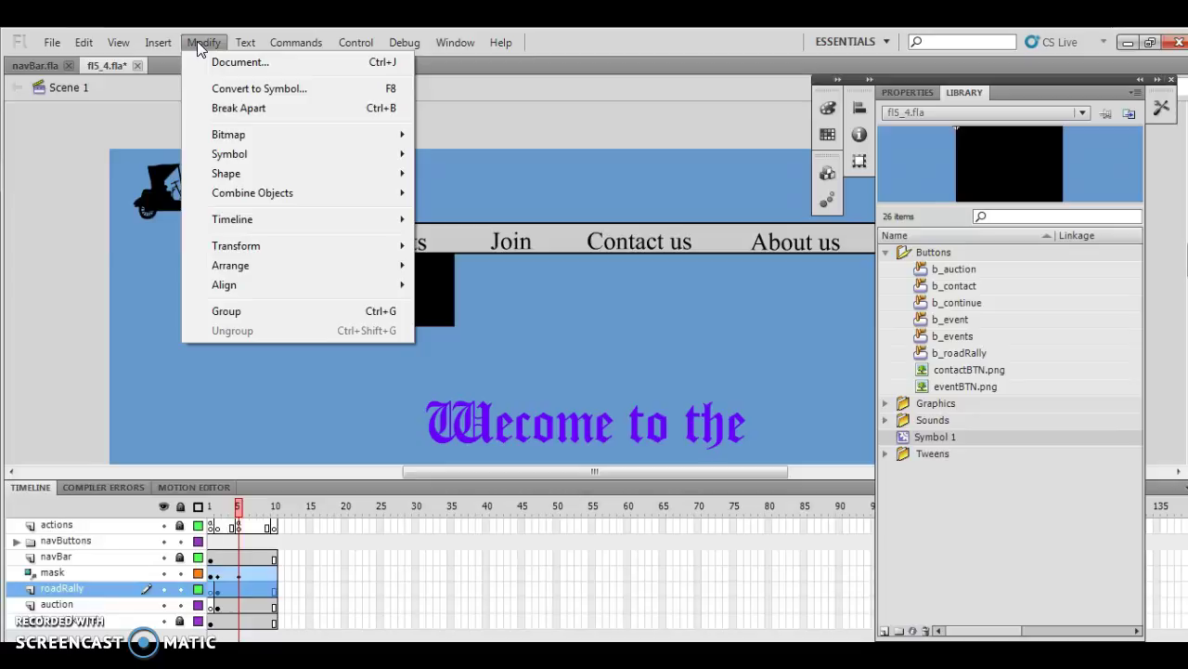
{"action": "mouse_move", "coordinate": [249, 223]}
{"action": "left_click", "coordinate": [487, 243]}
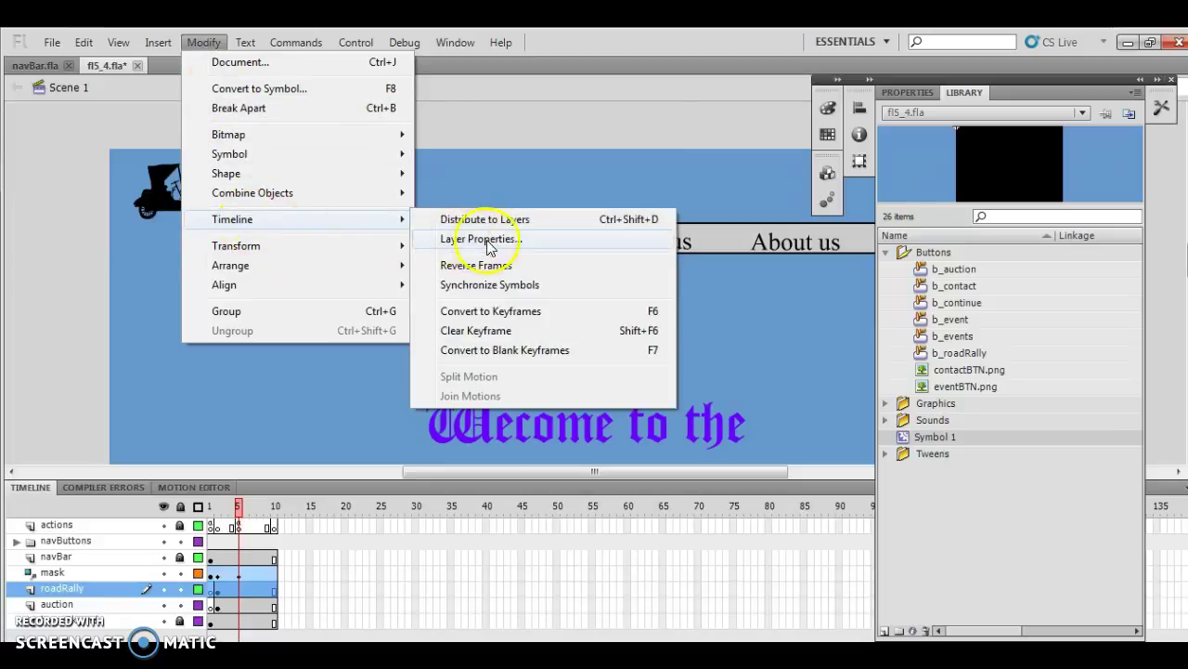
{"action": "left_click", "coordinate": [541, 343]}
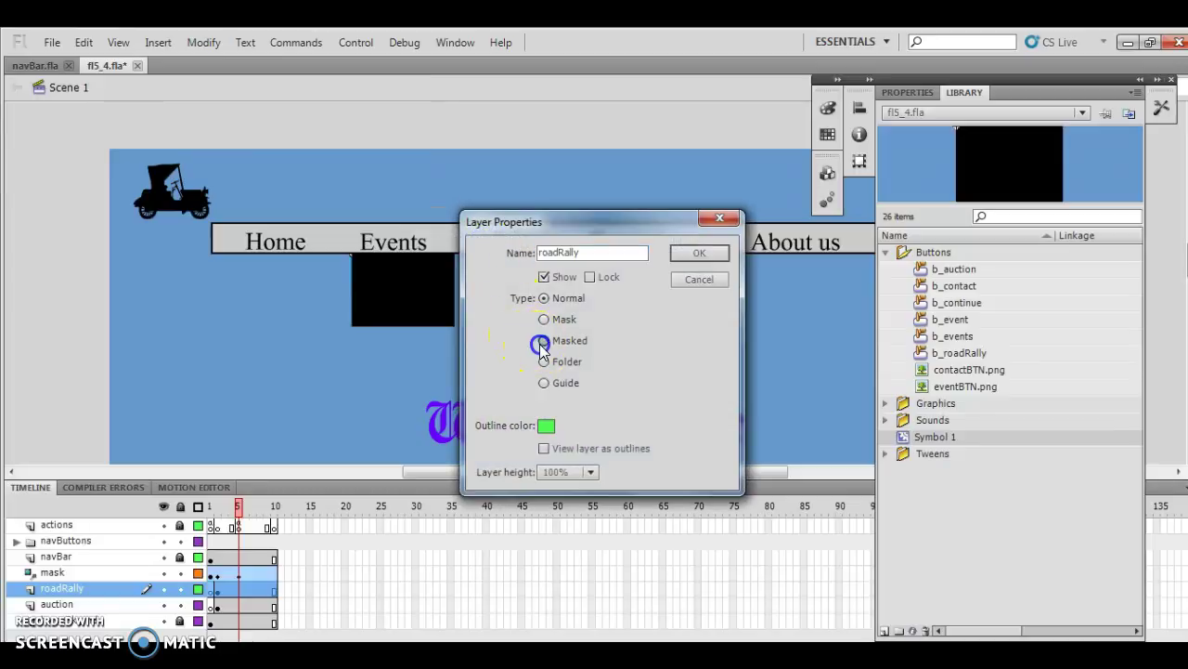
{"action": "left_click", "coordinate": [685, 259]}
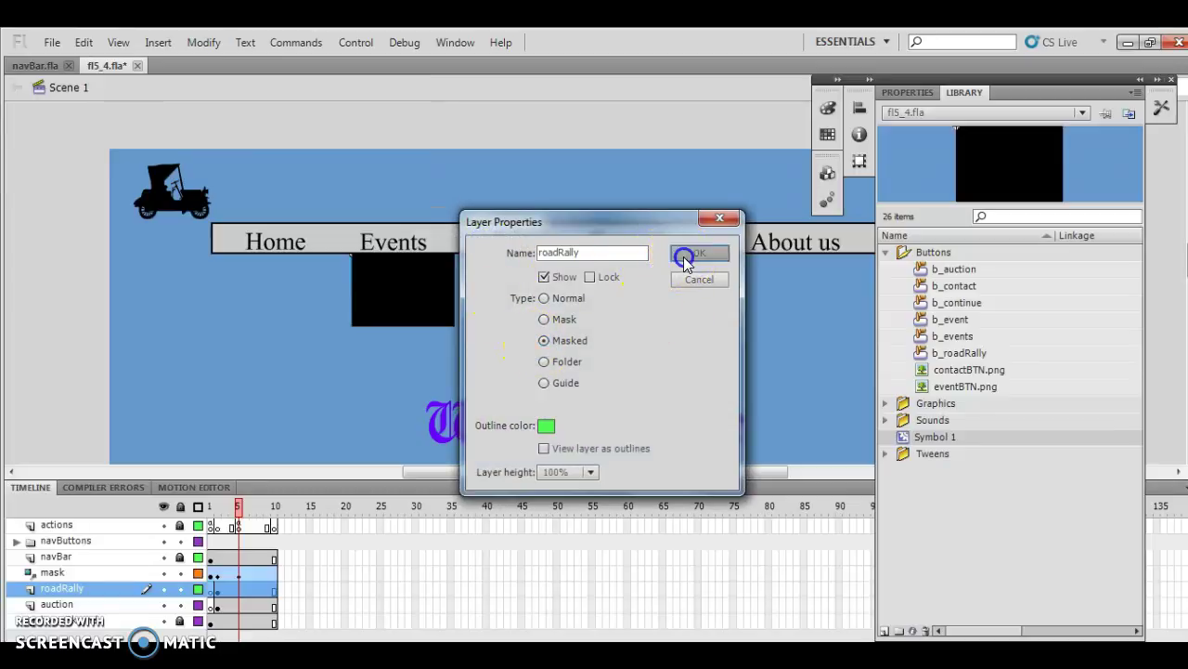
Change the auction layer's type to Masked in its layer properties
{"action": "left_click", "coordinate": [76, 605]}
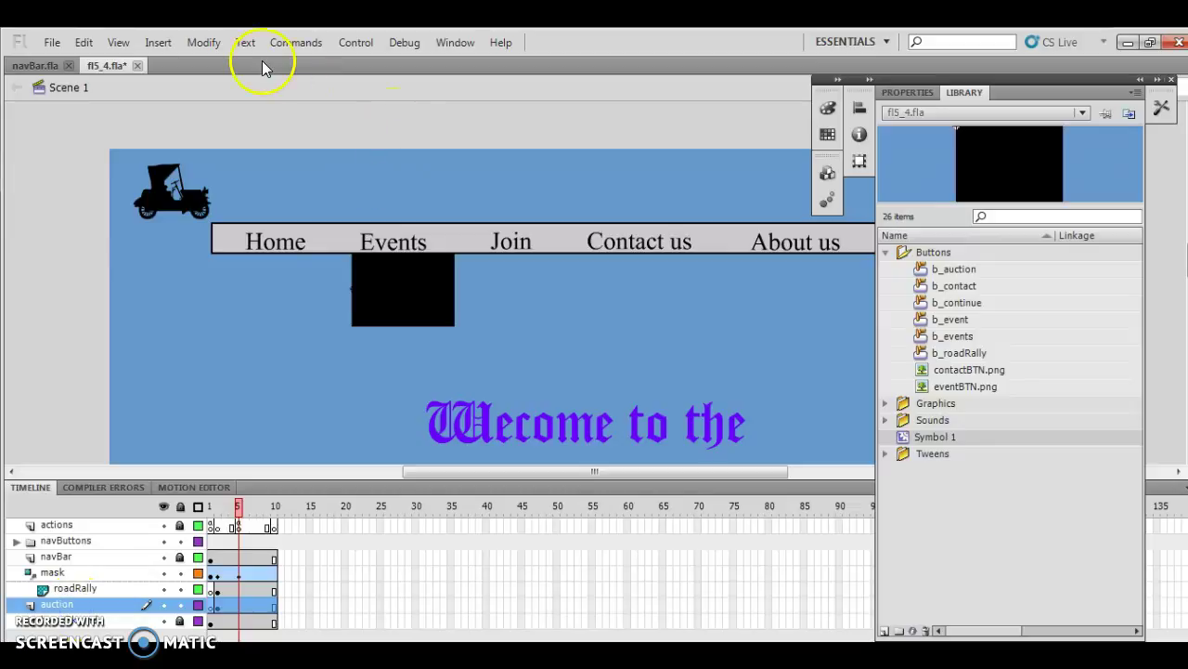
{"action": "left_click", "coordinate": [204, 43]}
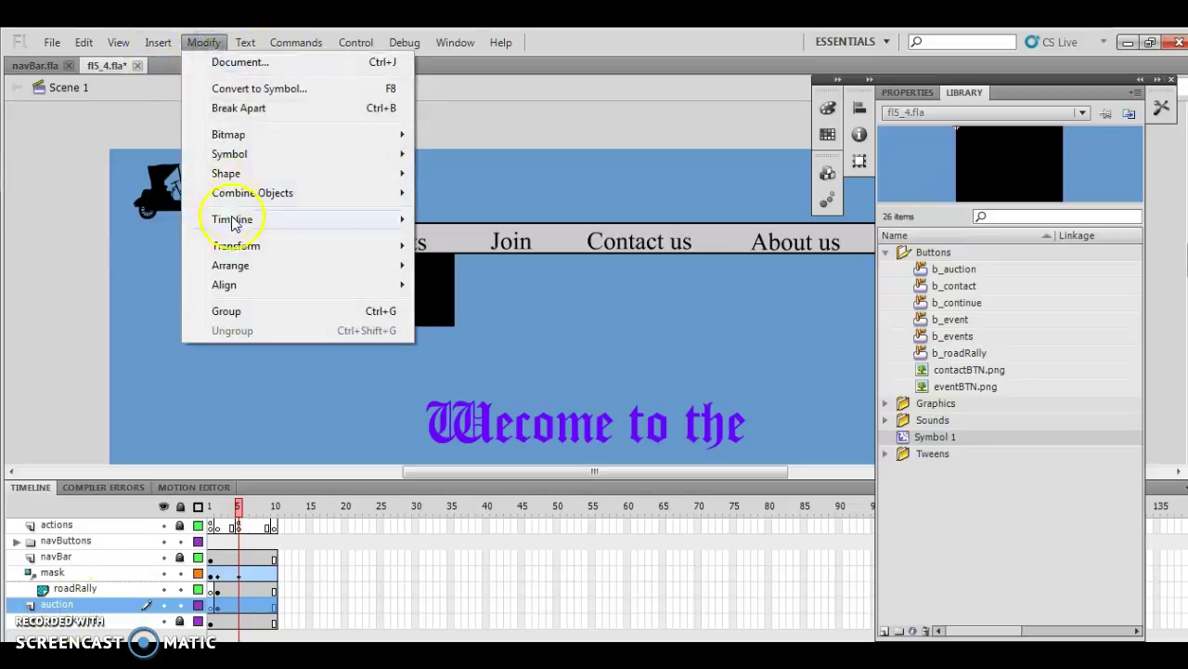
{"action": "mouse_move", "coordinate": [237, 221]}
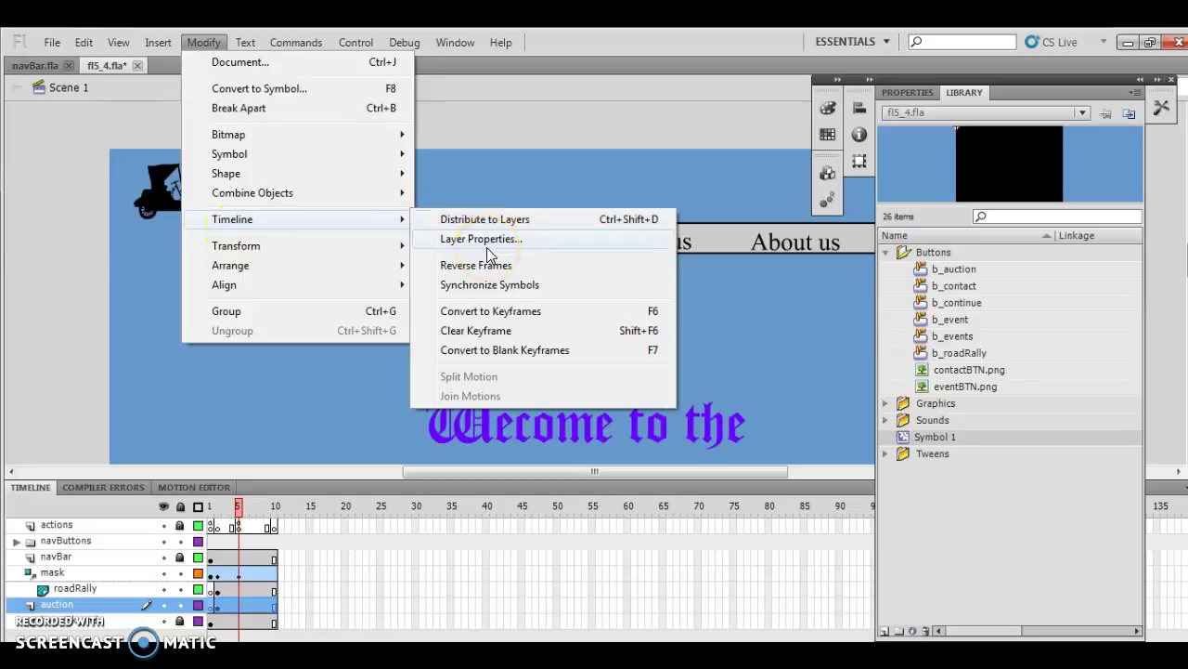
{"action": "left_click", "coordinate": [487, 247]}
{"action": "left_click", "coordinate": [542, 343]}
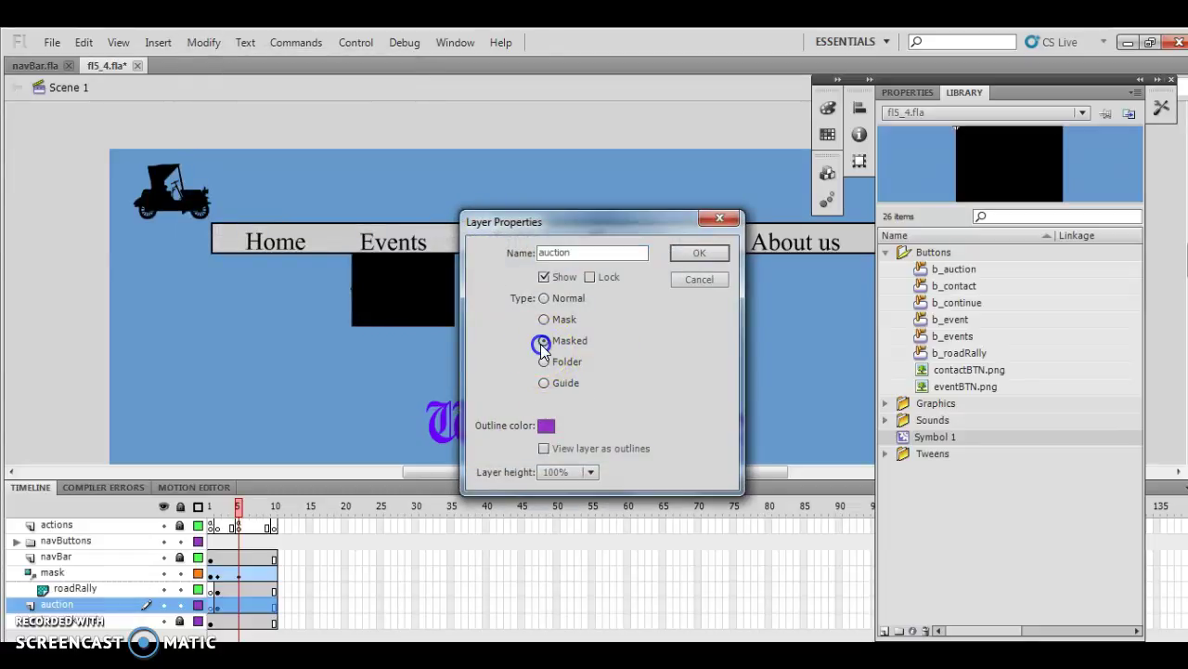
{"action": "left_click", "coordinate": [697, 249]}
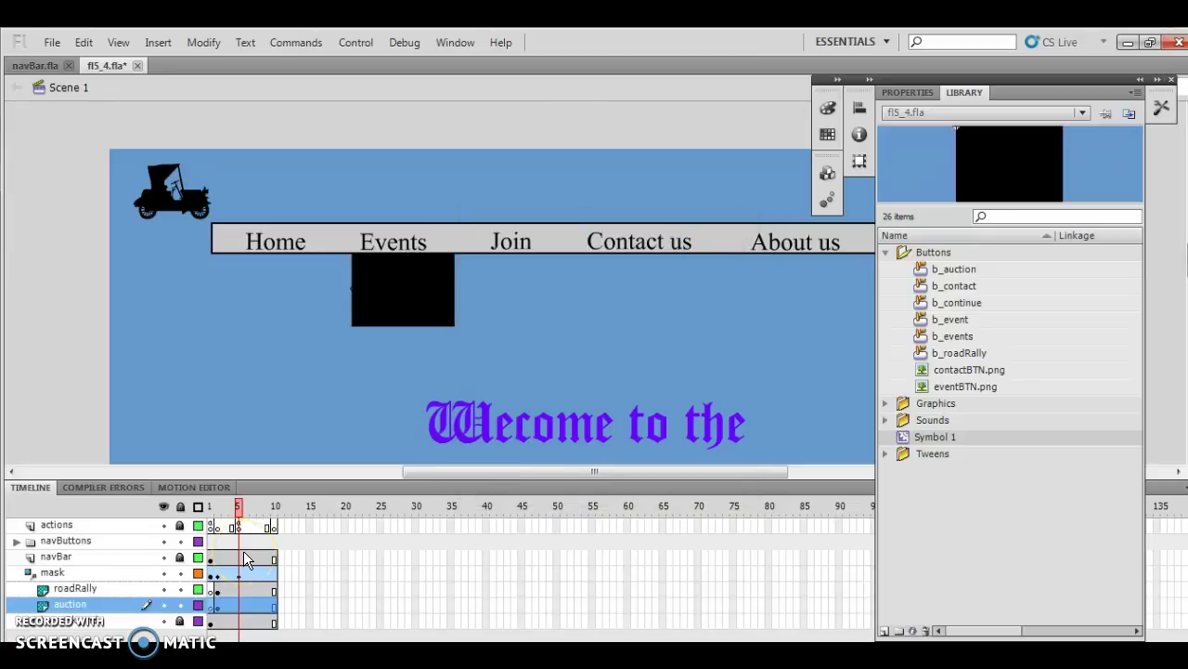
Return to frame 2, select the Road Rally button on the stage and open its actions for scripting
{"action": "left_click", "coordinate": [179, 556]}
{"action": "left_click", "coordinate": [238, 507]}
{"action": "left_click_drag", "start_coordinate": [238, 510], "coordinate": [216, 534]}
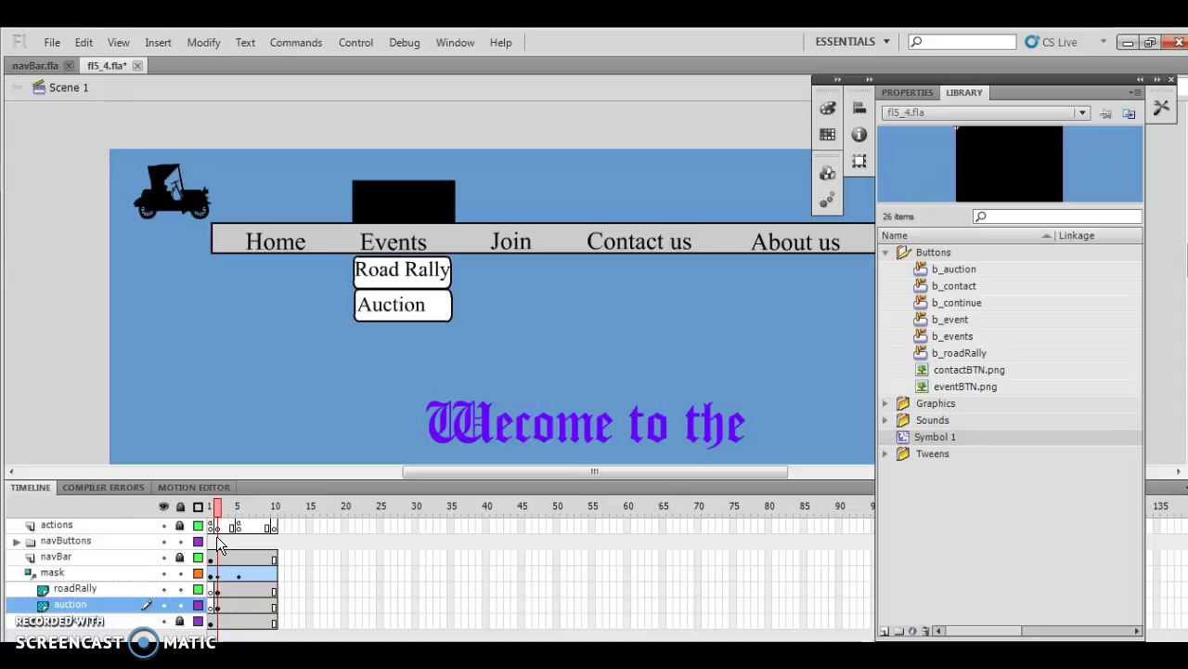
{"action": "left_click", "coordinate": [91, 608]}
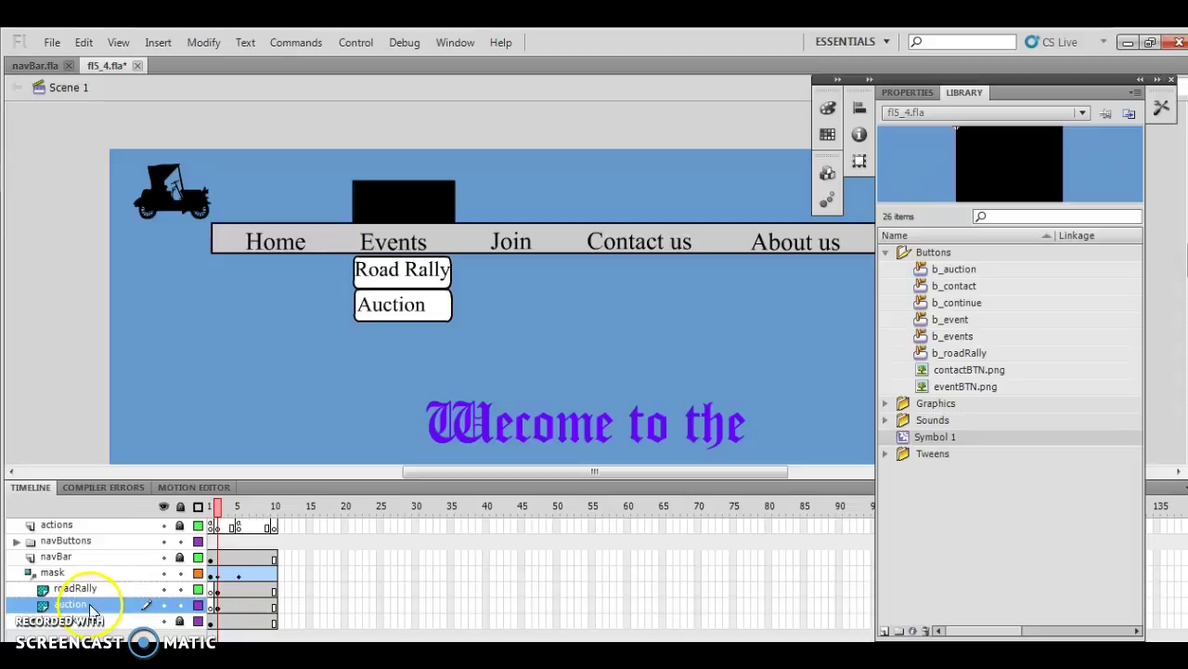
{"action": "left_click", "coordinate": [80, 589]}
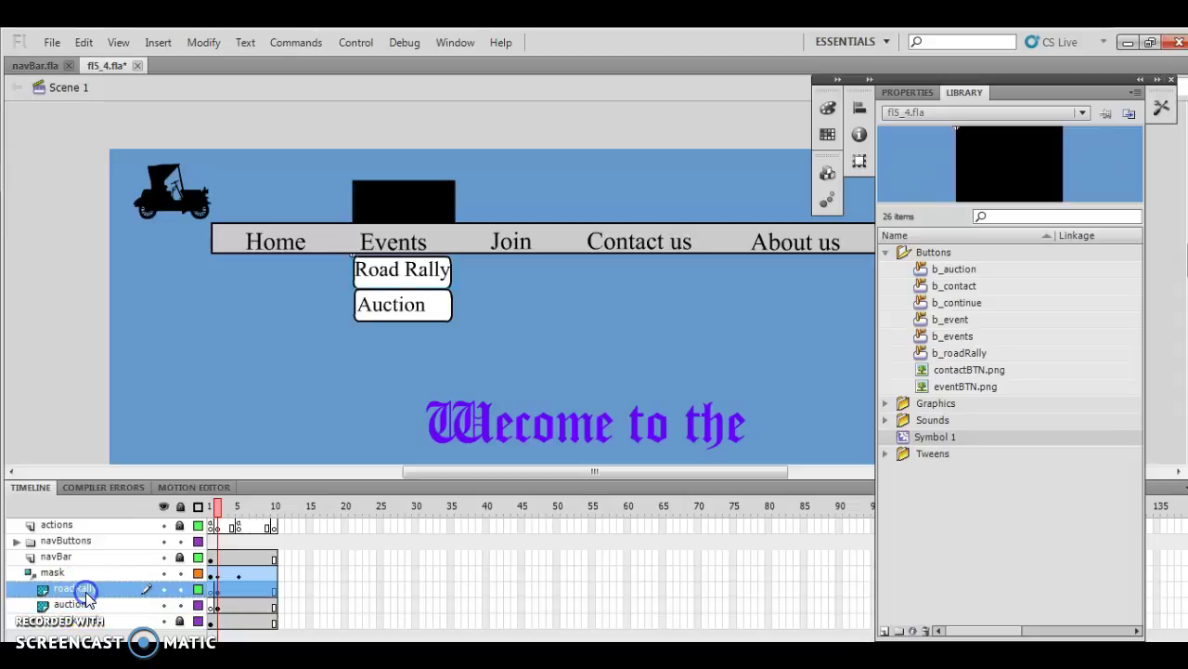
{"action": "left_click", "coordinate": [215, 590]}
{"action": "left_click", "coordinate": [218, 586]}
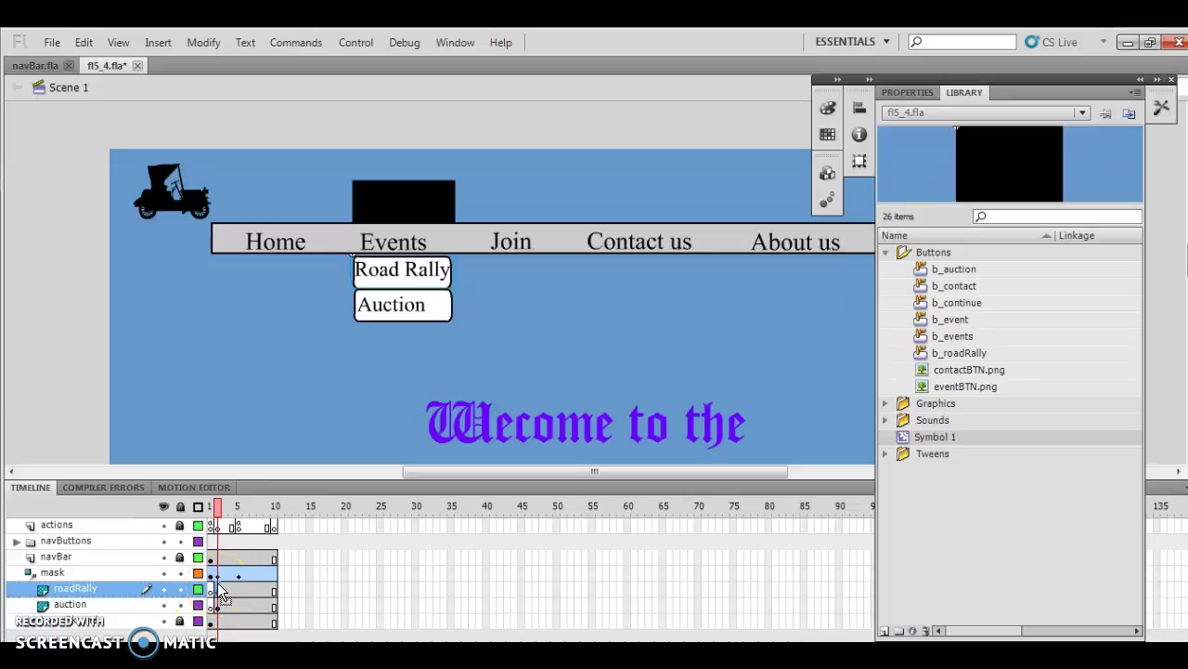
{"action": "left_click", "coordinate": [407, 276]}
{"action": "left_click", "coordinate": [391, 271]}
{"action": "left_click", "coordinate": [456, 42]}
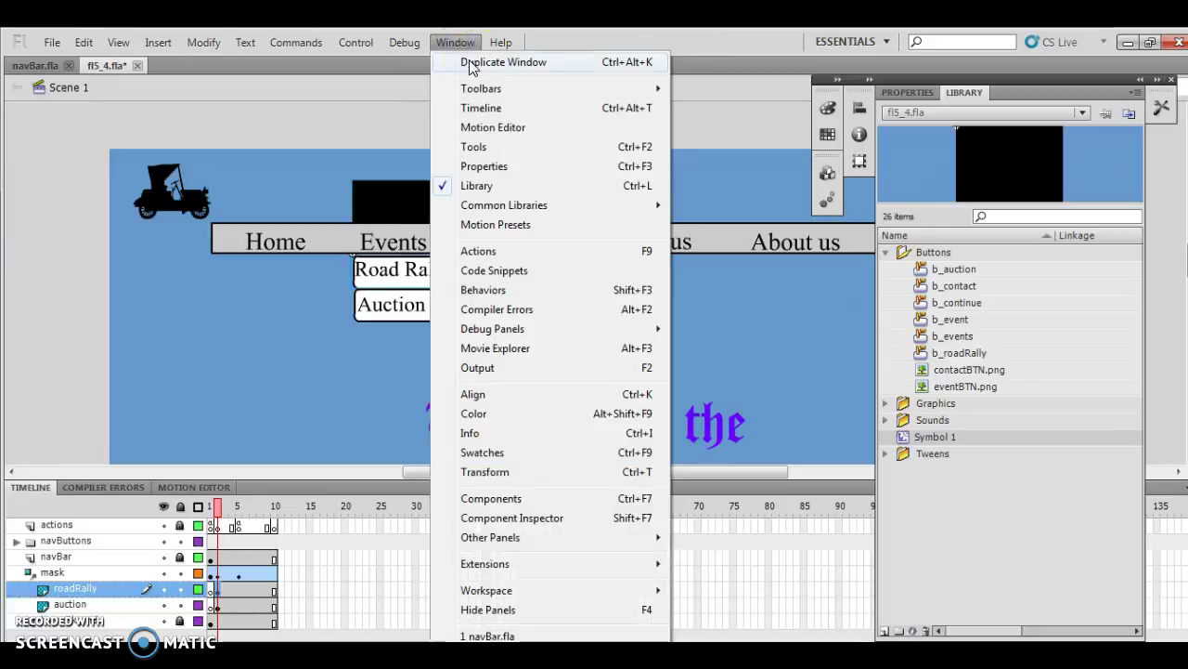
{"action": "left_click", "coordinate": [477, 249]}
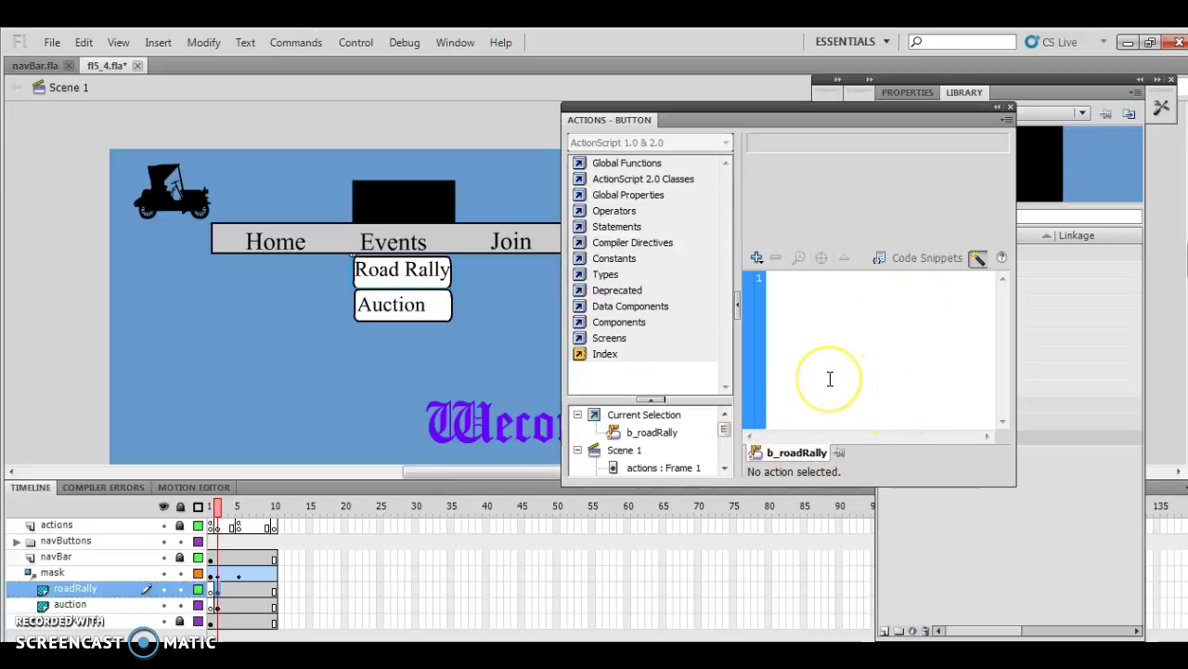
Add a goto timeline control action to the Road Rally button
{"action": "left_click", "coordinate": [757, 260]}
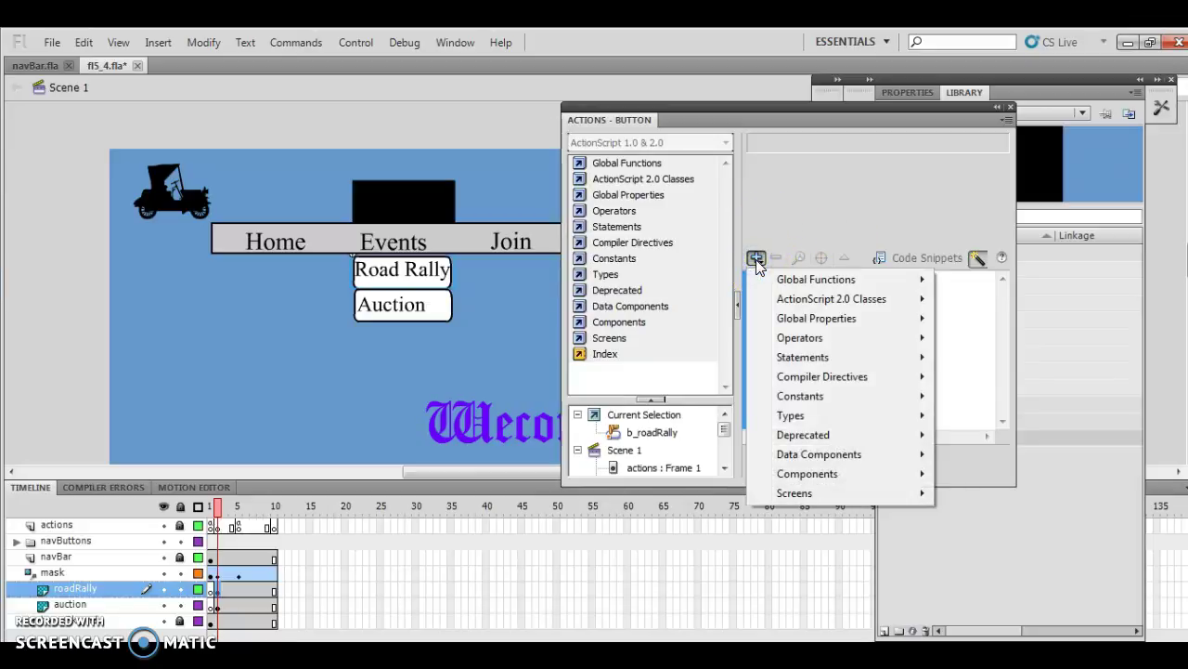
{"action": "mouse_move", "coordinate": [818, 280]}
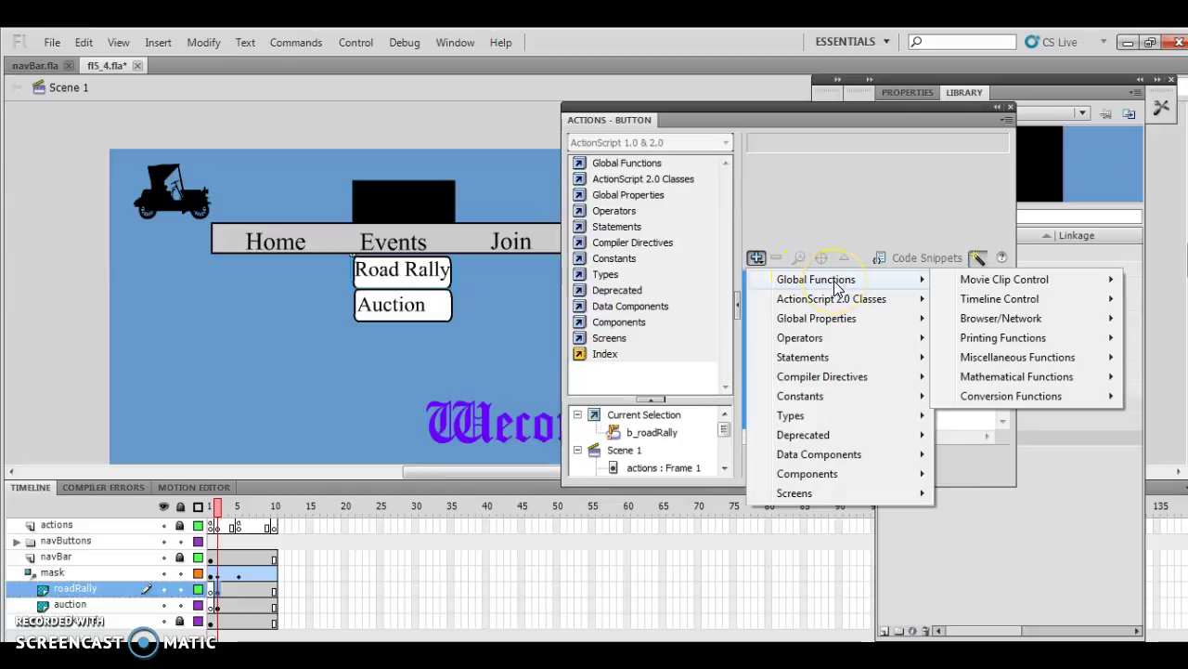
{"action": "mouse_move", "coordinate": [984, 308]}
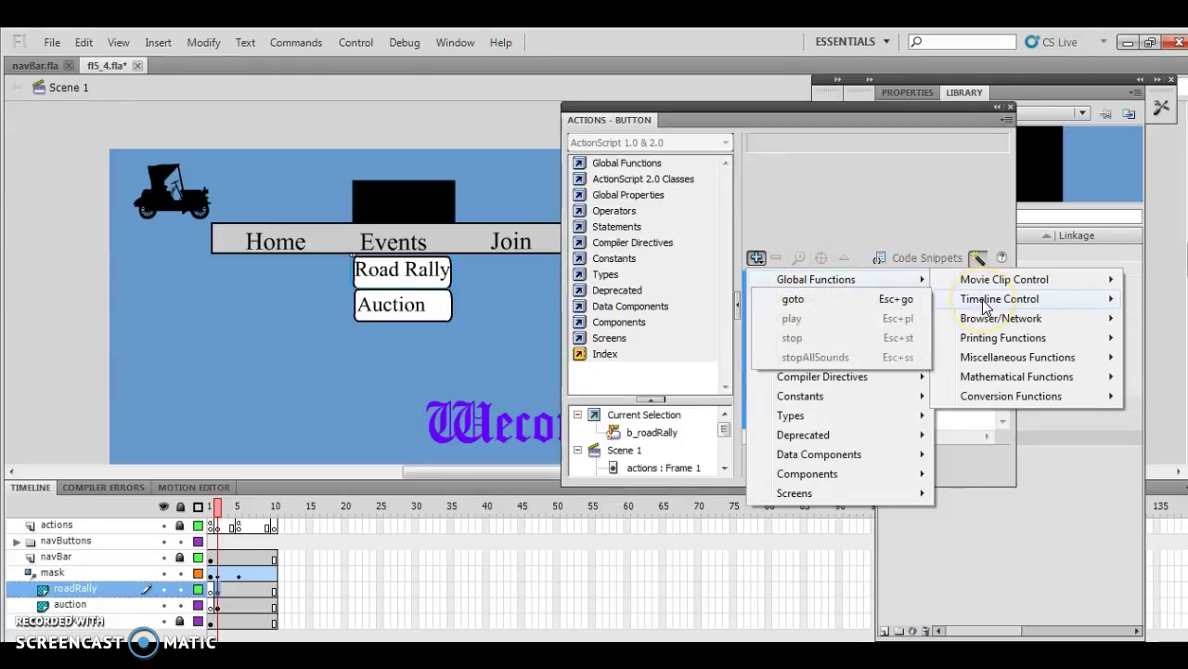
{"action": "left_click", "coordinate": [873, 300]}
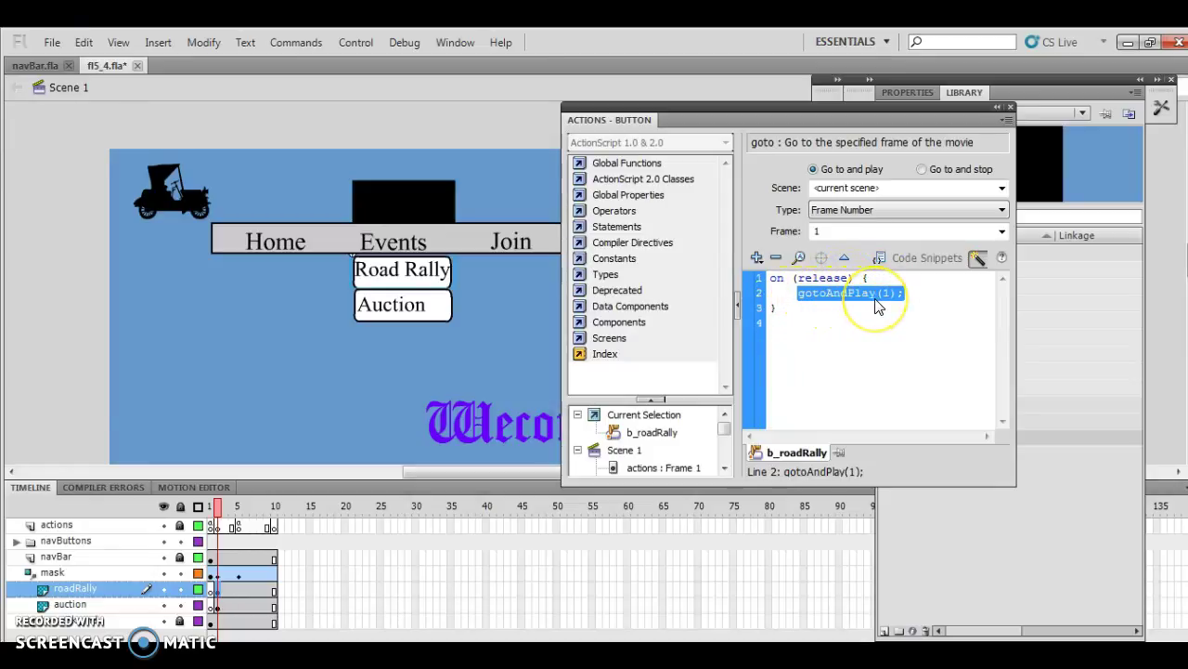
Set the Road Rally button's goto action to play Scene 2, and collapse the actions editor
{"action": "left_click", "coordinate": [1002, 210]}
{"action": "left_click", "coordinate": [1002, 231]}
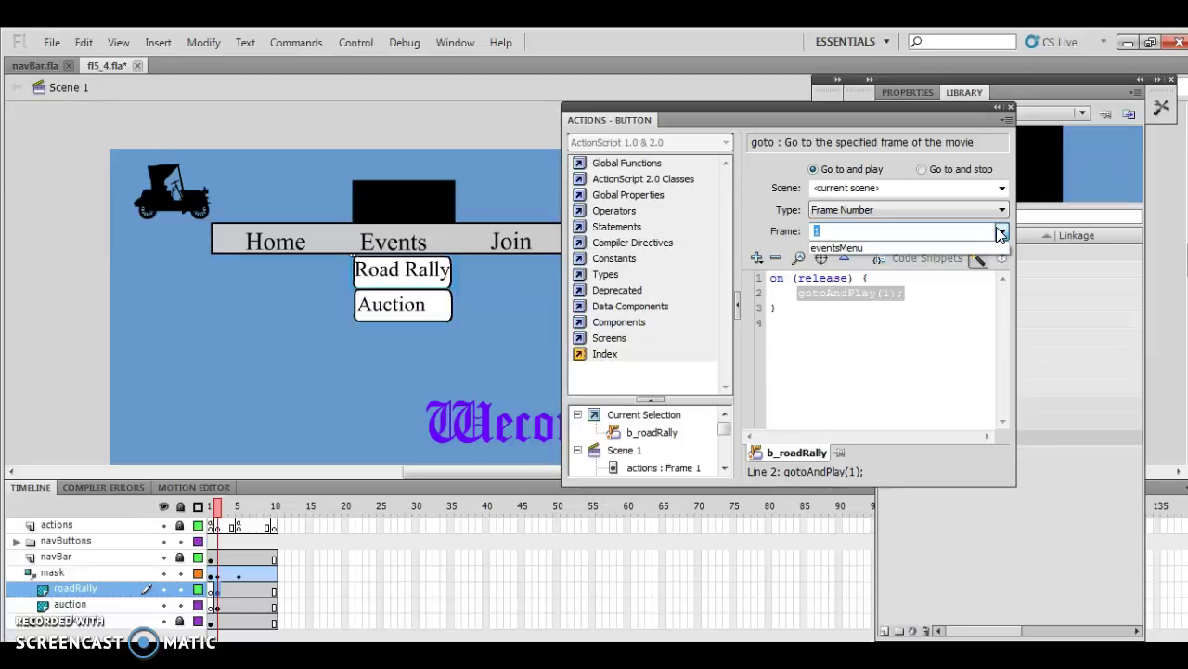
{"action": "left_click", "coordinate": [961, 186]}
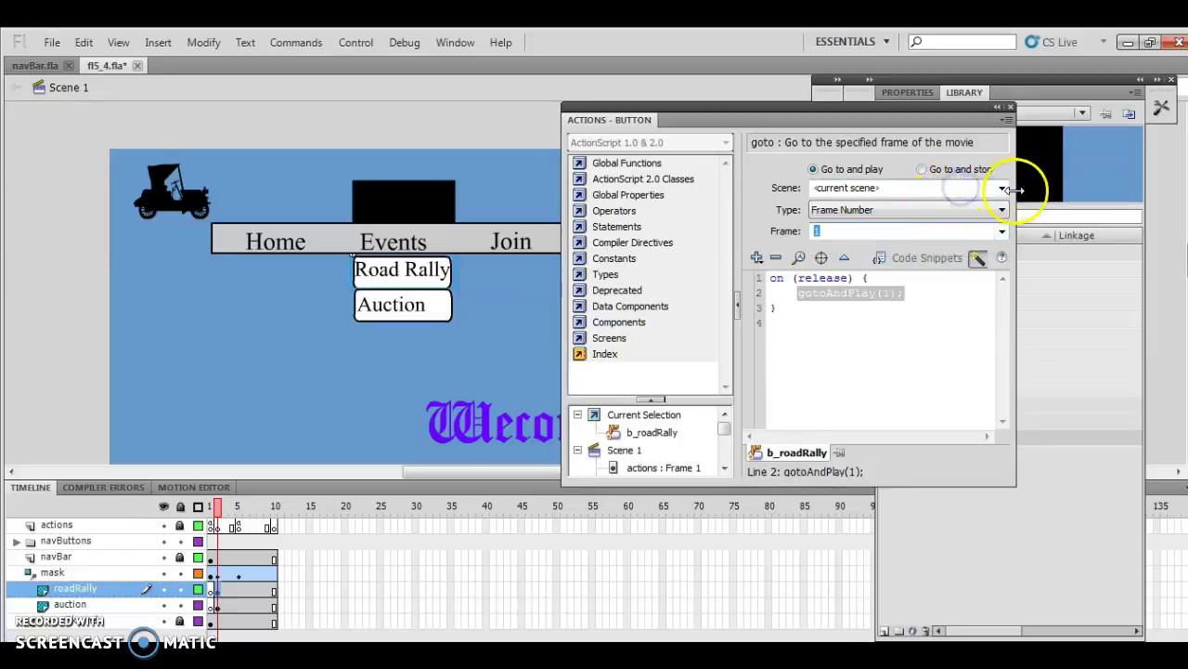
{"action": "left_click", "coordinate": [1003, 187]}
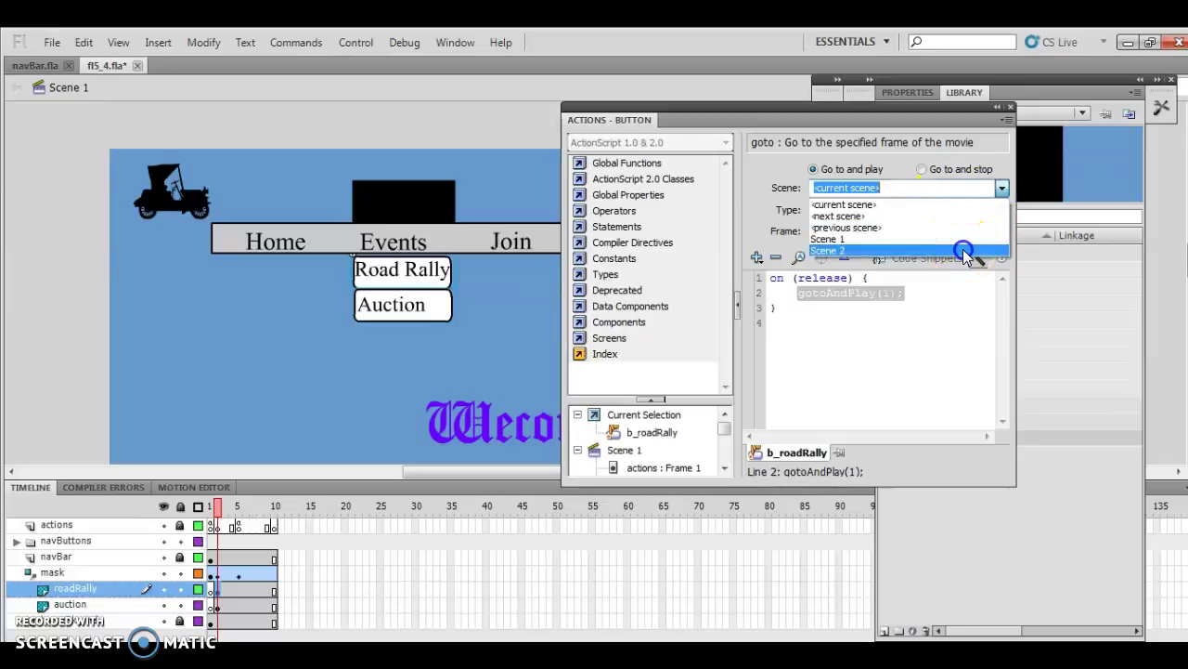
{"action": "left_click", "coordinate": [966, 251]}
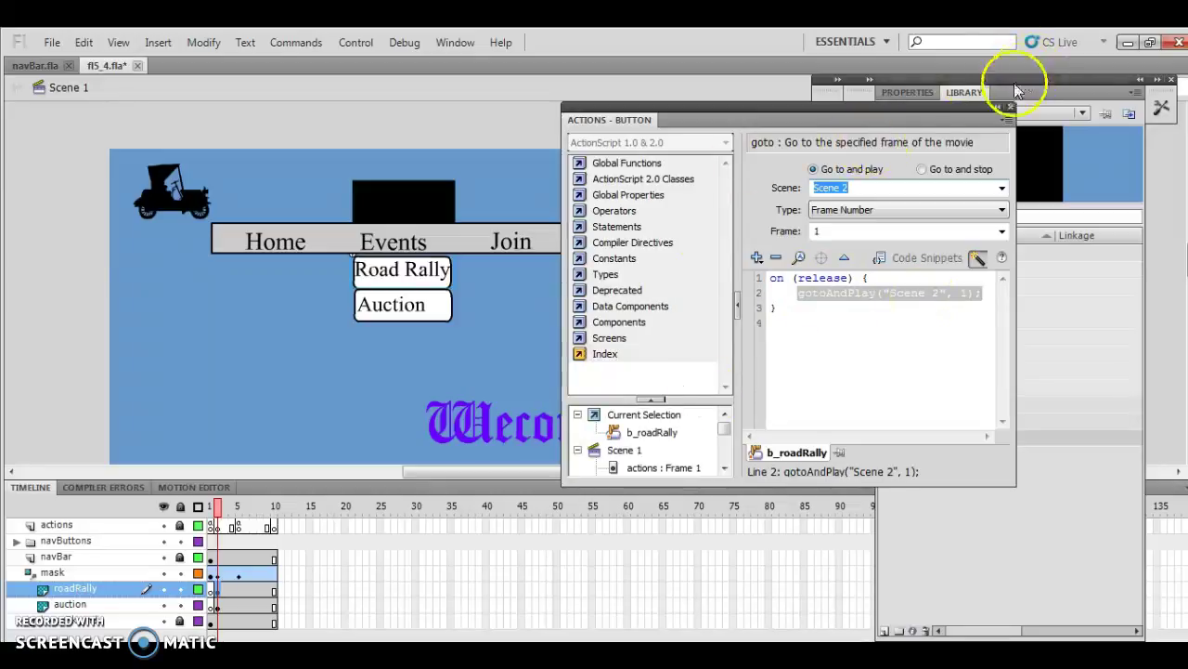
{"action": "left_click", "coordinate": [996, 106]}
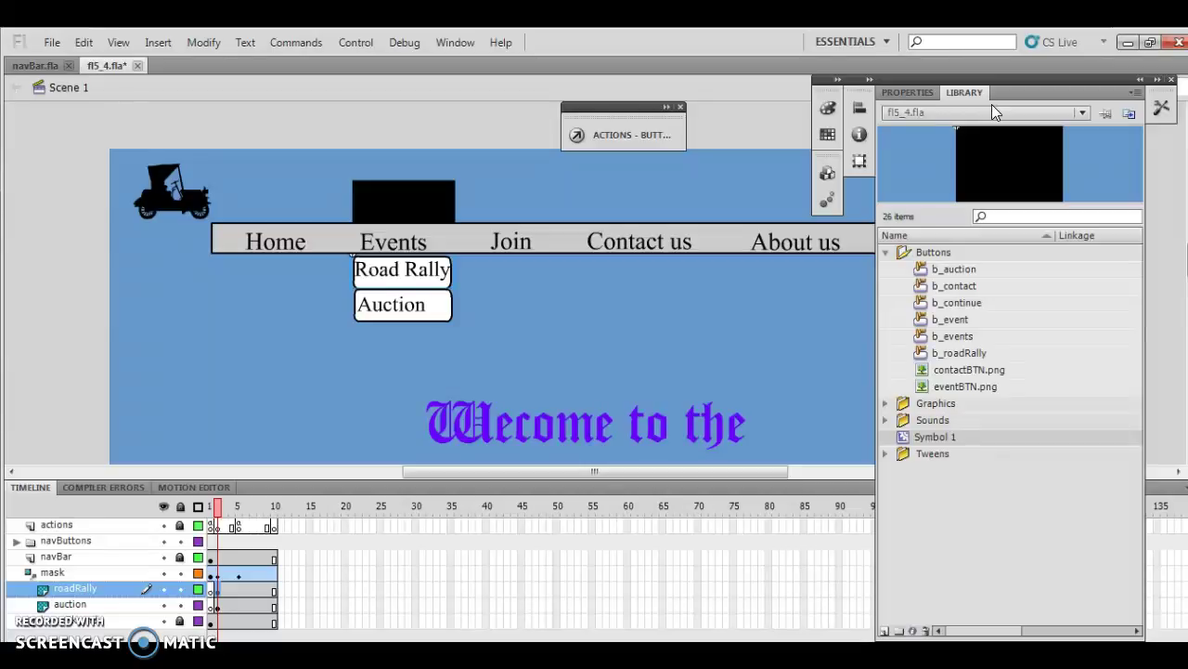
Insert a new layer above the actions layer and name it labels
{"action": "left_click", "coordinate": [98, 527]}
{"action": "left_click", "coordinate": [158, 43]}
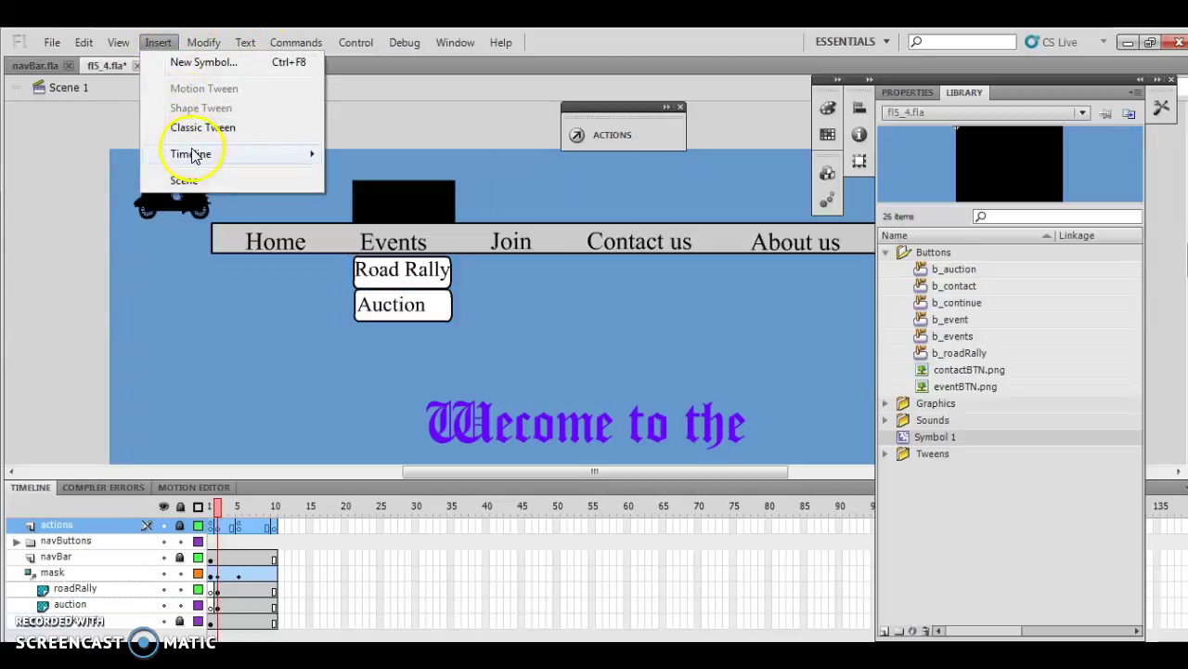
{"action": "mouse_move", "coordinate": [199, 154]}
{"action": "left_click", "coordinate": [367, 155]}
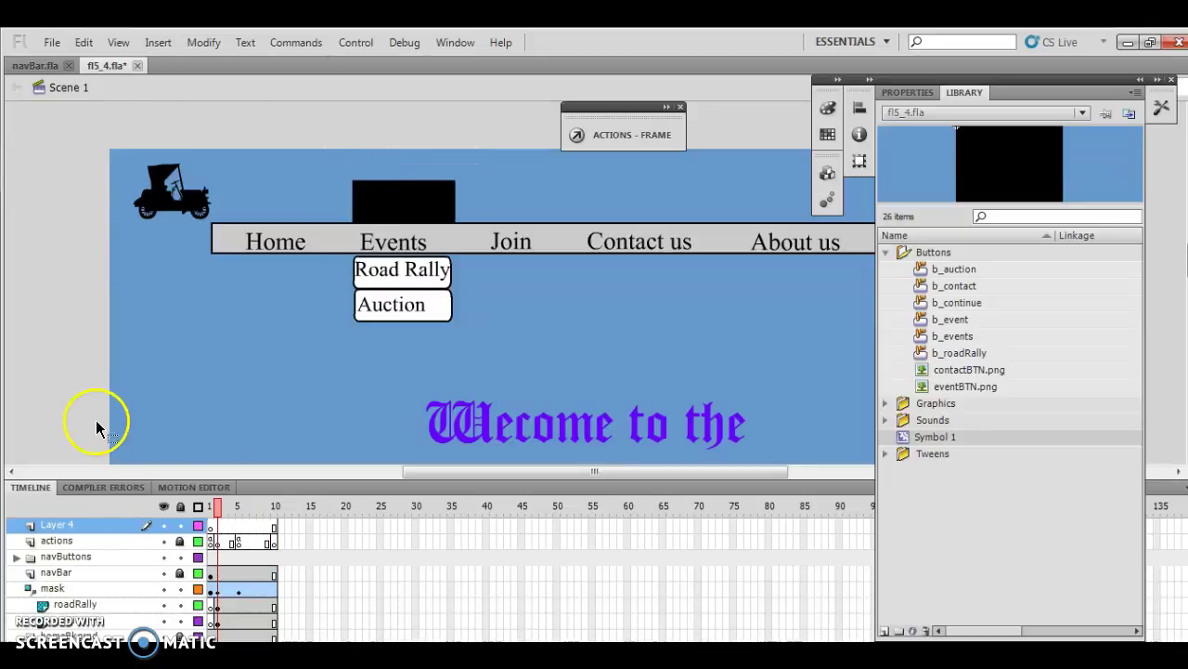
{"action": "double_click", "coordinate": [74, 527]}
{"action": "type", "text": "labels"}
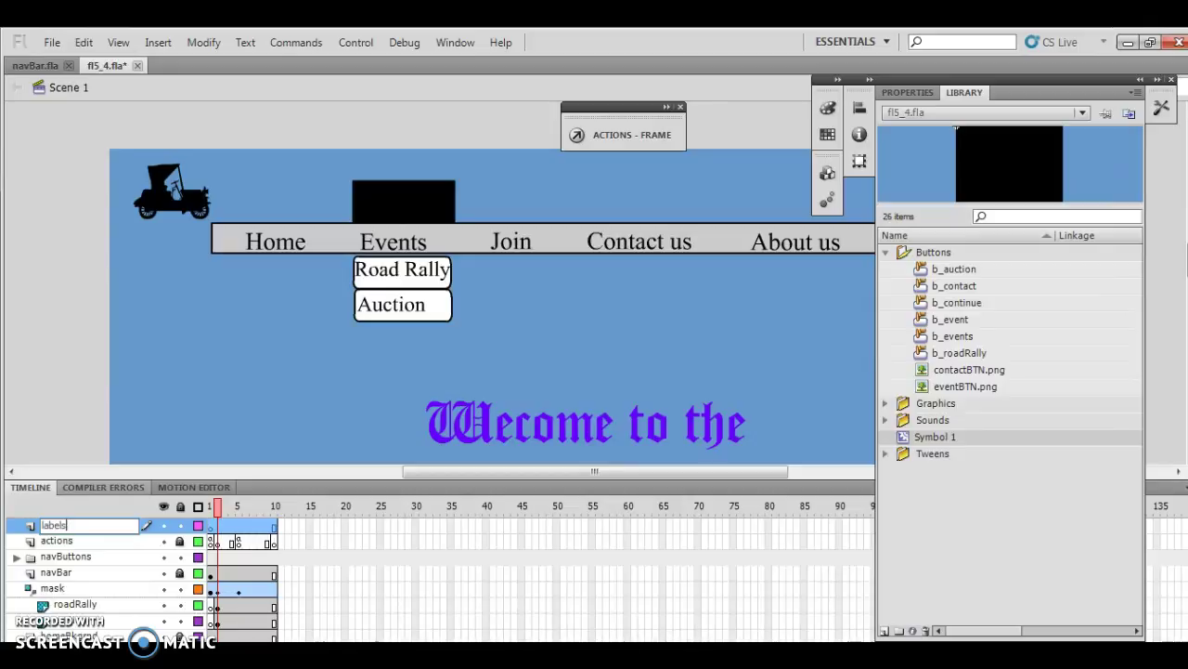
Give the frame on the labels layer the label eventsMenu, leaving the label type as Name
{"action": "left_click", "coordinate": [213, 525]}
{"action": "left_click", "coordinate": [217, 524]}
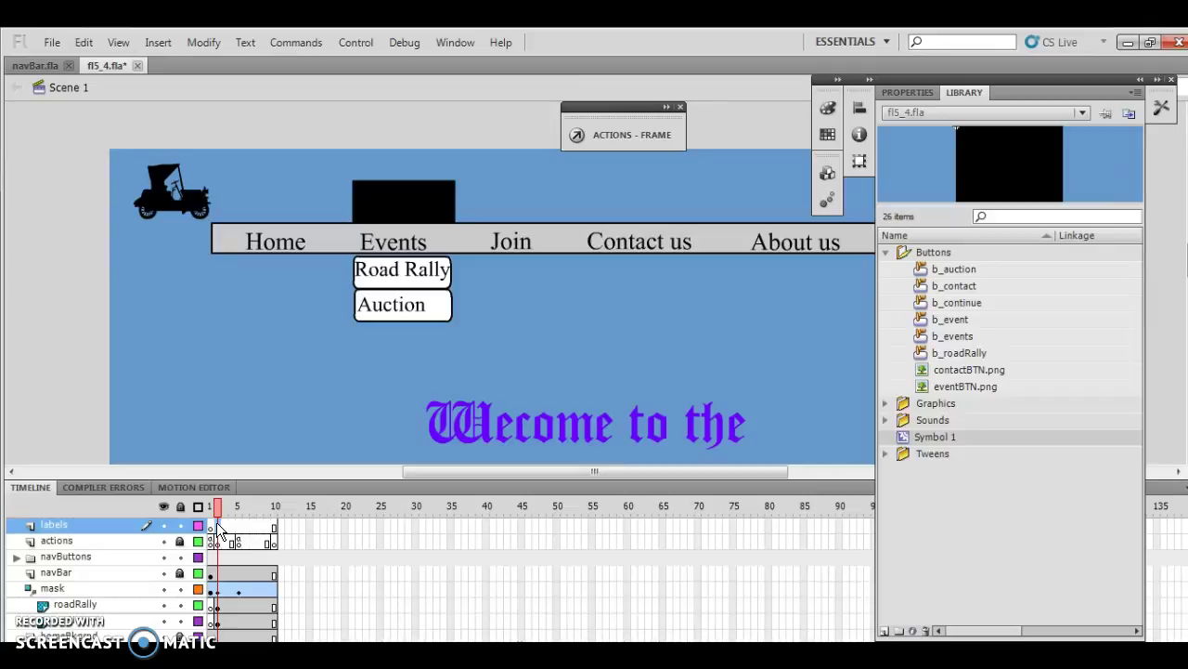
{"action": "left_click", "coordinate": [892, 90]}
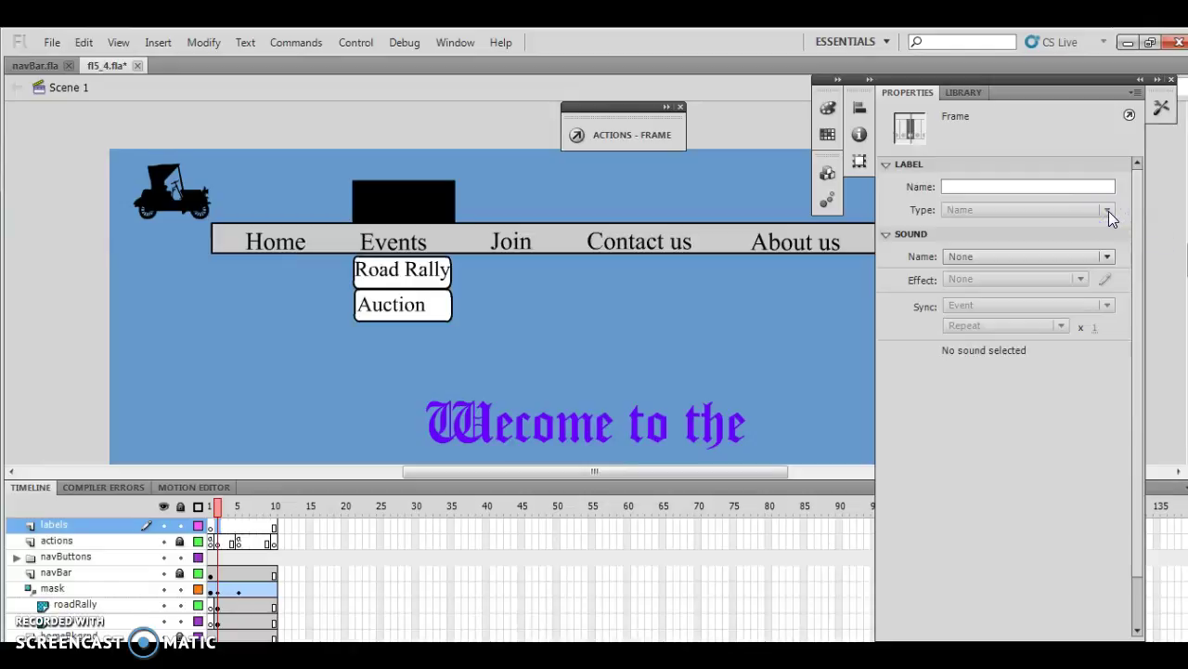
{"action": "left_click", "coordinate": [1042, 186]}
{"action": "type", "text": "event"}
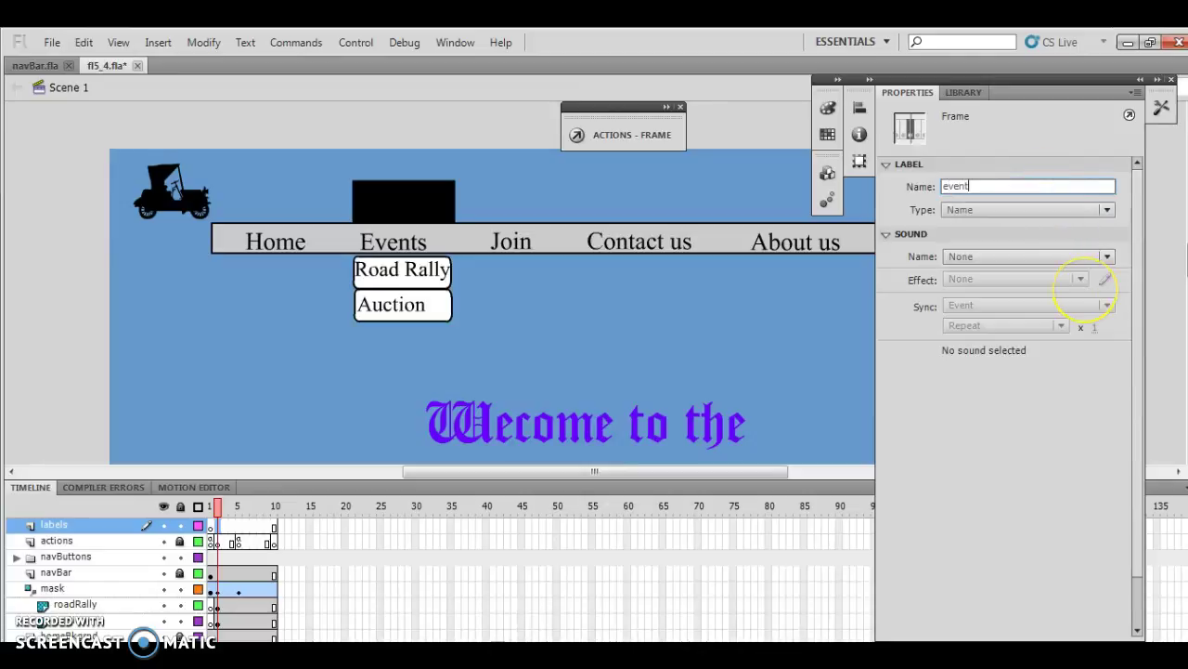
{"action": "type", "text": "sMenu"}
{"action": "left_click", "coordinate": [1107, 211]}
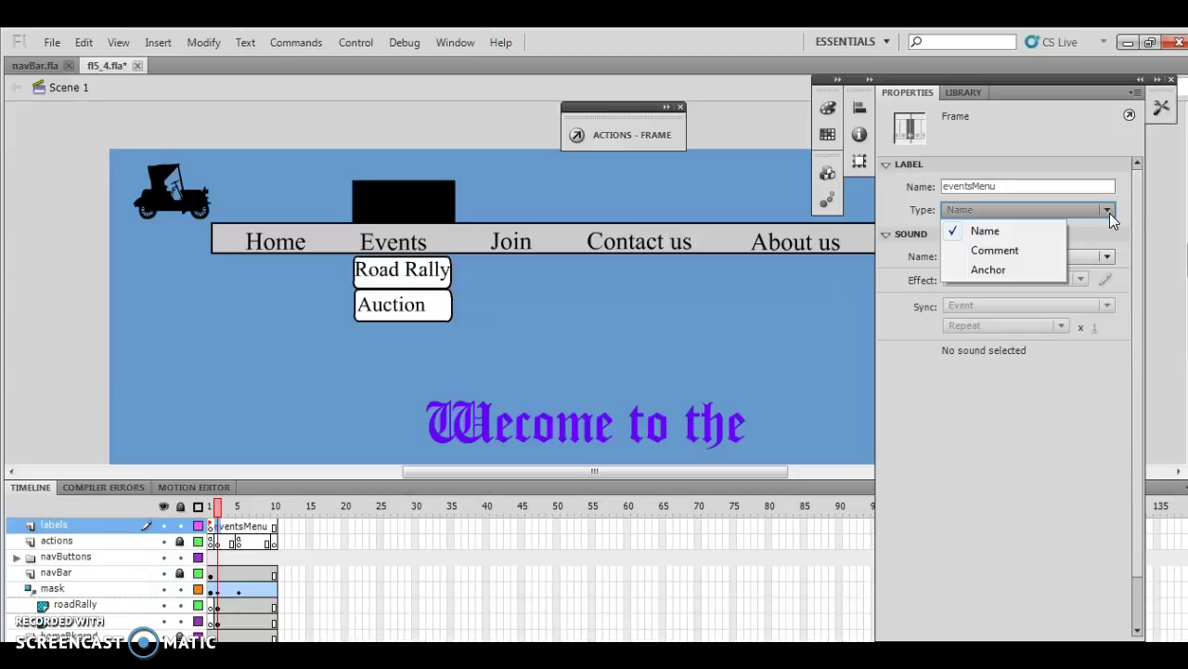
{"action": "left_click", "coordinate": [983, 415]}
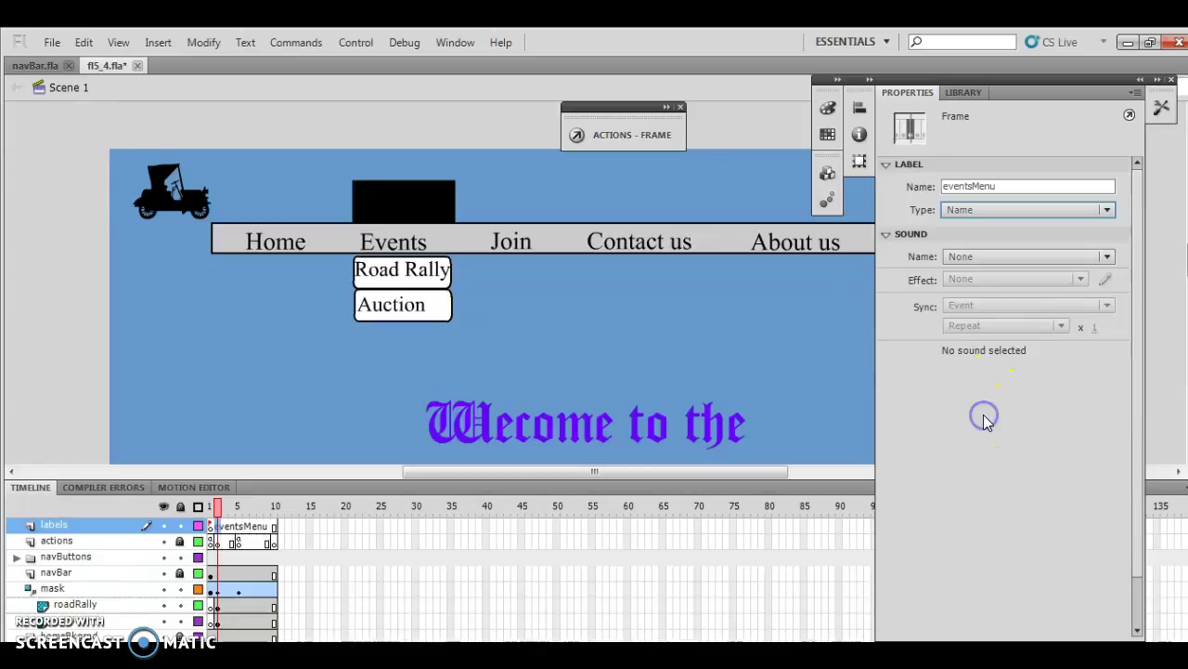
{"action": "left_click", "coordinate": [438, 43]}
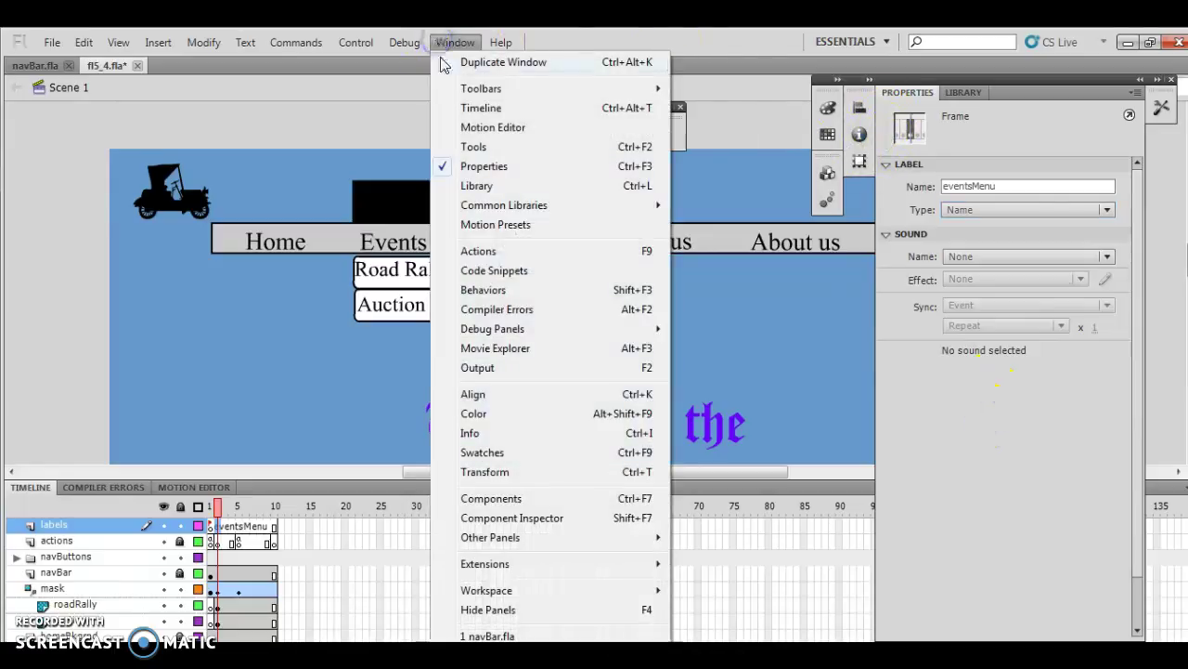
{"action": "left_click", "coordinate": [489, 251]}
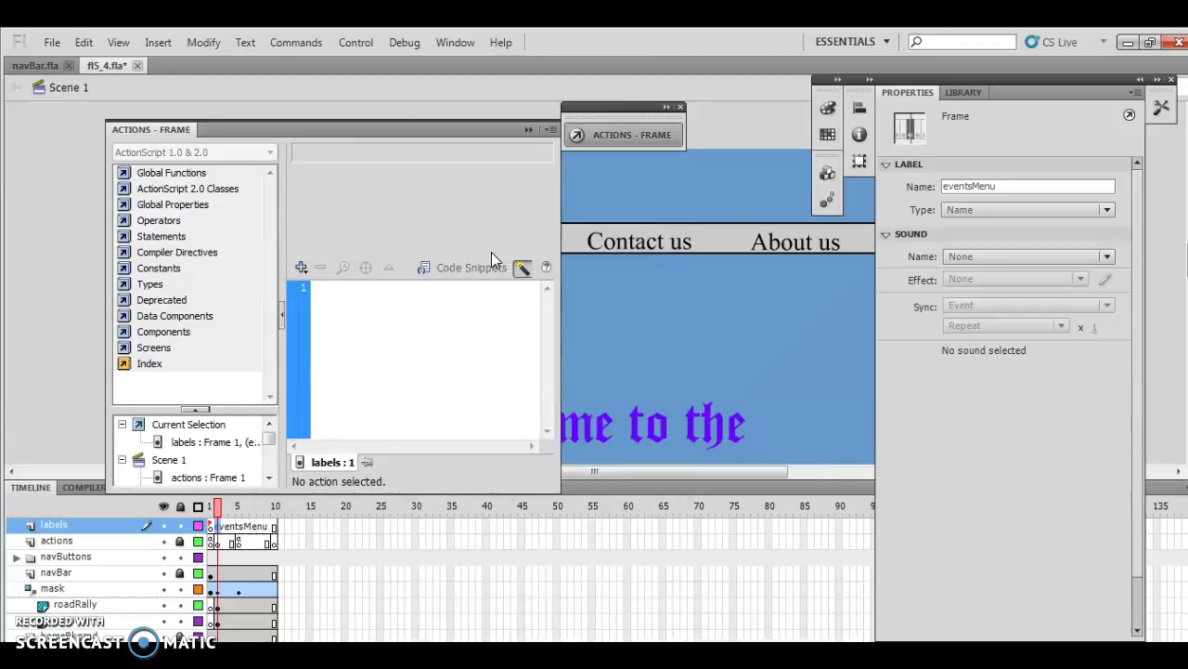
{"action": "left_click", "coordinate": [593, 135]}
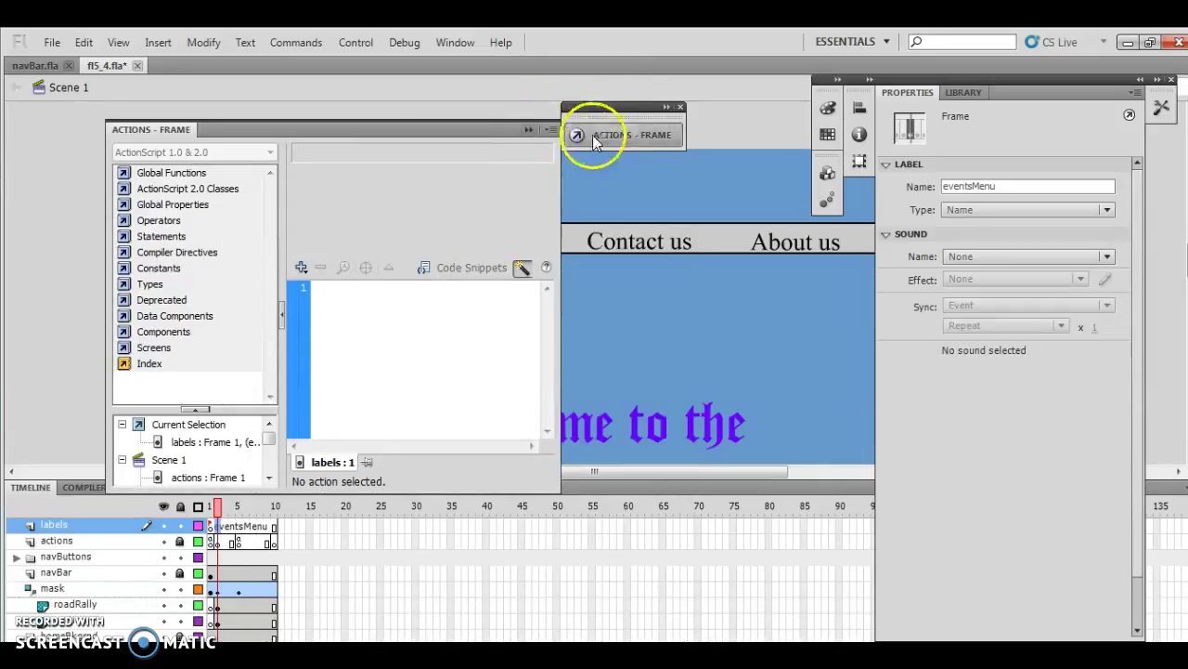
{"action": "left_click", "coordinate": [532, 129]}
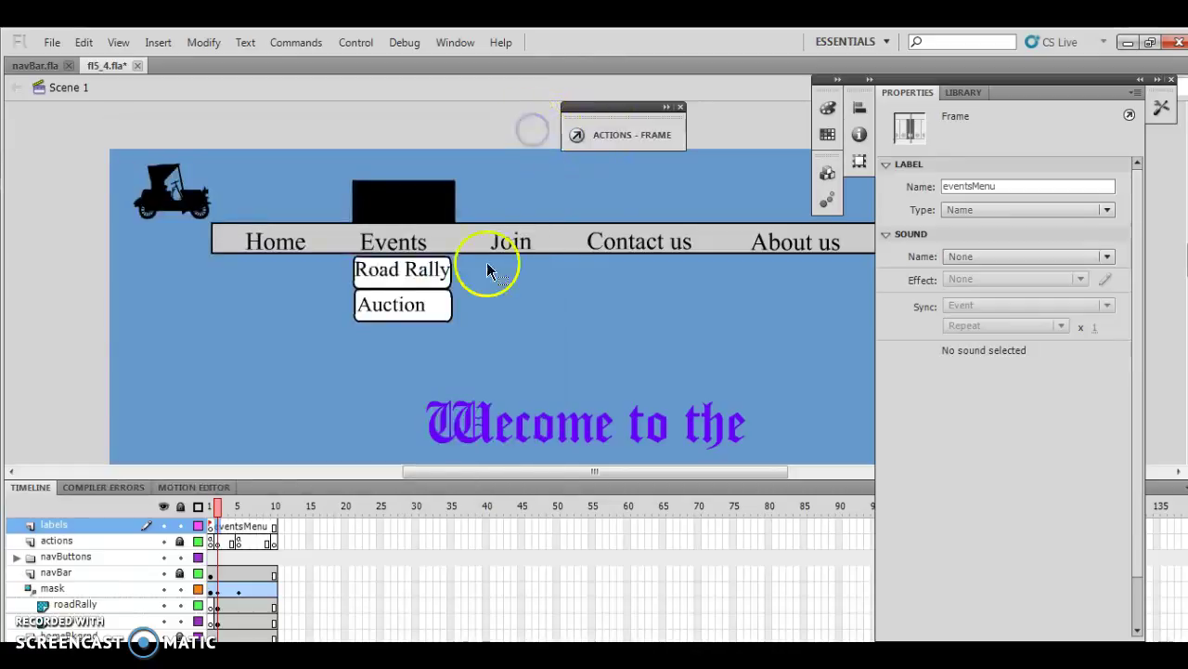
Select the Events button in the navigation bar and open its actions for scripting
{"action": "left_click", "coordinate": [412, 241]}
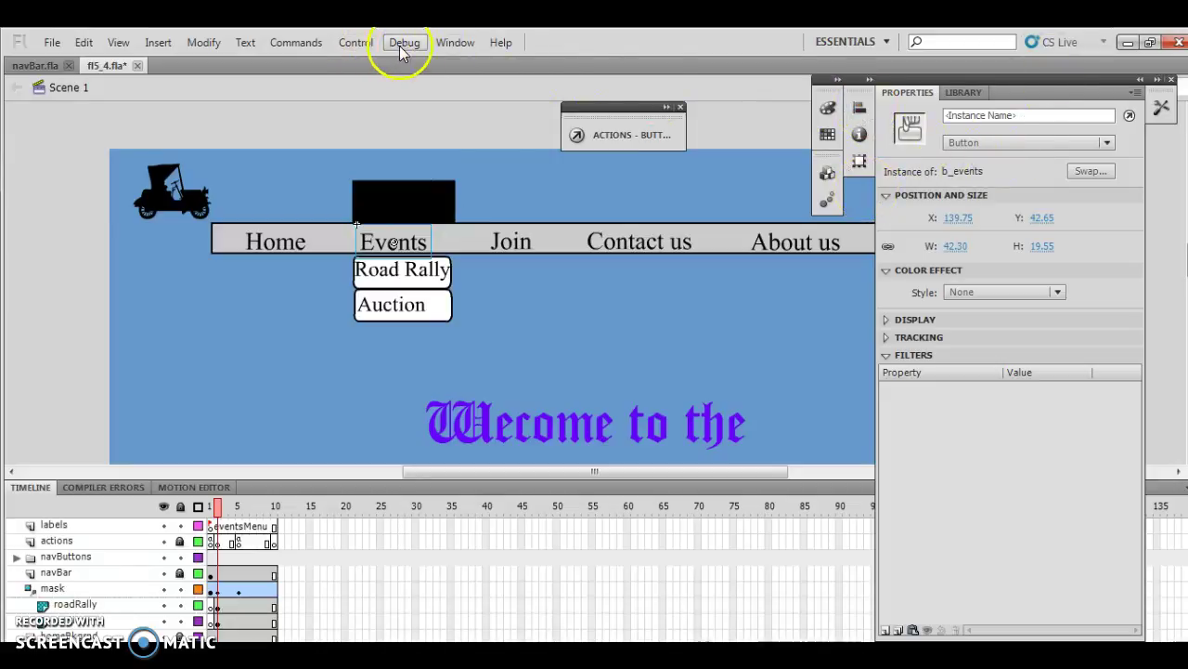
{"action": "left_click", "coordinate": [357, 45]}
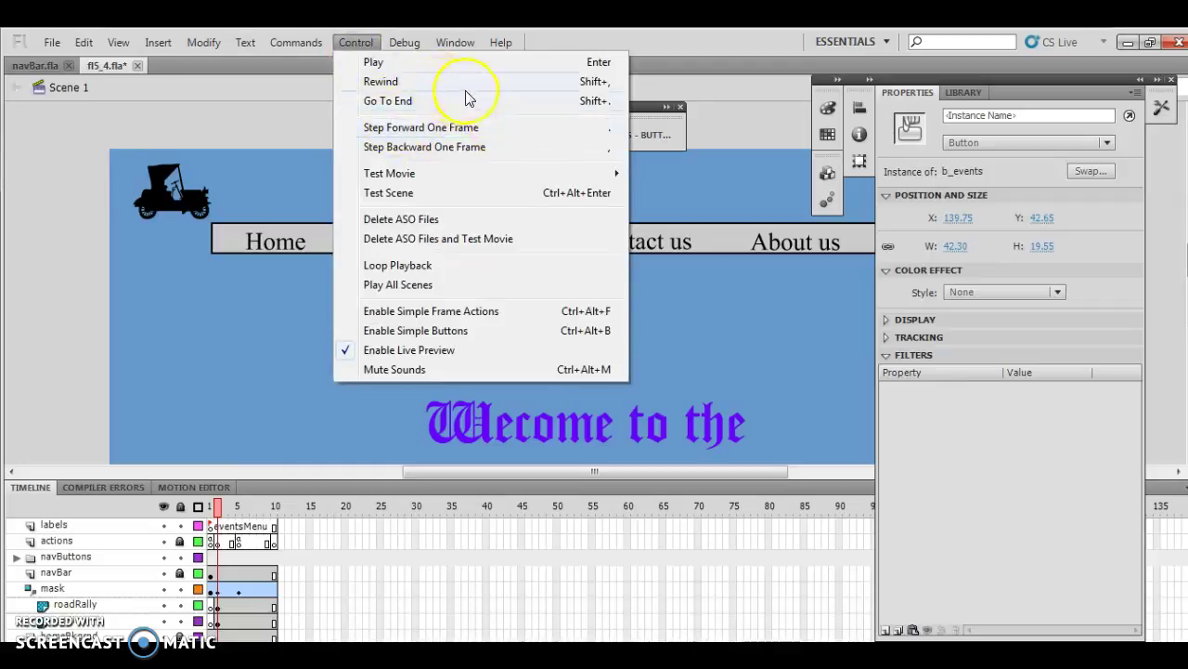
{"action": "mouse_move", "coordinate": [453, 42]}
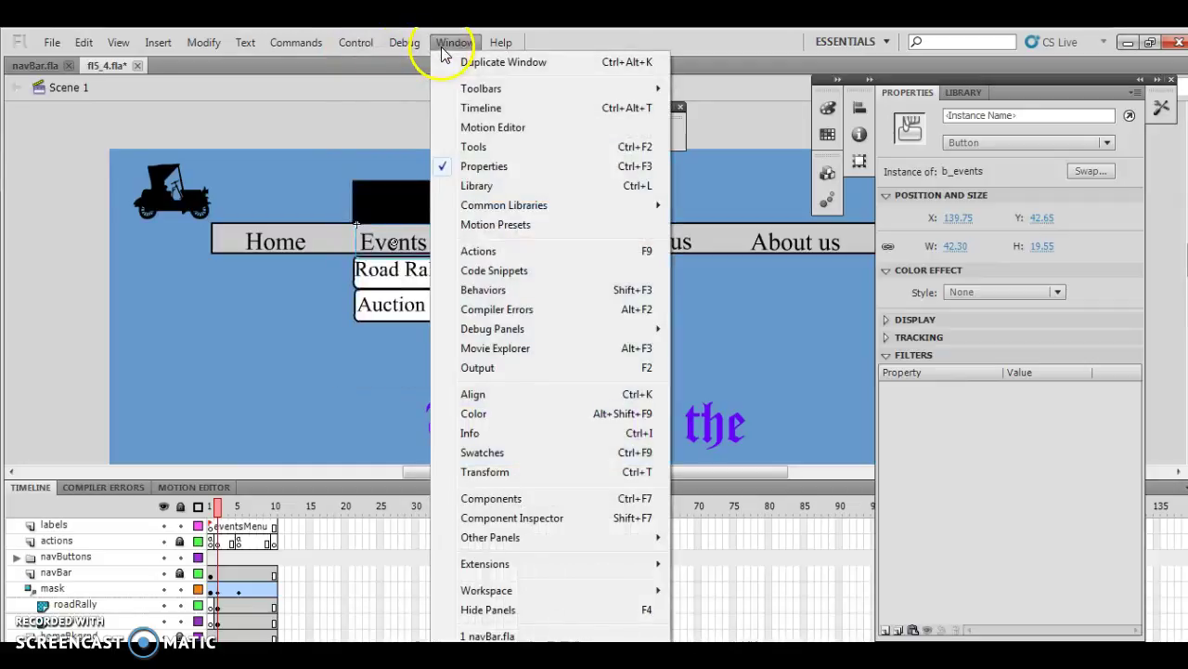
{"action": "left_click", "coordinate": [478, 251]}
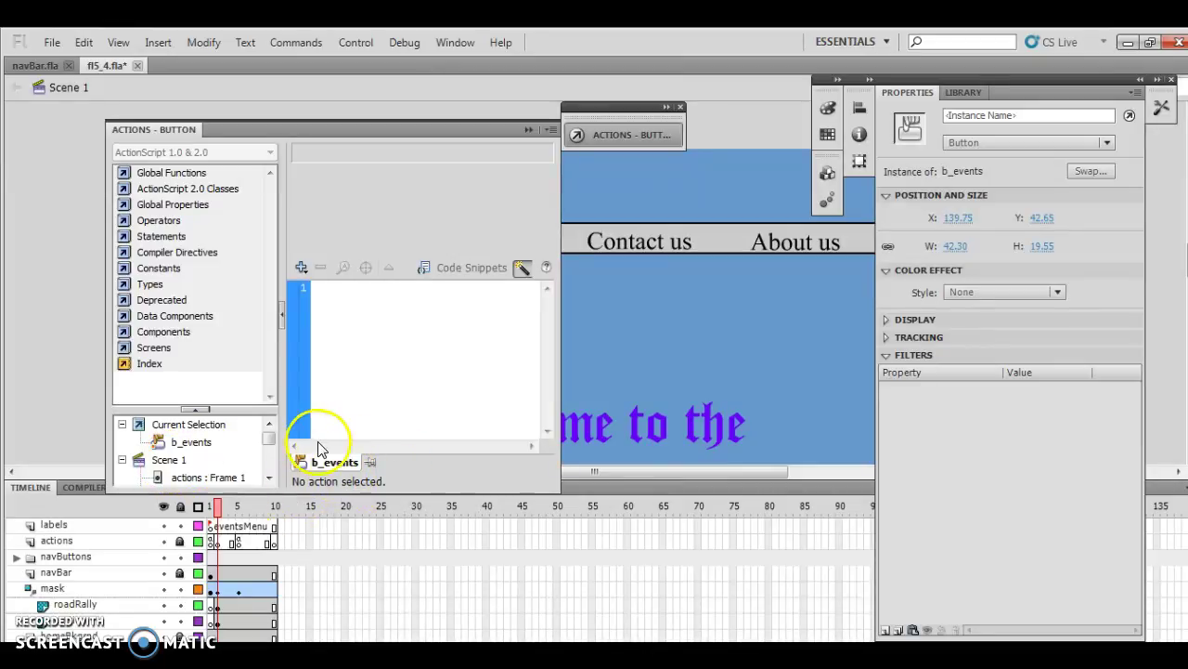
{"action": "left_click", "coordinate": [179, 427]}
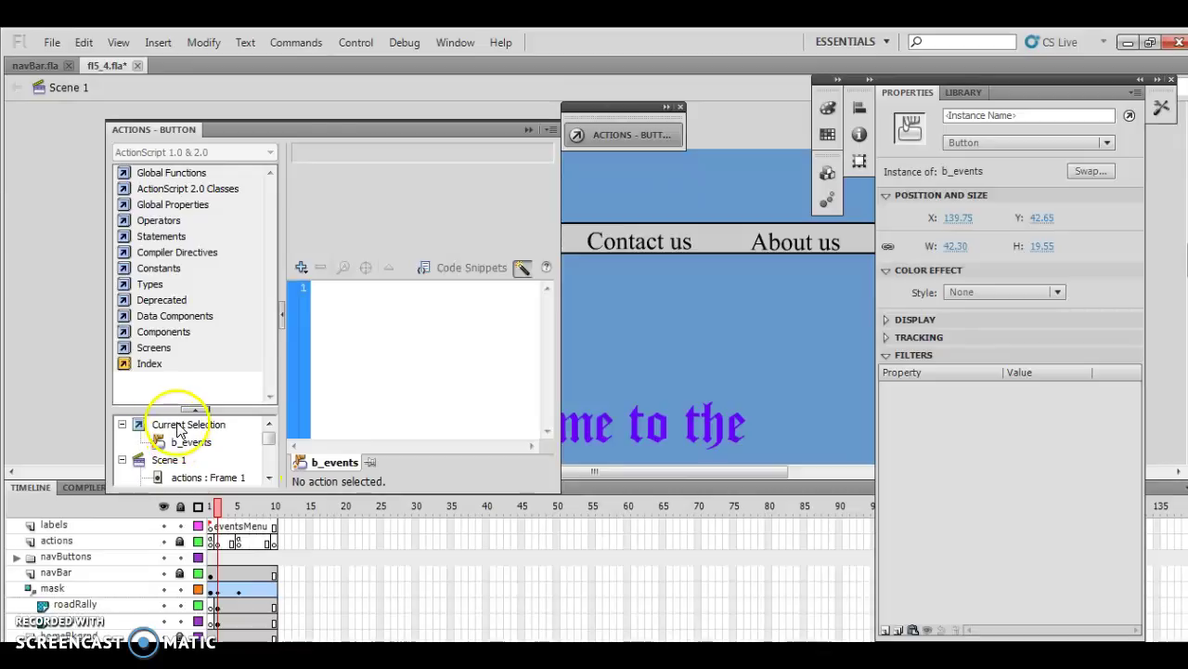
Add an on event handler to the Events button, with Release turned off and Roll Over as its event
{"action": "left_click", "coordinate": [298, 267]}
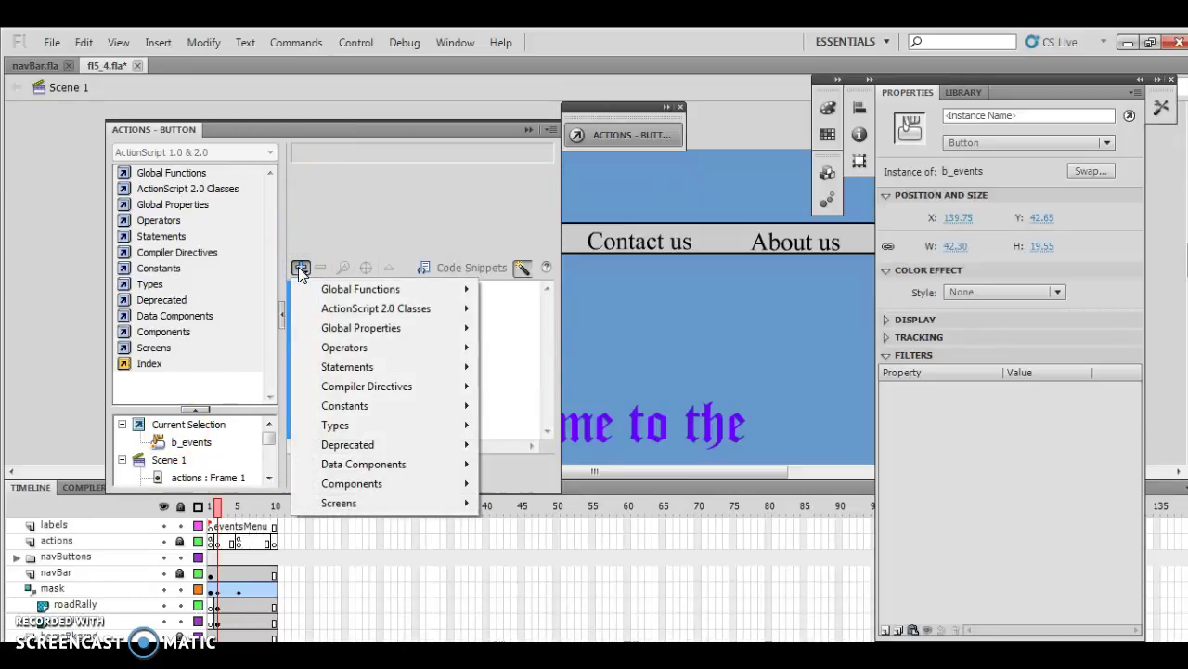
{"action": "left_click", "coordinate": [350, 293]}
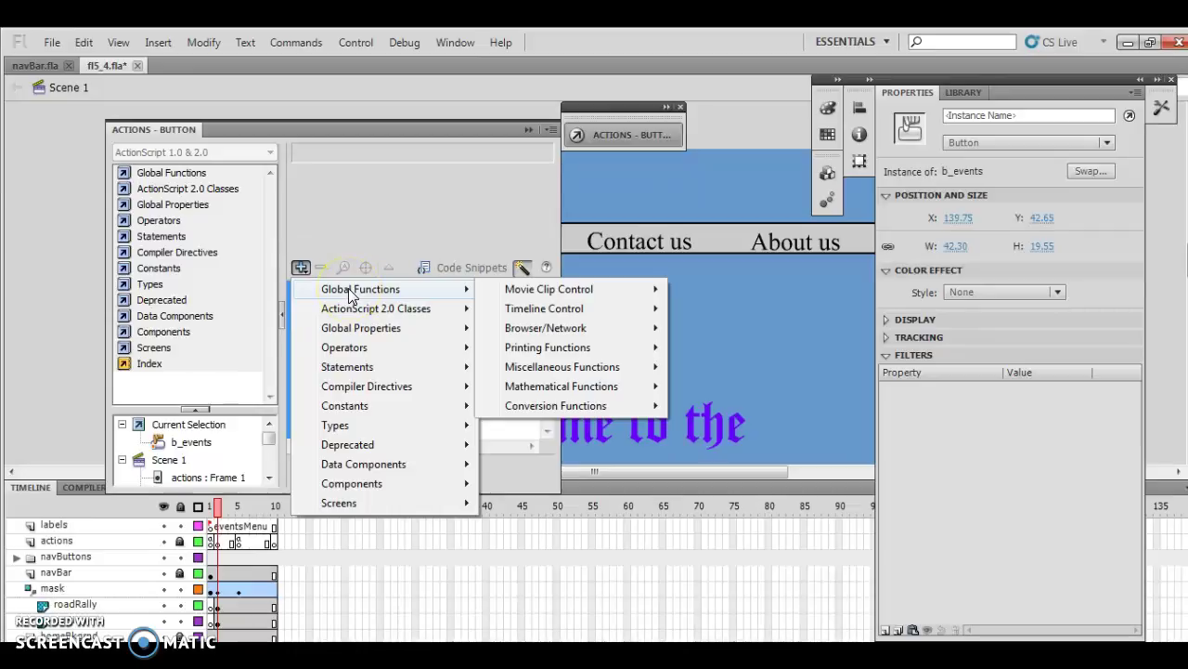
{"action": "left_click", "coordinate": [529, 294]}
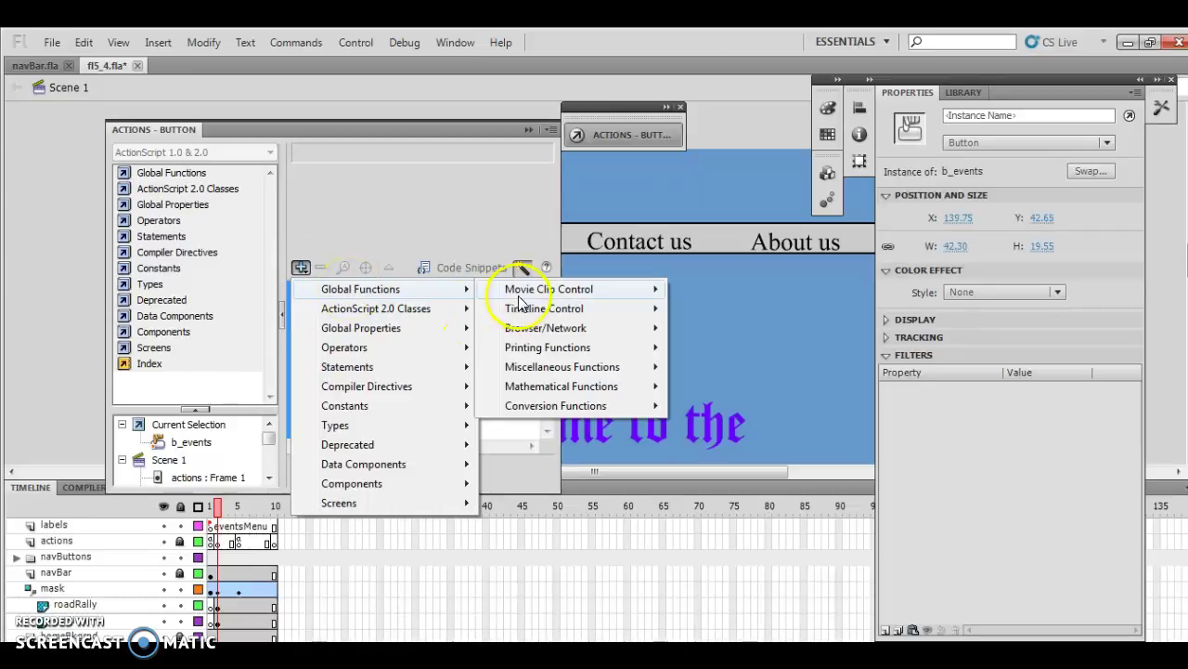
{"action": "left_click", "coordinate": [703, 328]}
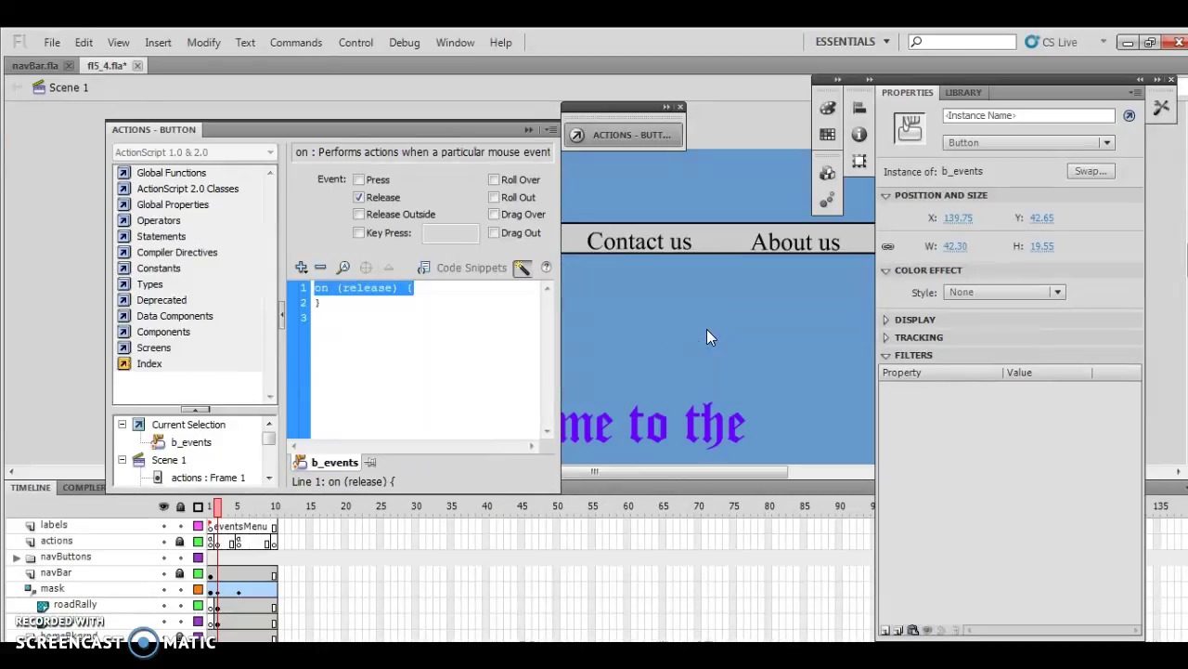
{"action": "left_click", "coordinate": [371, 206]}
{"action": "left_click", "coordinate": [371, 206]}
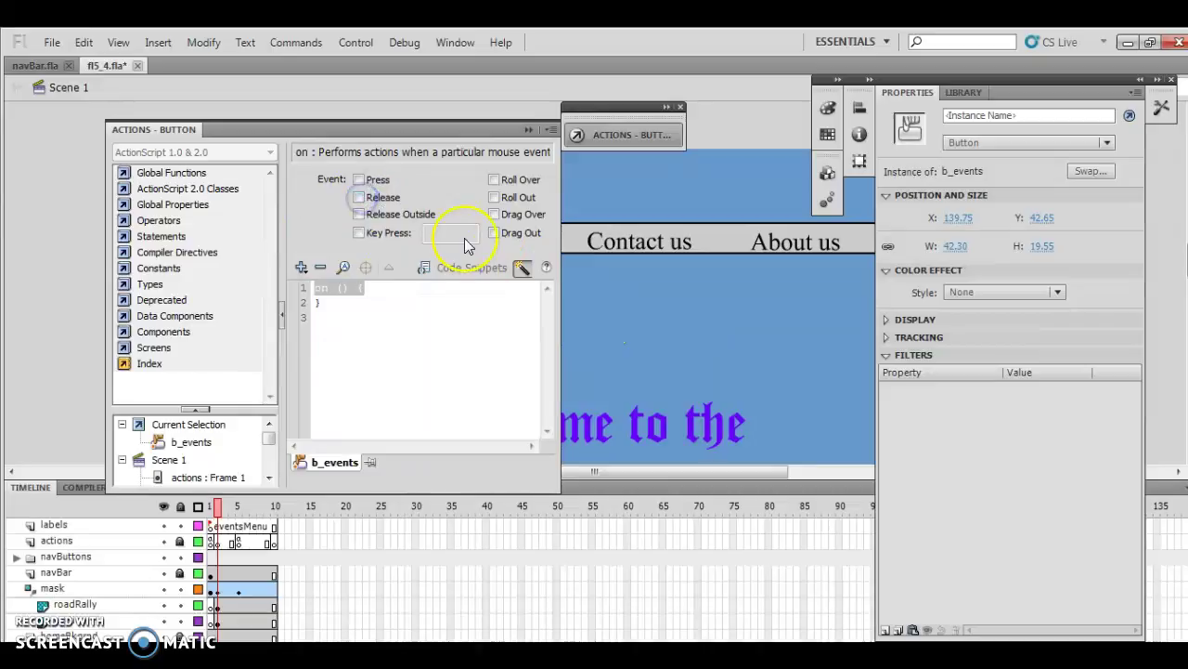
{"action": "left_click", "coordinate": [494, 179]}
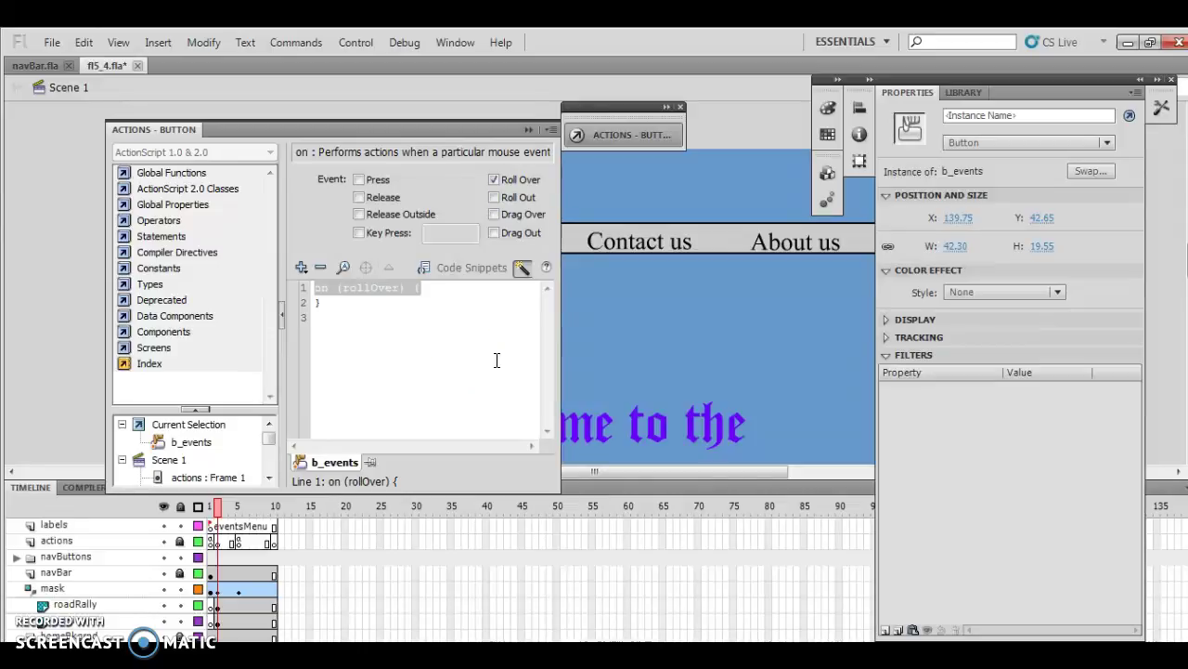
Add a goto timeline action inside the Events button's rollOver handler, leaving it on Go to and play
{"action": "left_click", "coordinate": [300, 267]}
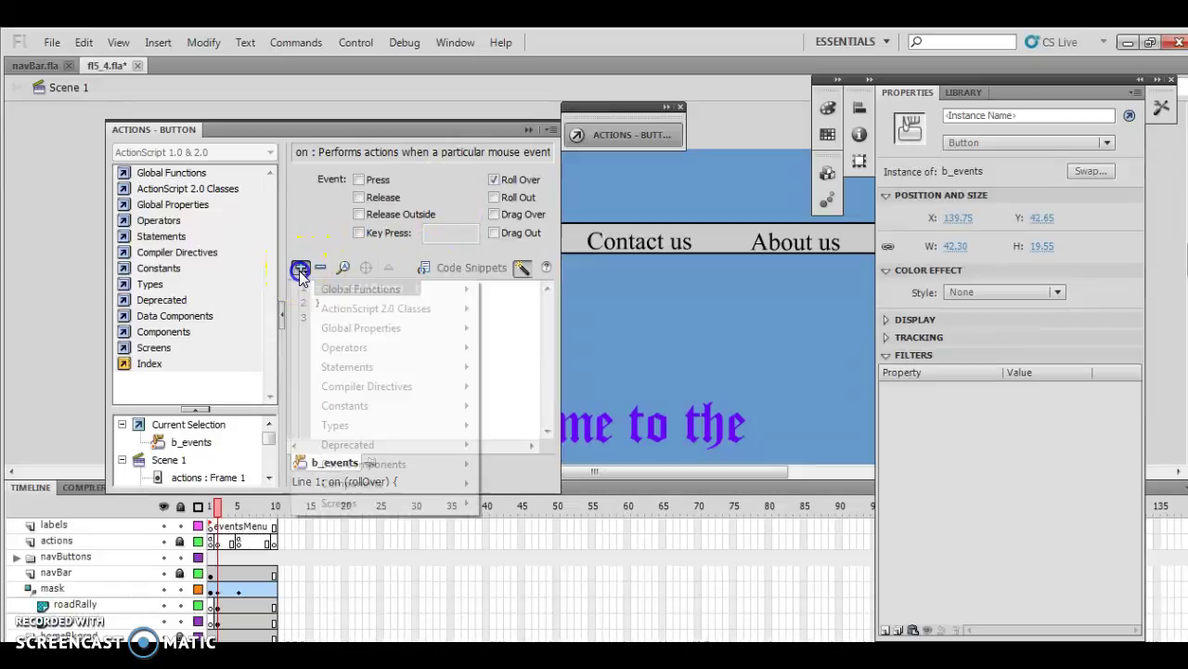
{"action": "mouse_move", "coordinate": [336, 293]}
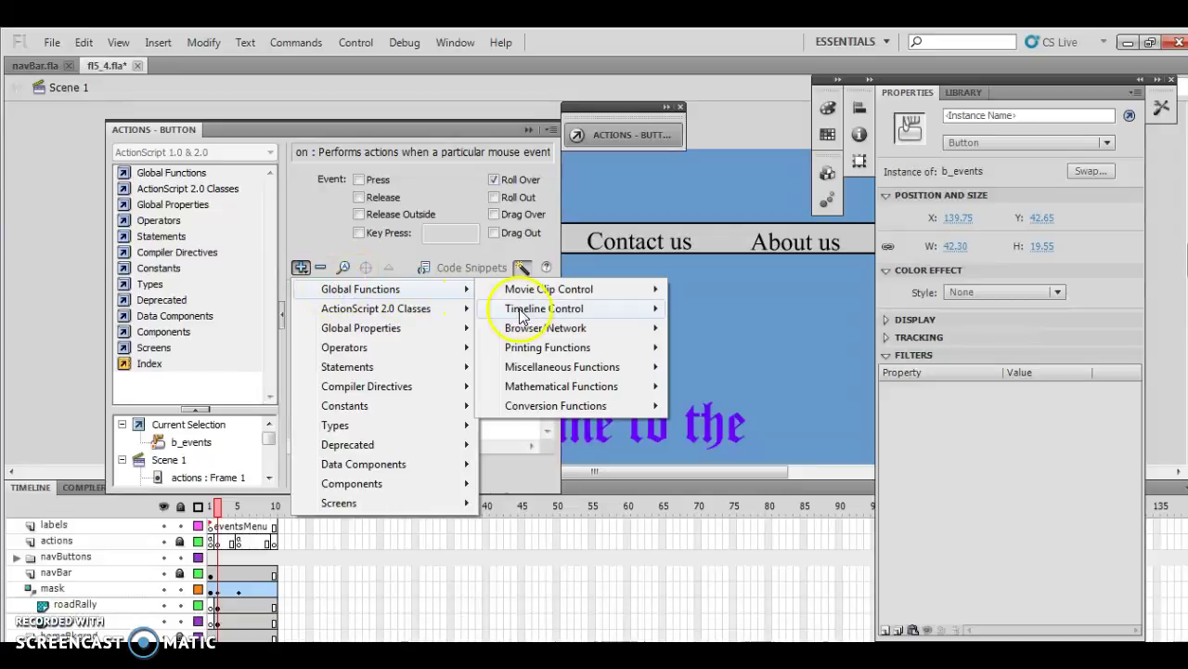
{"action": "mouse_move", "coordinate": [535, 314]}
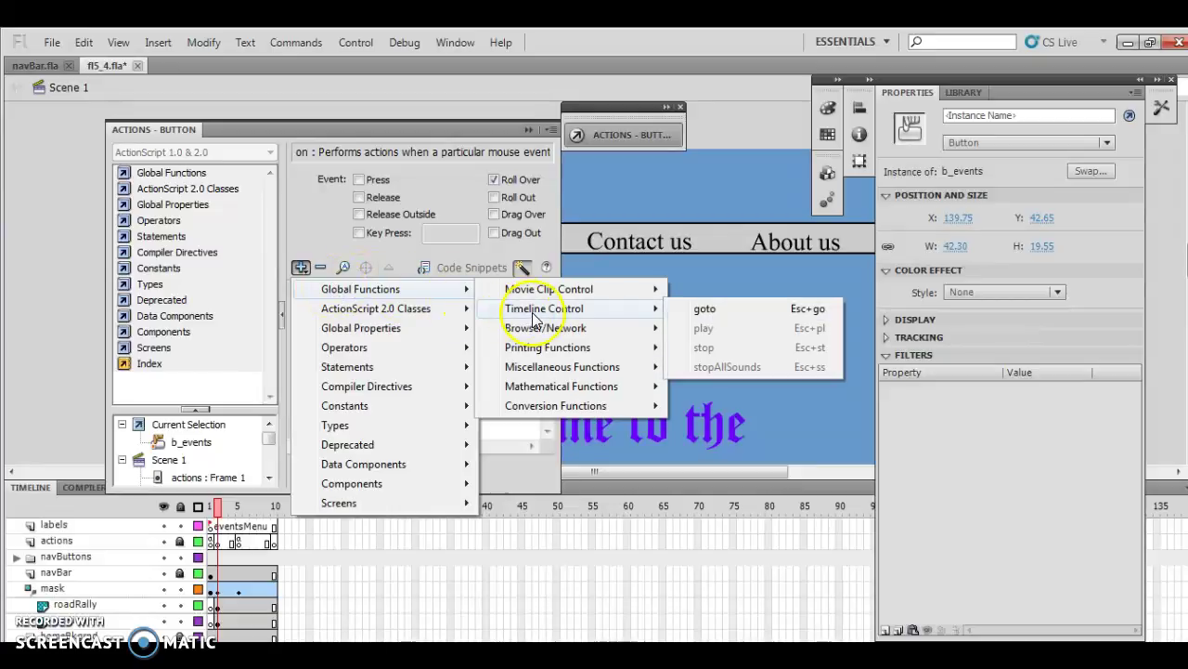
{"action": "left_click", "coordinate": [717, 309]}
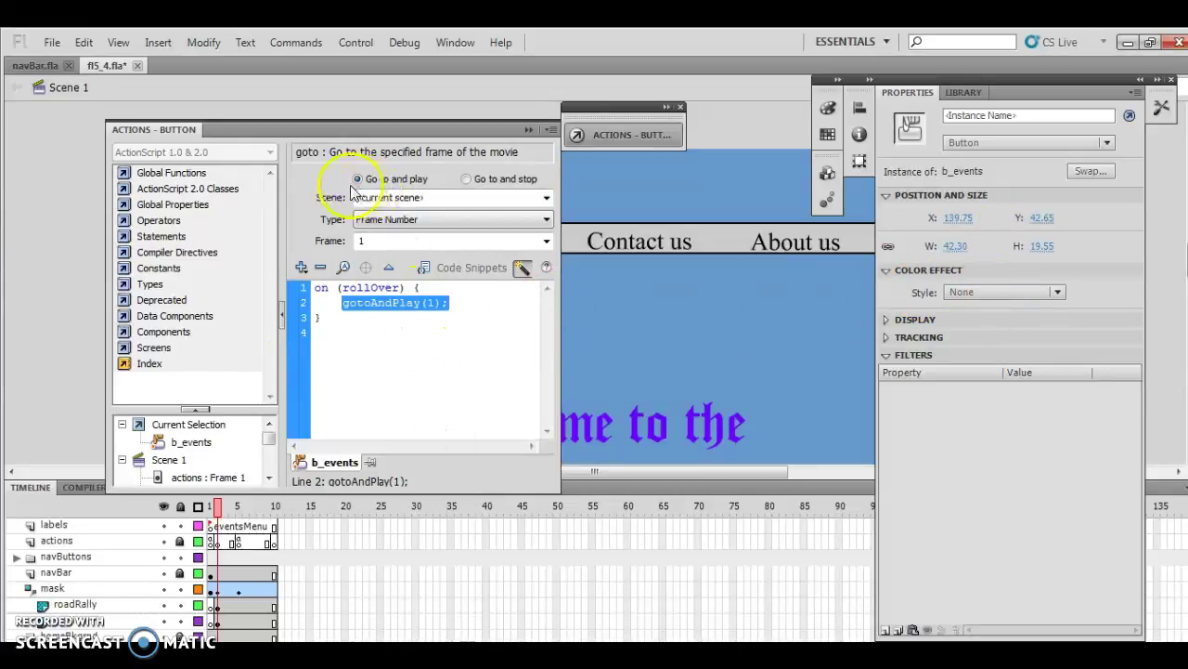
Point the goto action to the frame label eventsMenu in the current scene and put the scripting window away
{"action": "left_click", "coordinate": [547, 221]}
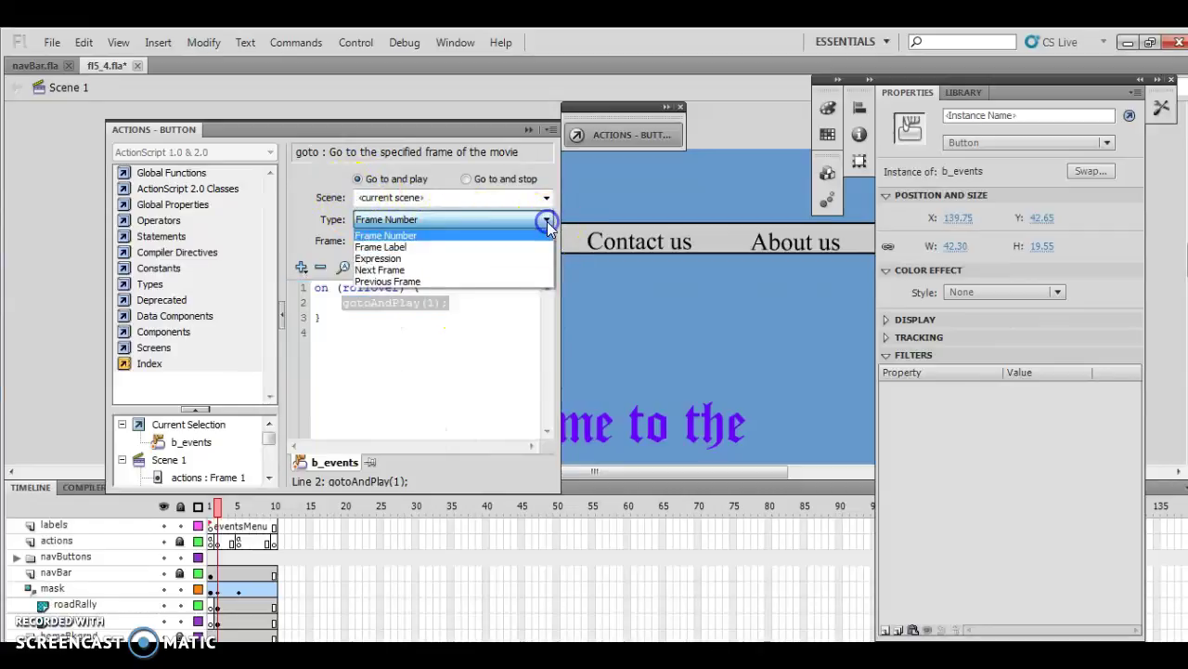
{"action": "left_click", "coordinate": [522, 247]}
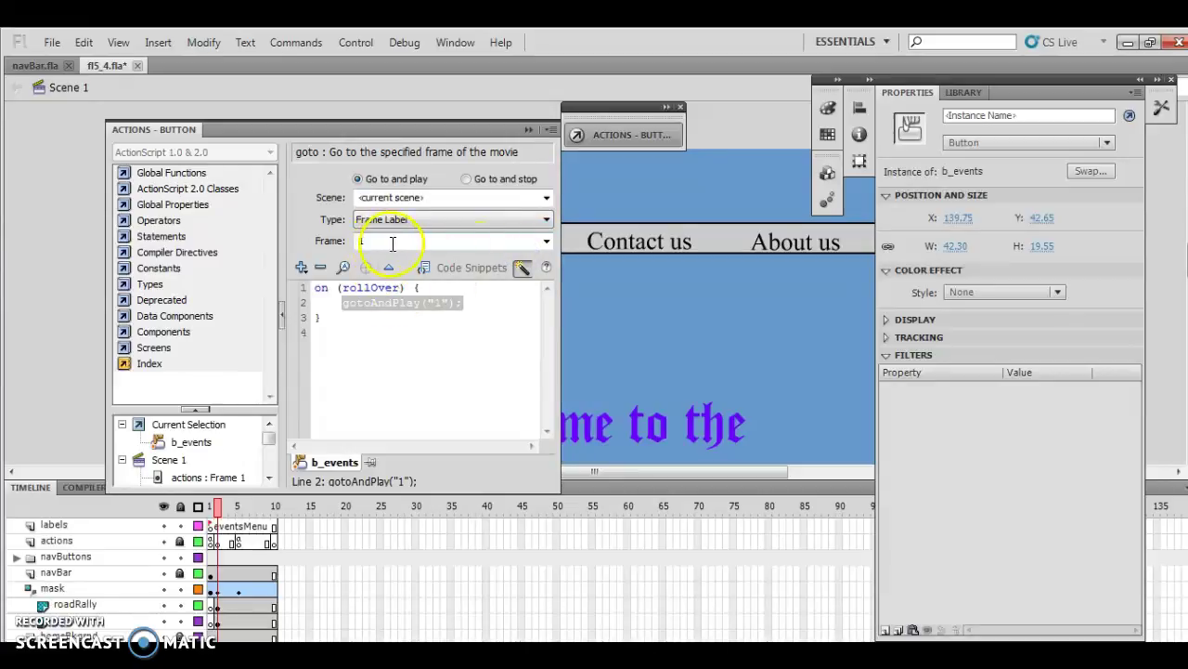
{"action": "left_click", "coordinate": [547, 242]}
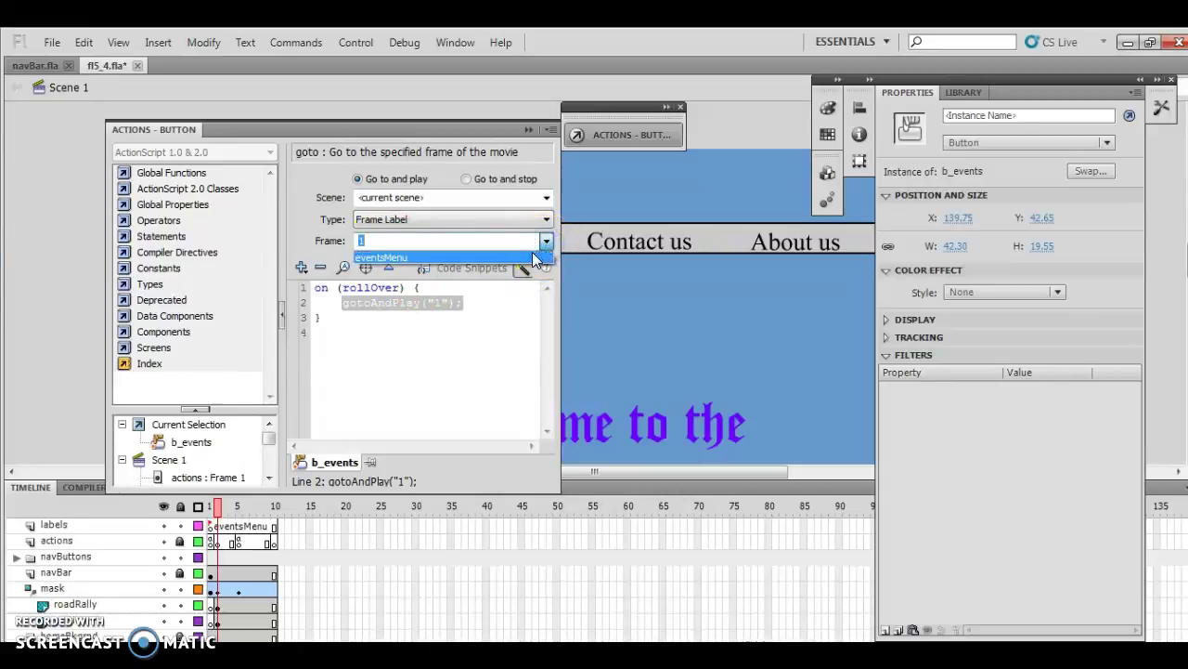
{"action": "left_click", "coordinate": [529, 257]}
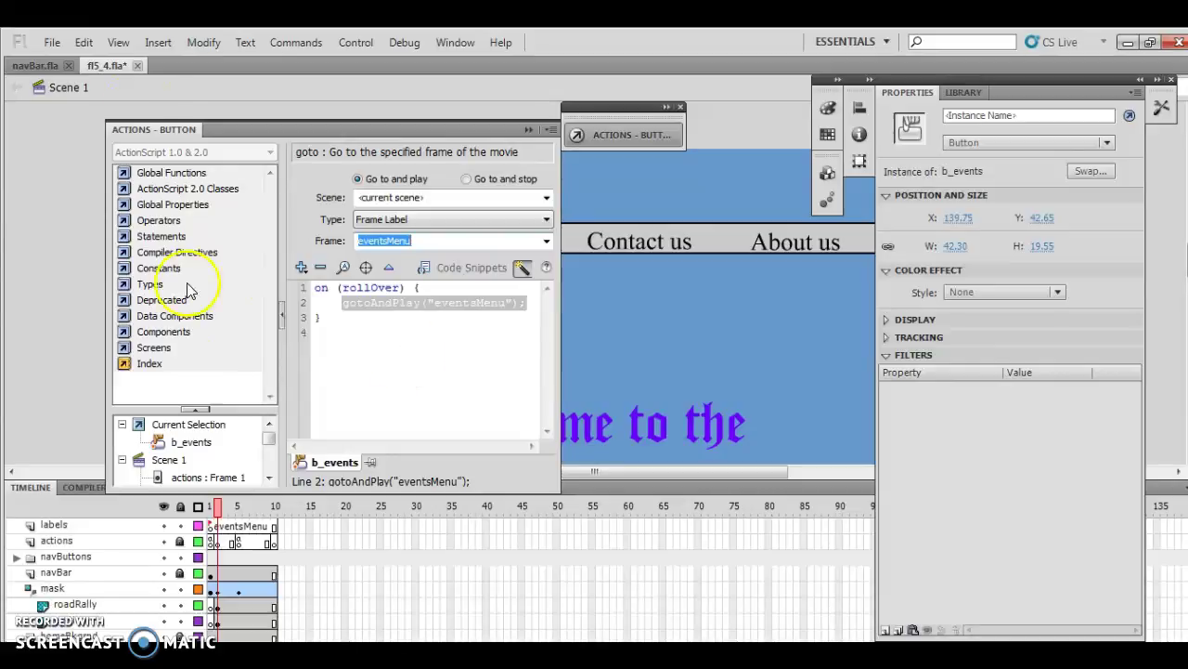
{"action": "left_click", "coordinate": [520, 268]}
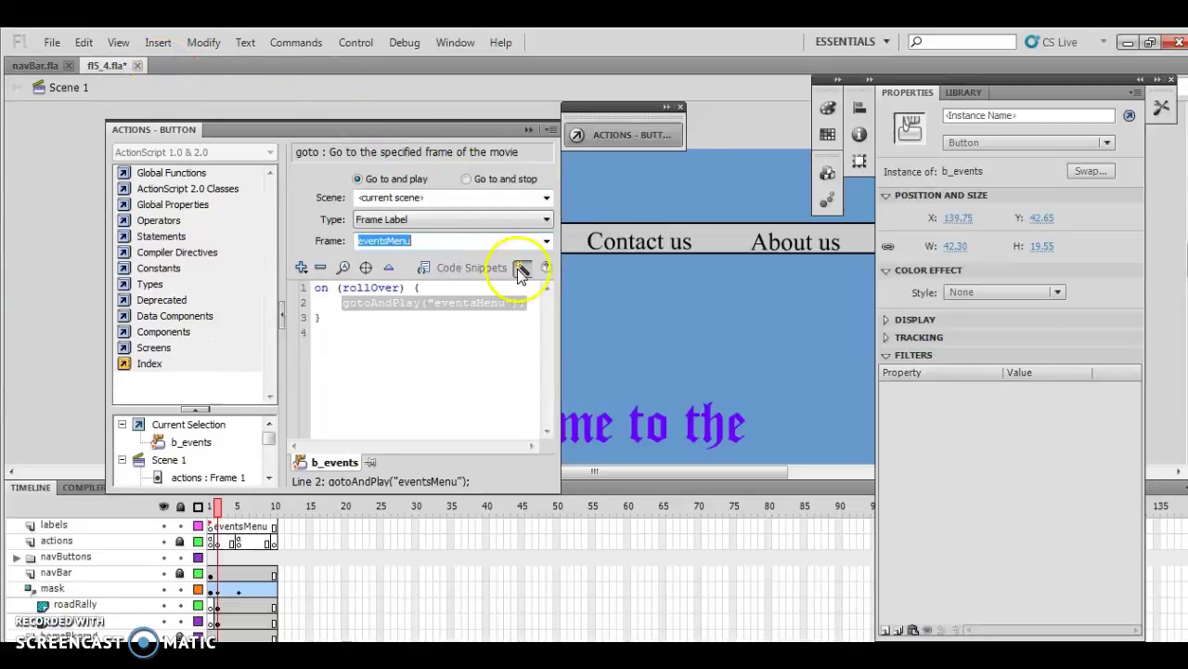
{"action": "left_click", "coordinate": [528, 130]}
Test the movie in Flash Professional, check the Events roll-over drop-down menu, and close the test window
{"action": "left_click", "coordinate": [346, 44]}
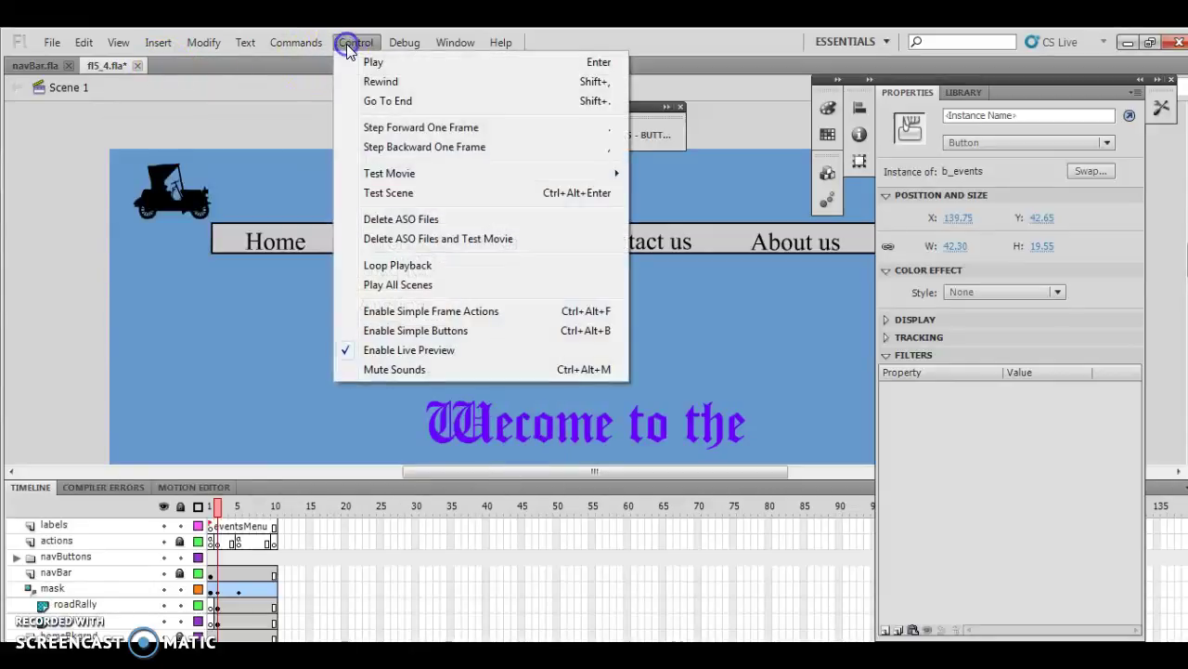
{"action": "mouse_move", "coordinate": [383, 176]}
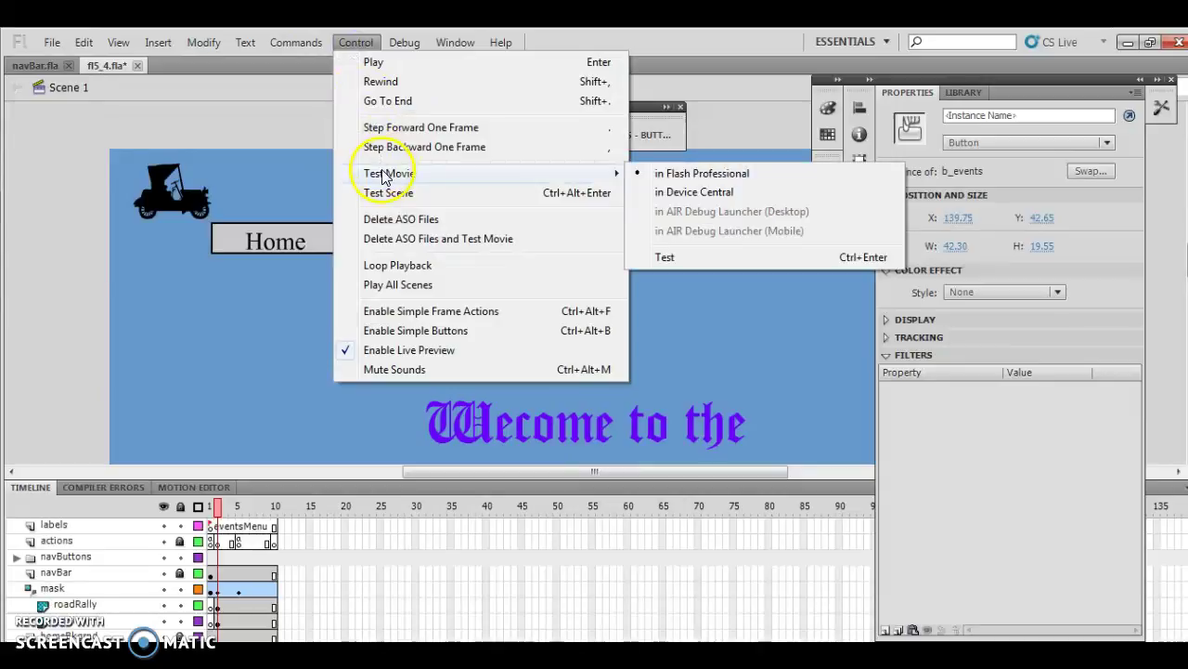
{"action": "left_click", "coordinate": [670, 173]}
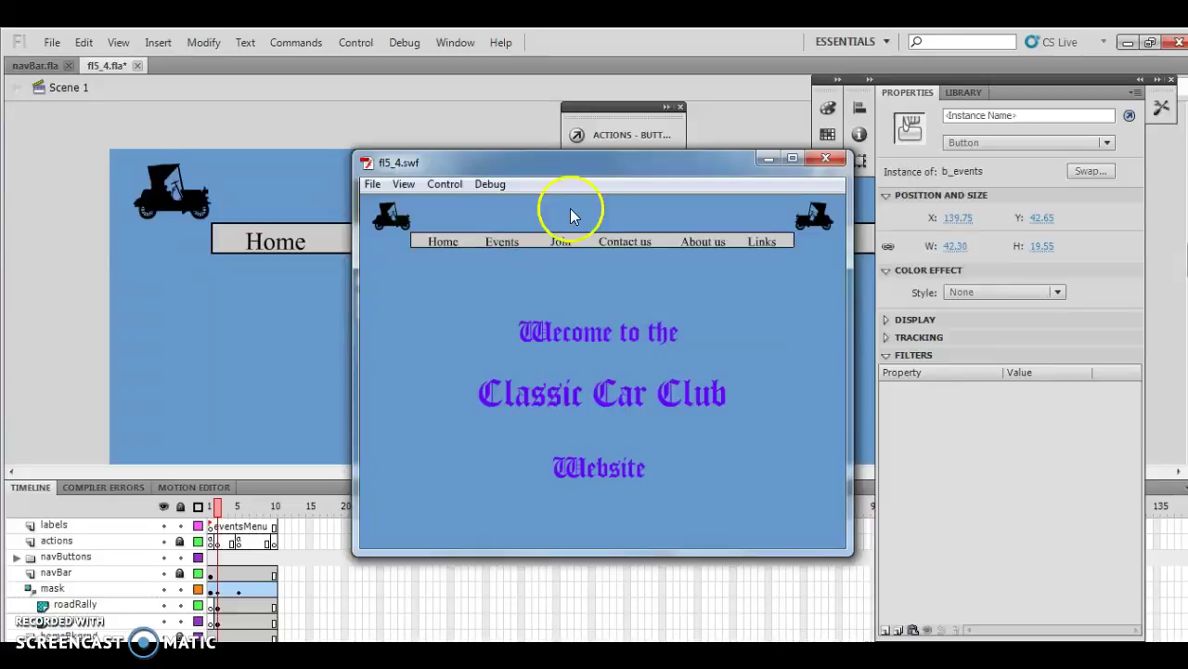
{"action": "mouse_move", "coordinate": [501, 245]}
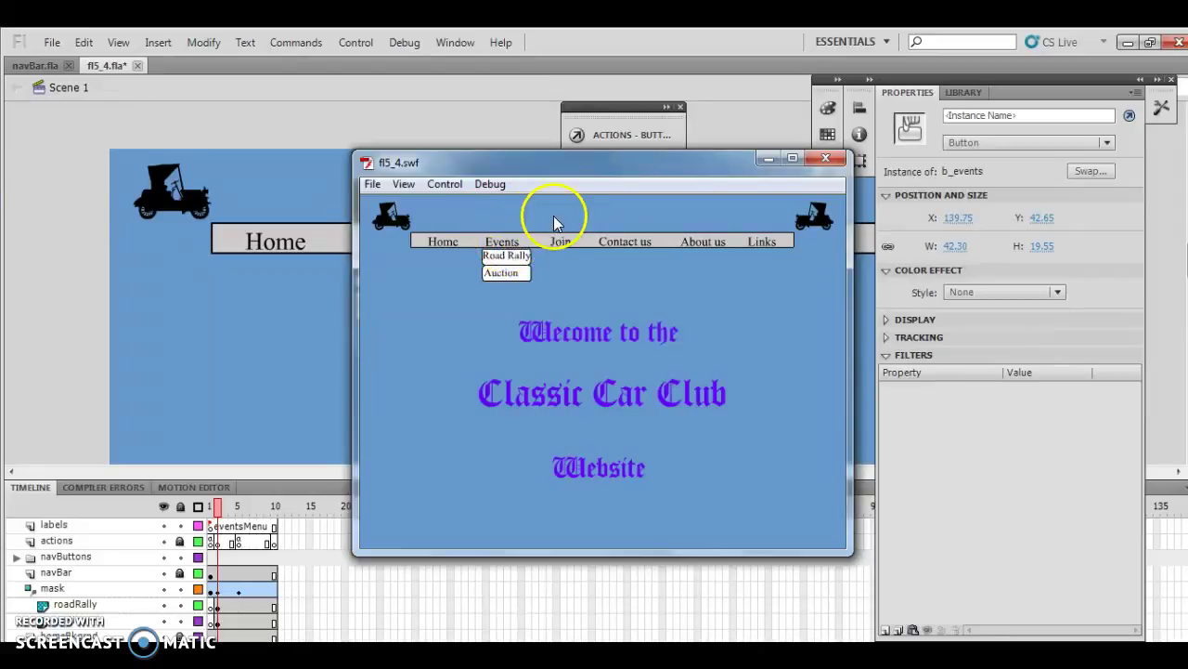
{"action": "left_click", "coordinate": [831, 158]}
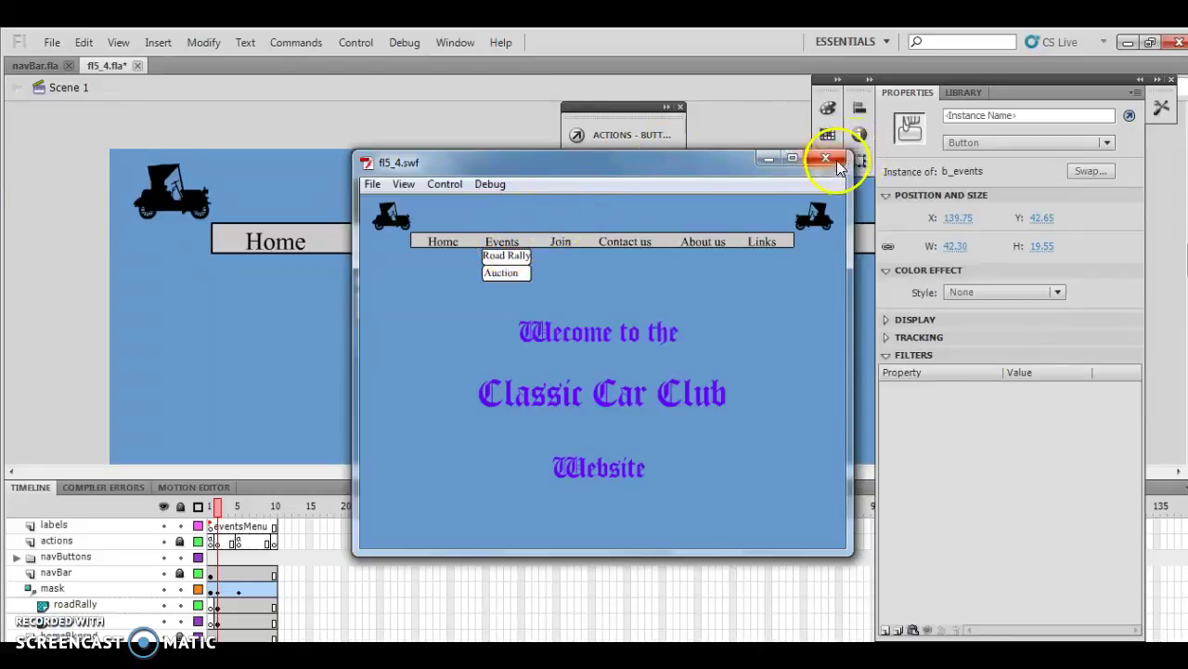